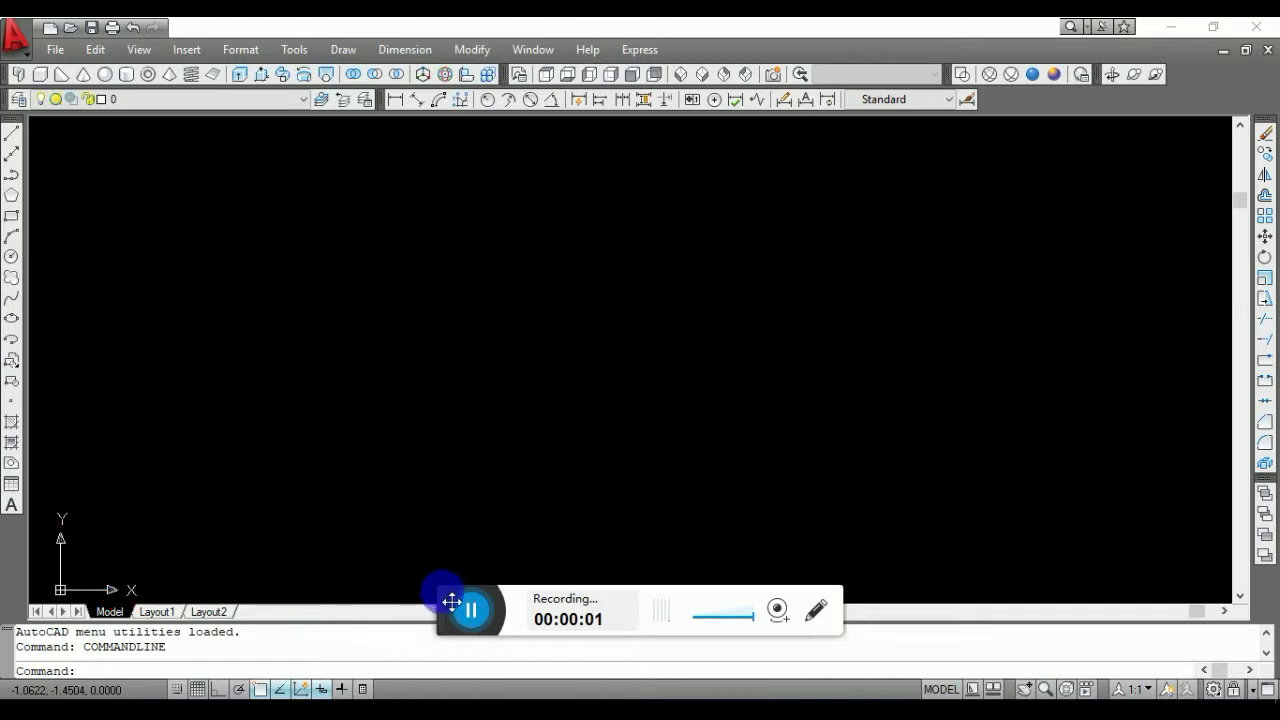
# Set drawing length units to Architectural with 0'-0 1/2" precision
pyautogui.moveTo(452, 601)
pyautogui.mouseDown()
pyautogui.moveTo(1228, 637)
pyautogui.moveTo(1249, 694)
pyautogui.mouseUp()
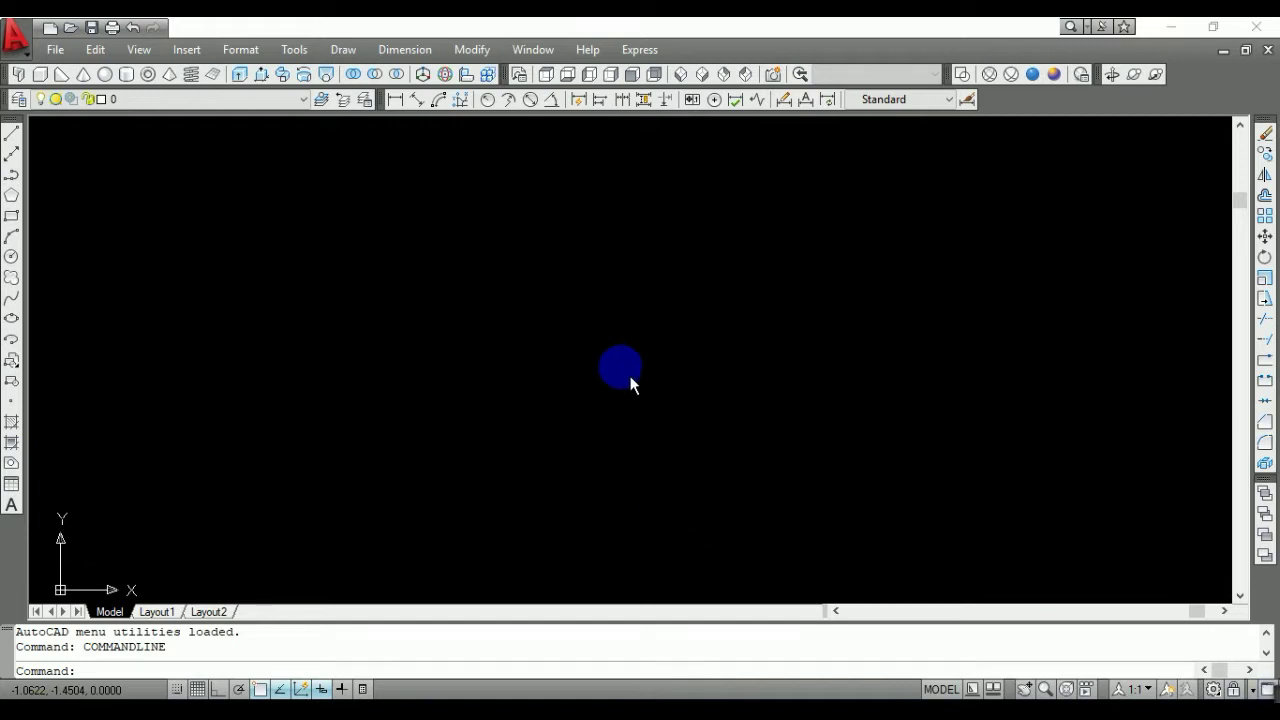
pyautogui.write('n')
pyautogui.press('Return')
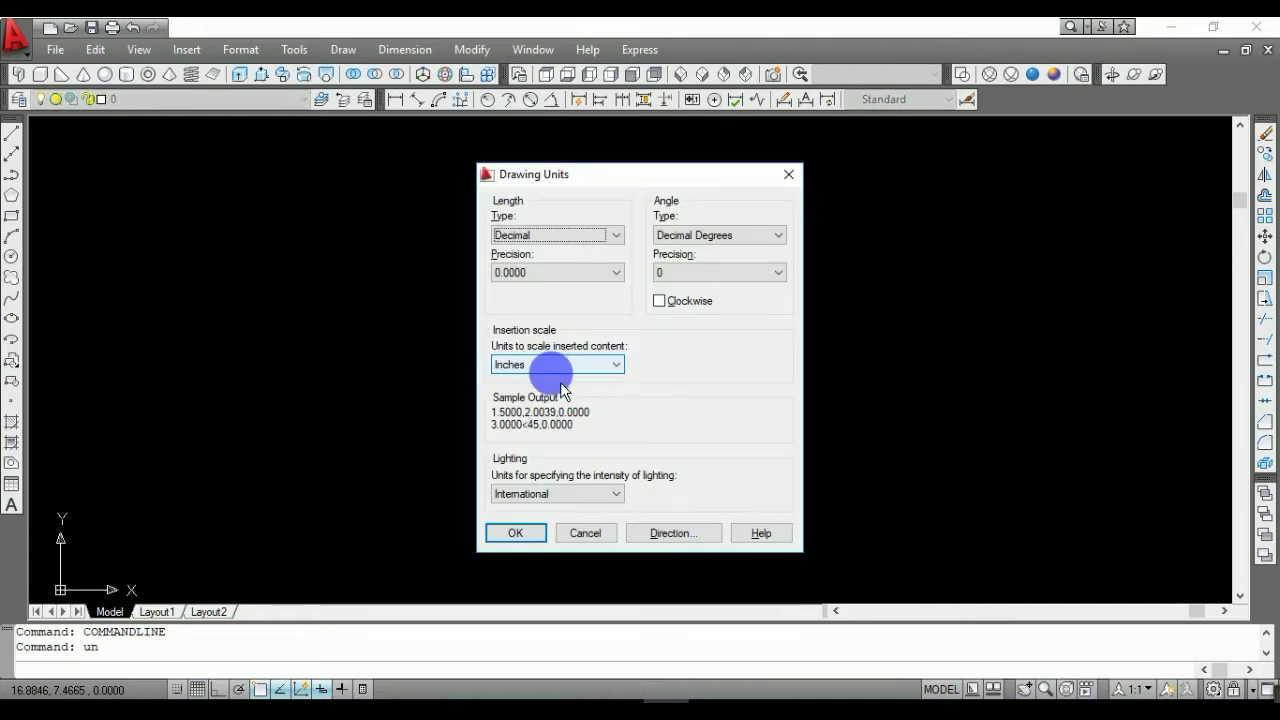
pyautogui.click(602, 235)
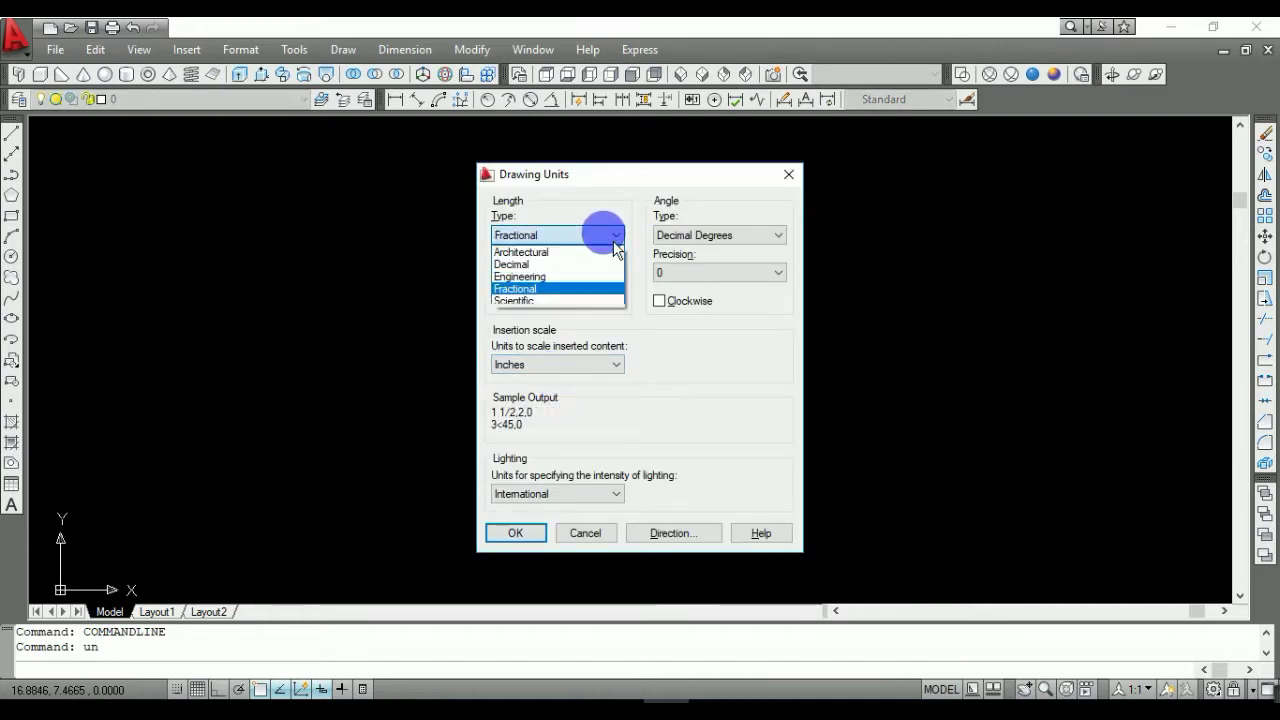
pyautogui.click(560, 252)
pyautogui.click(566, 270)
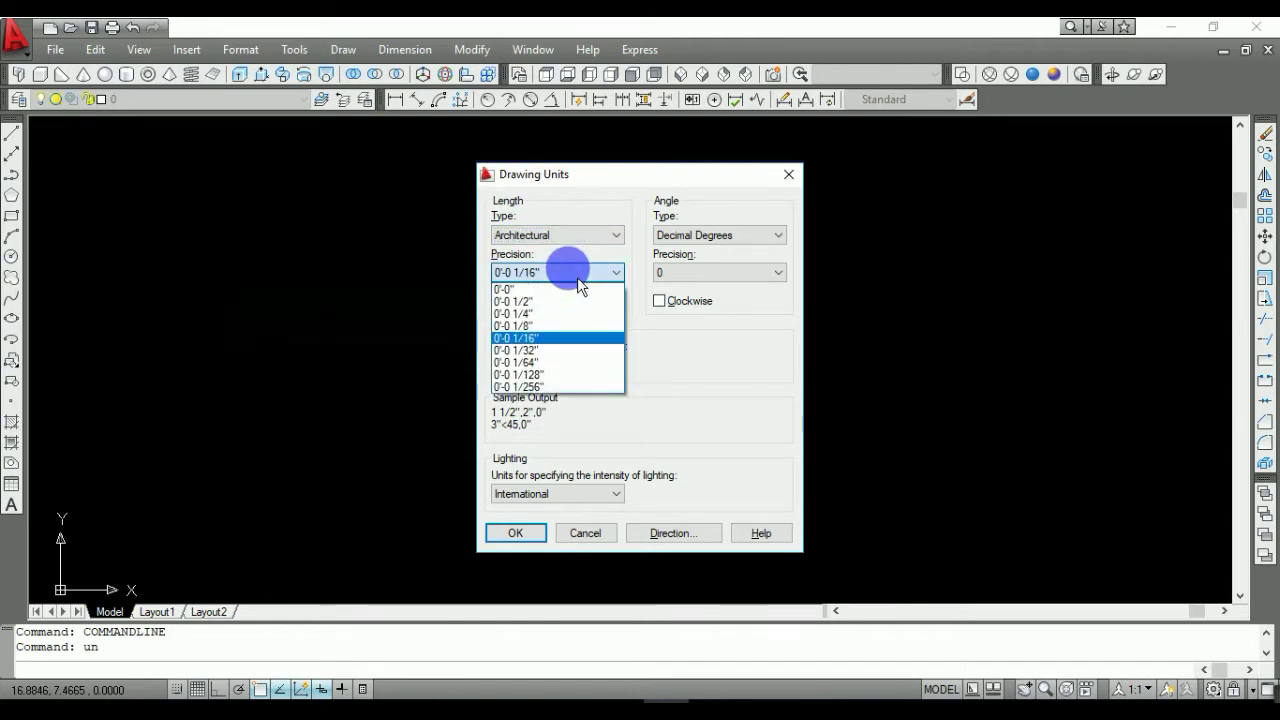
pyautogui.click(547, 301)
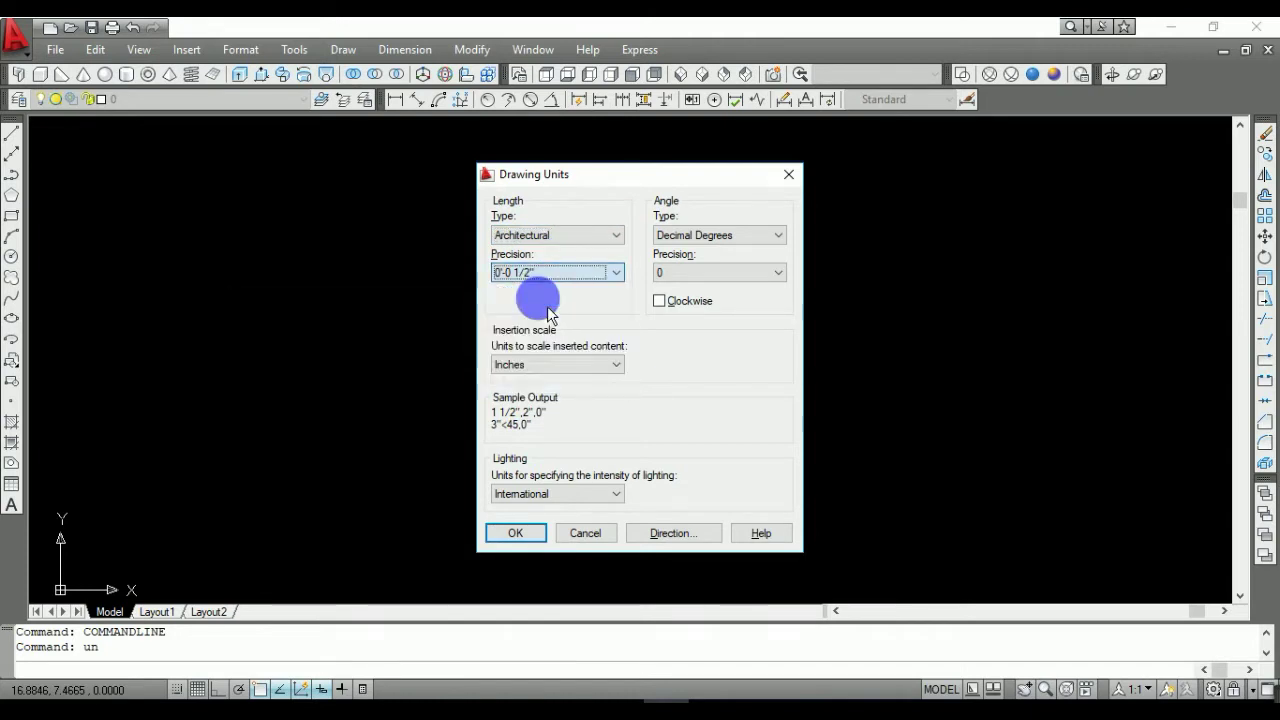
pyautogui.click(518, 540)
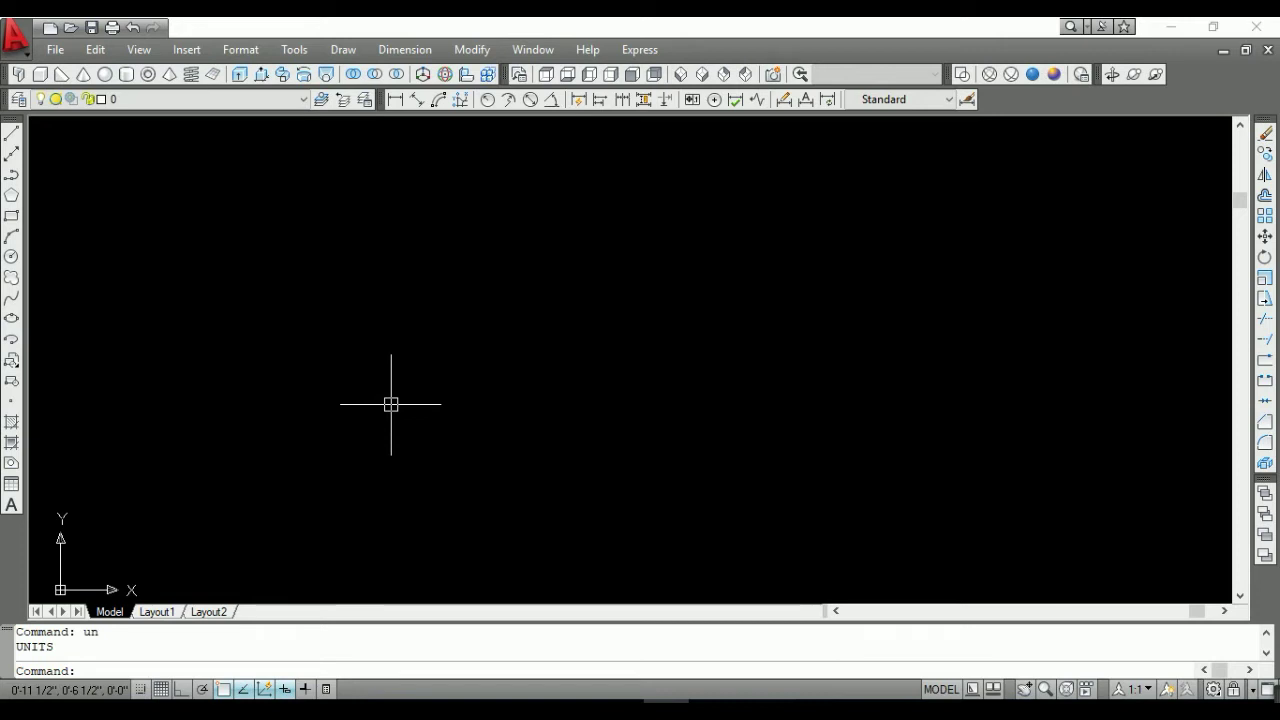
# Turn off the UCS icon's display at the origin point in the UCS settings
pyautogui.write('uc')
pyautogui.press('Return')
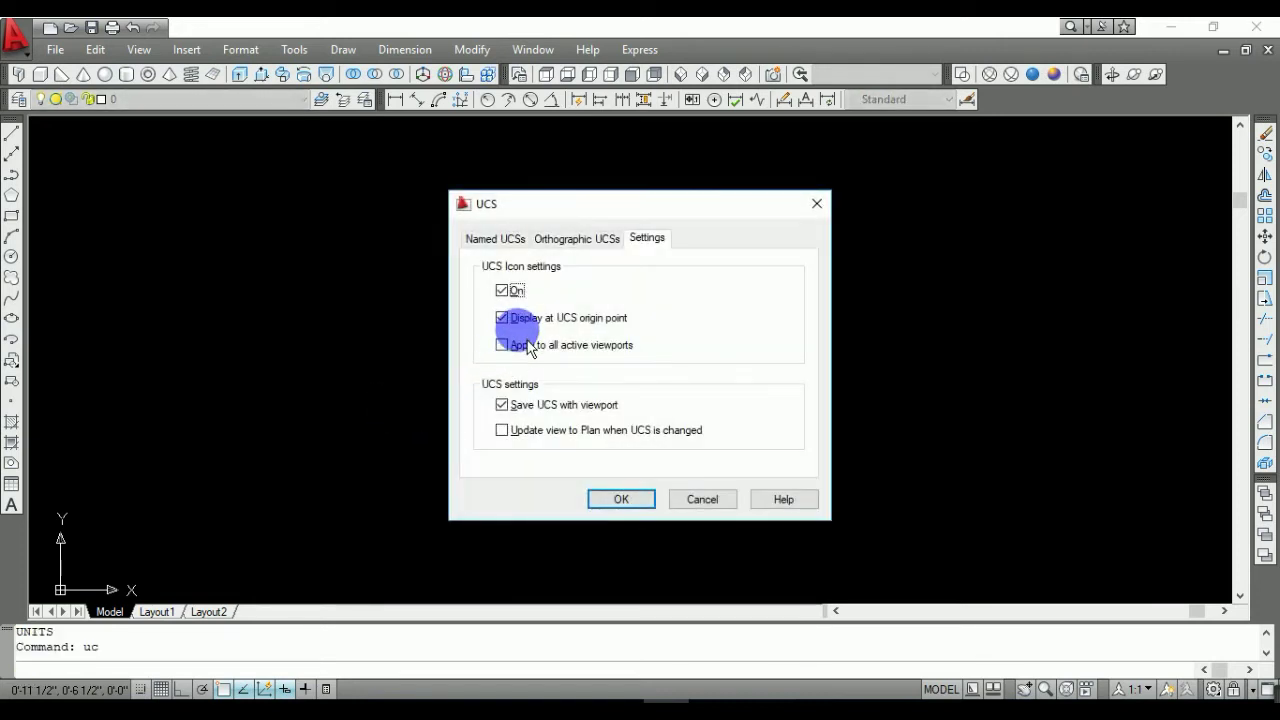
pyautogui.click(515, 318)
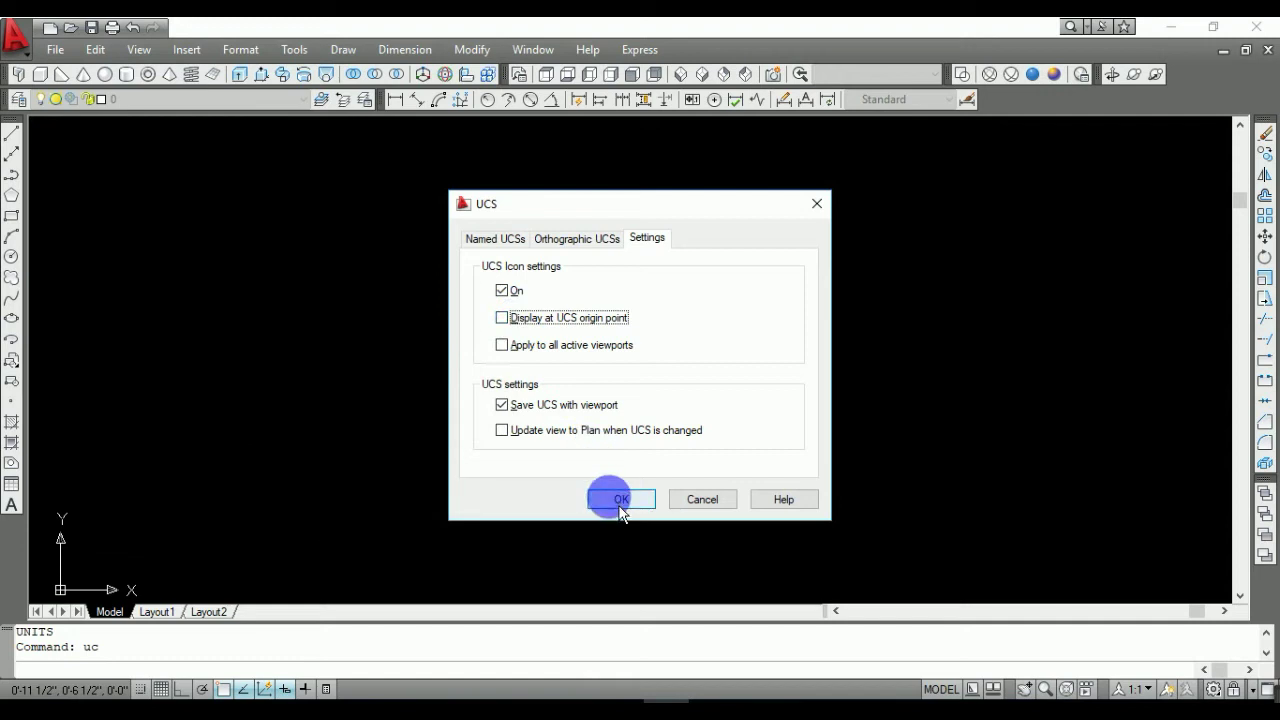
pyautogui.click(621, 500)
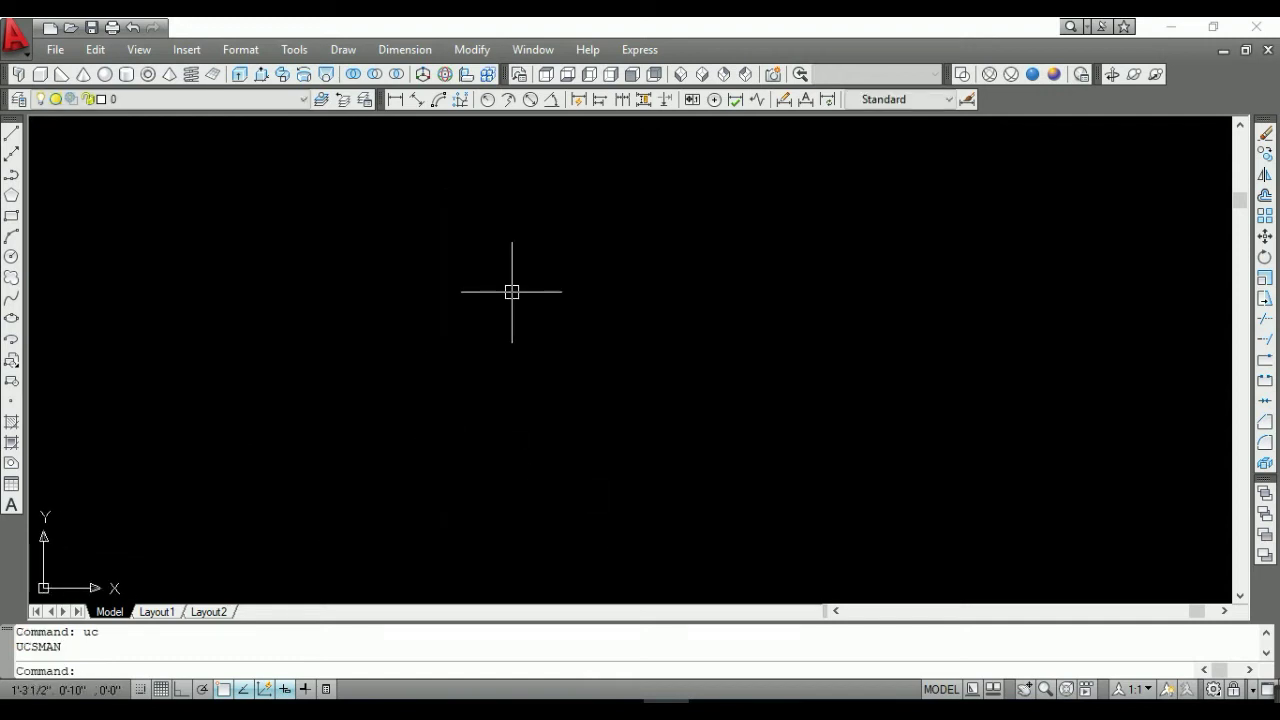
pyautogui.write('d')
# In the Standard dimension style, make dimension lines red and extension lines yellow
pyautogui.press('Return')
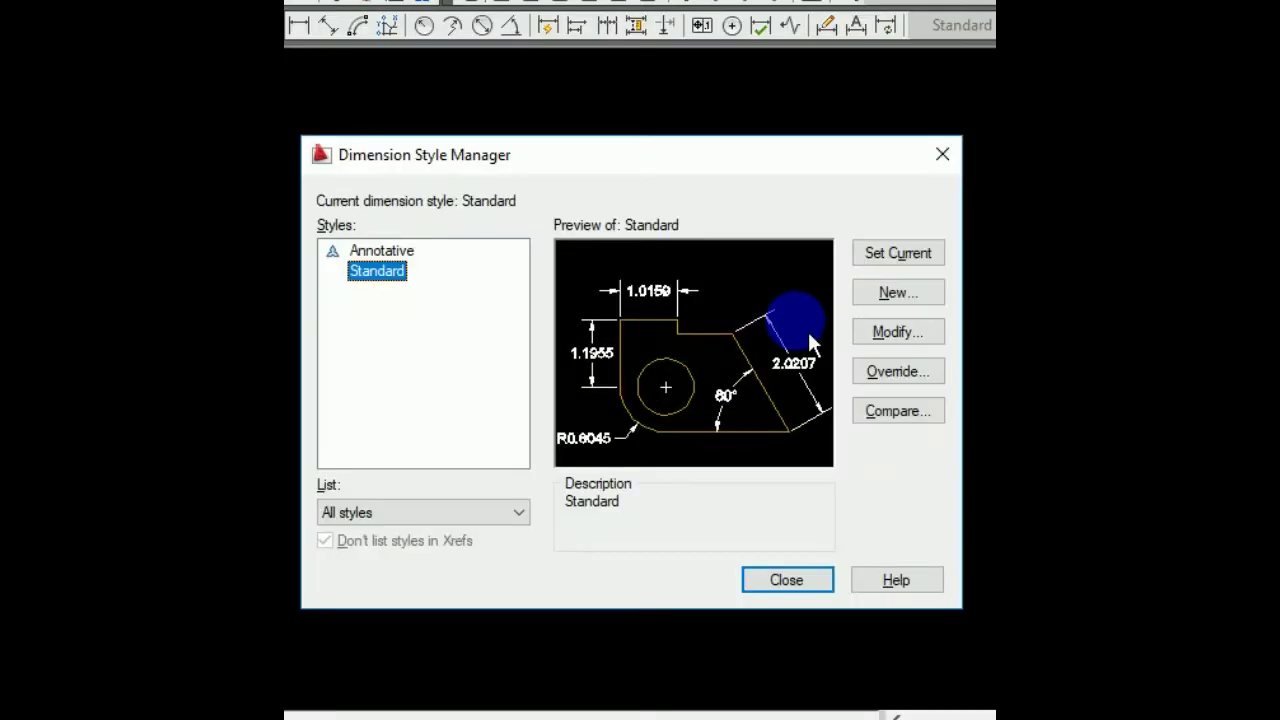
pyautogui.click(907, 343)
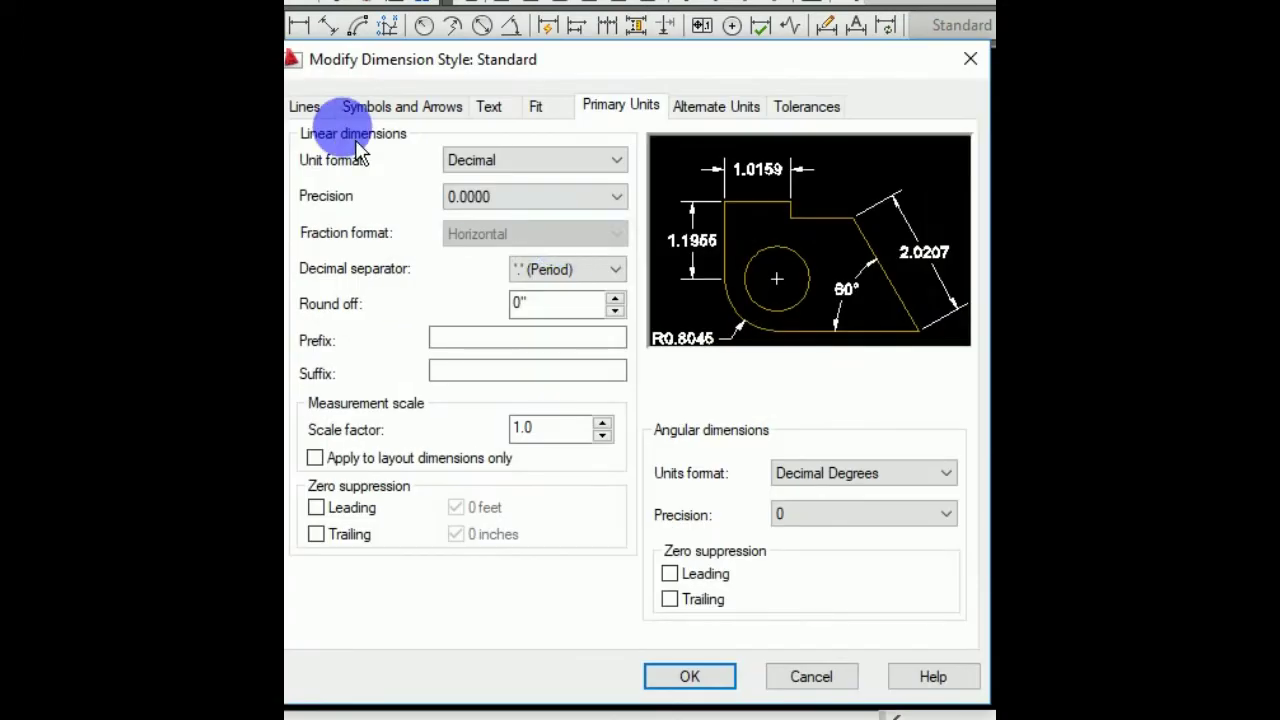
pyautogui.click(310, 107)
pyautogui.click(545, 163)
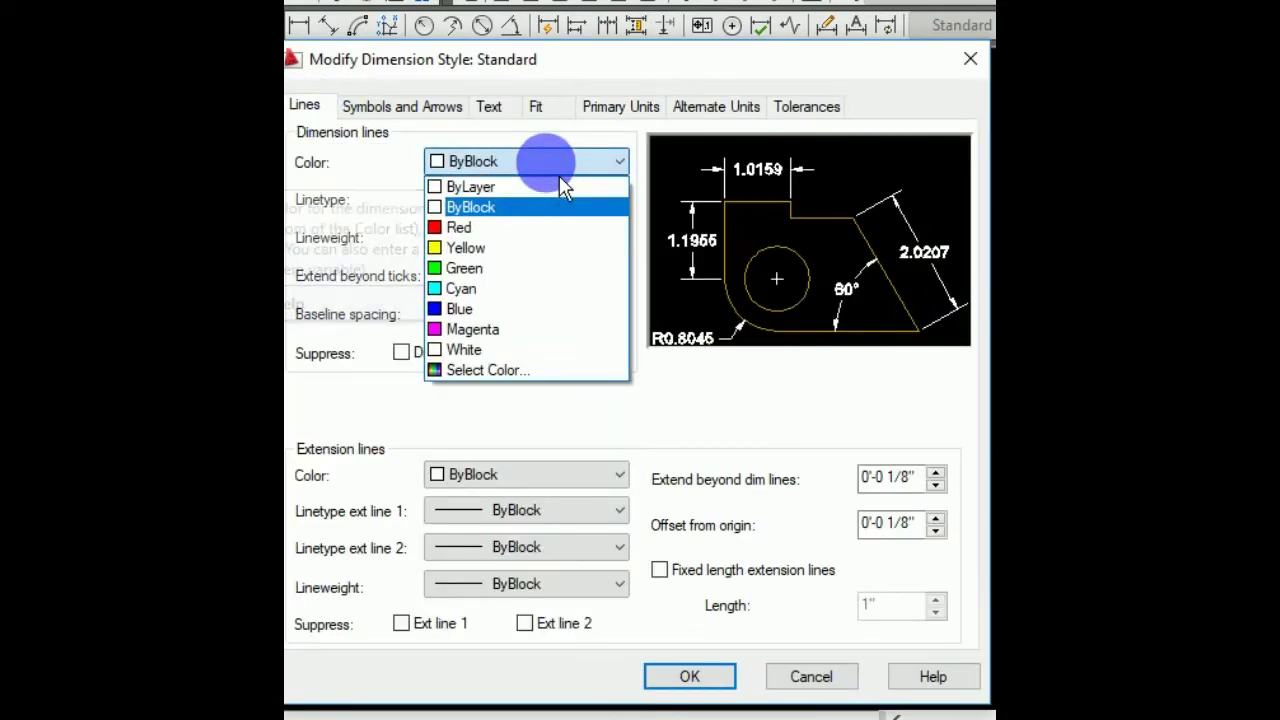
pyautogui.click(470, 230)
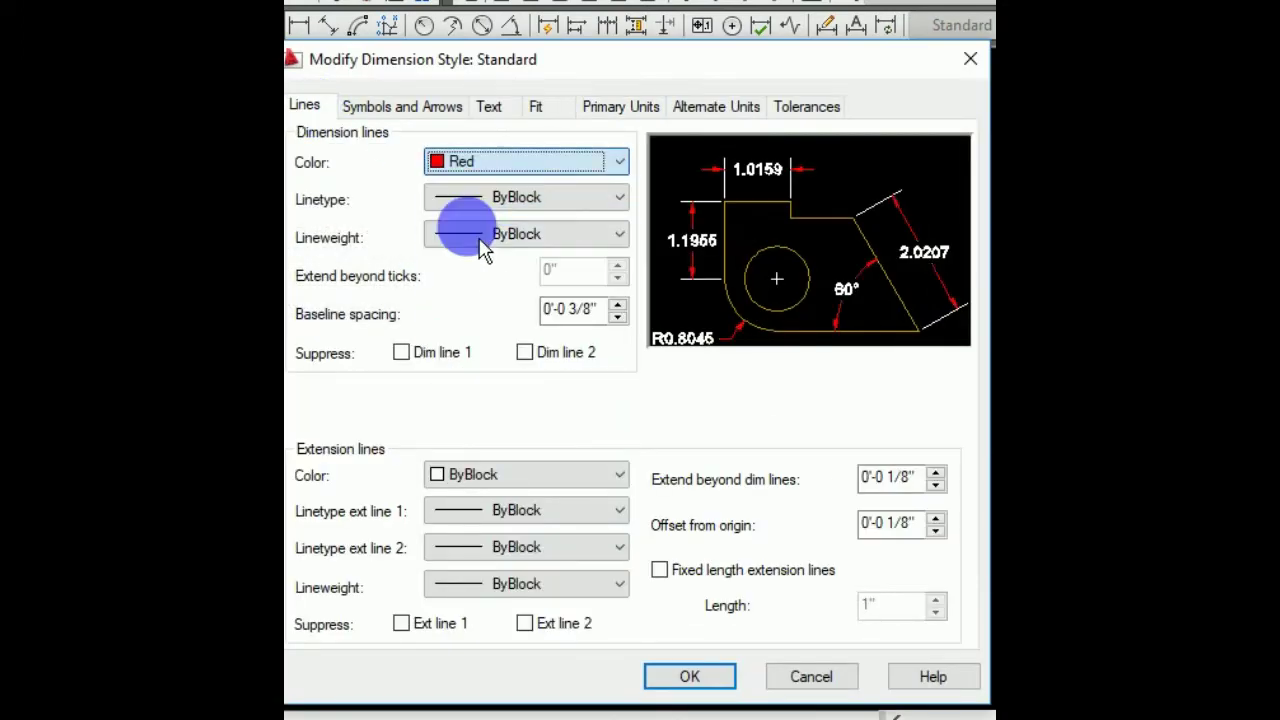
pyautogui.click(512, 478)
pyautogui.click(468, 562)
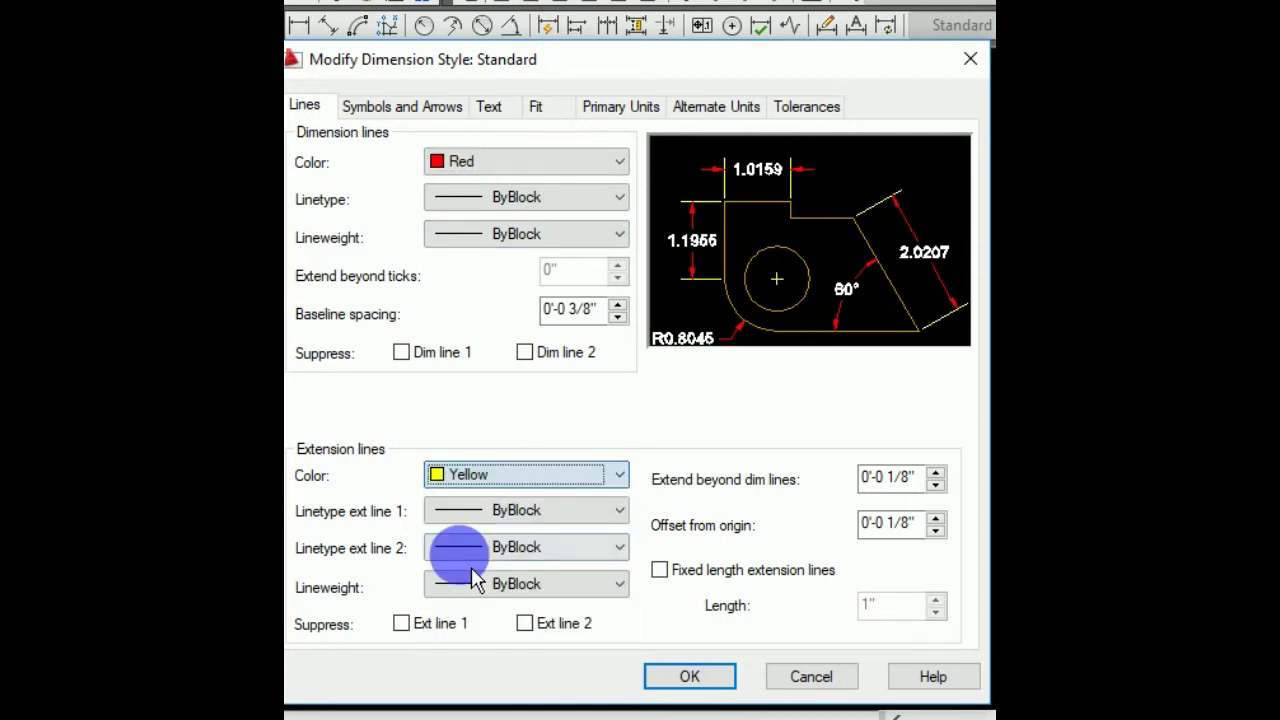
# Set dimension text height 2 and Architectural primary units at 0'-0 1/2" precision
pyautogui.click(490, 106)
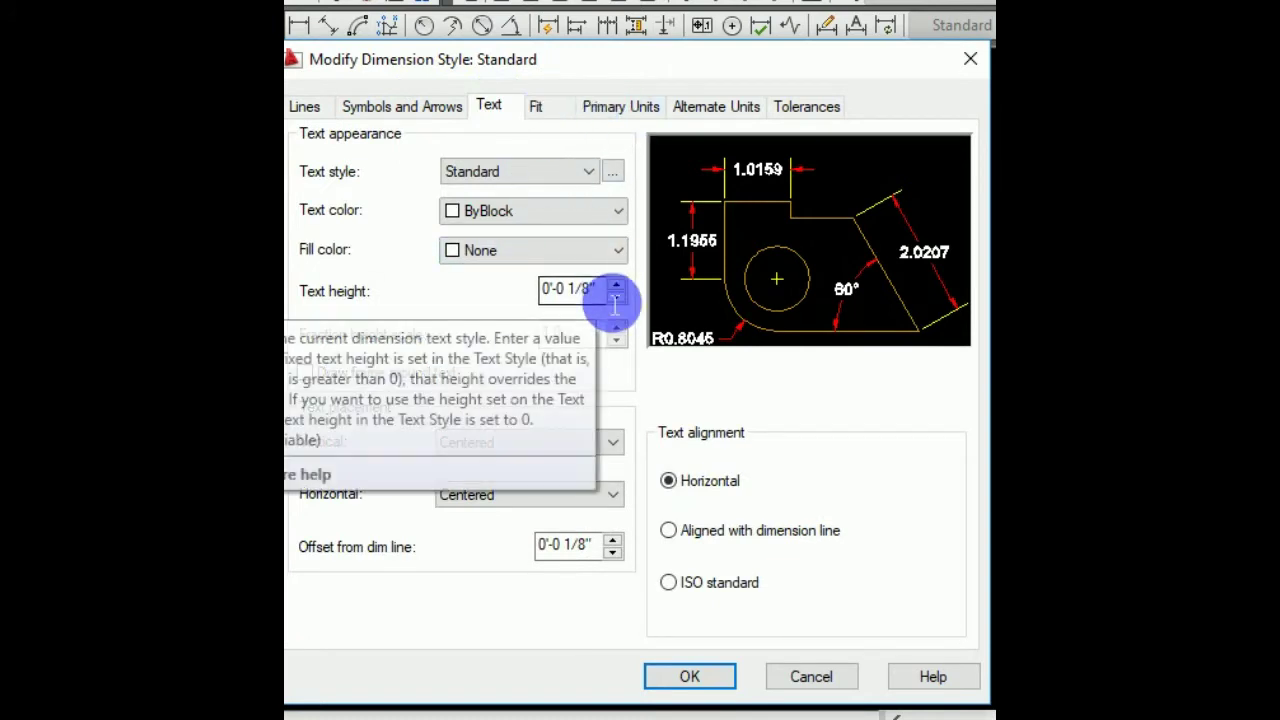
pyautogui.moveTo(600, 289); pyautogui.dragTo(464, 290)
pyautogui.write('2')
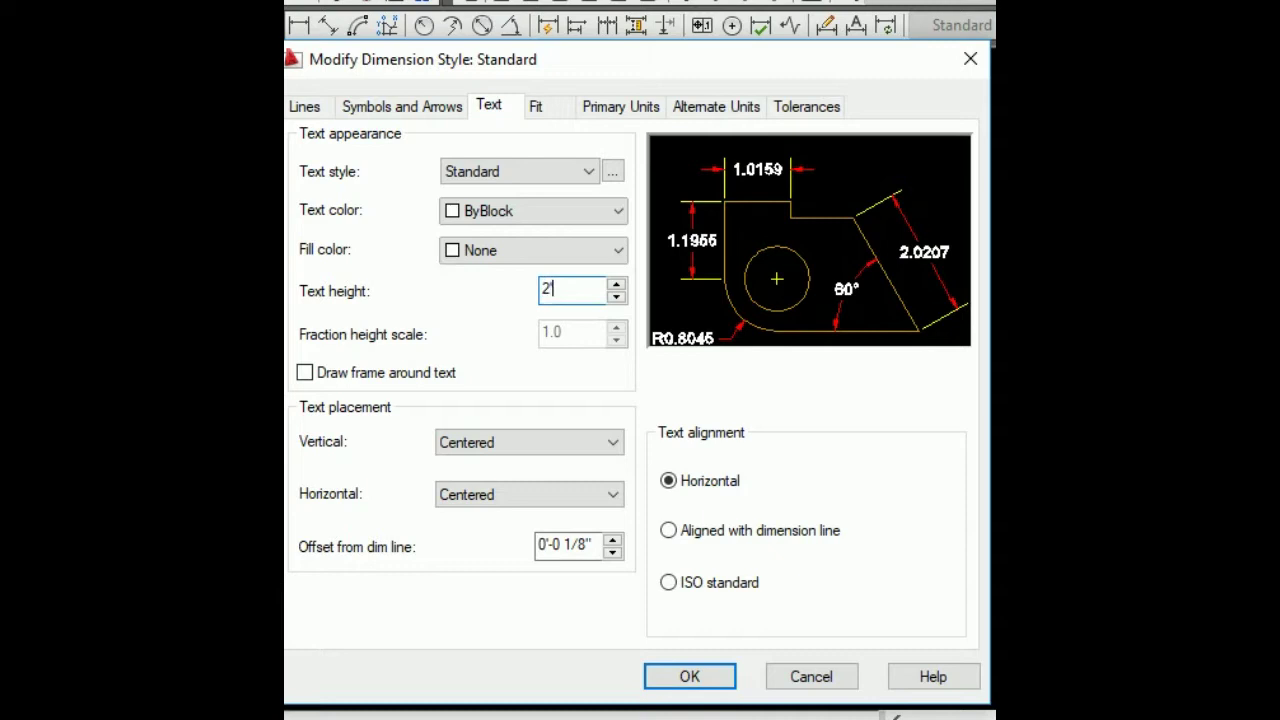
pyautogui.click(645, 108)
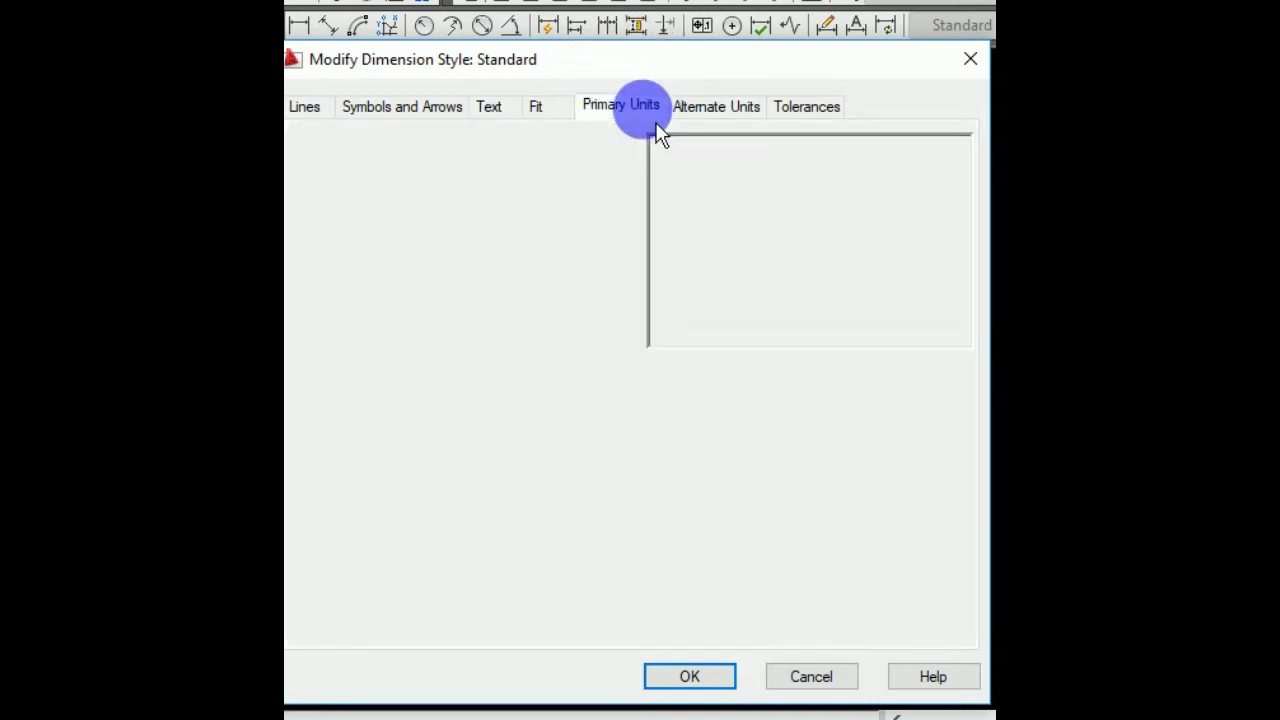
pyautogui.click(568, 172)
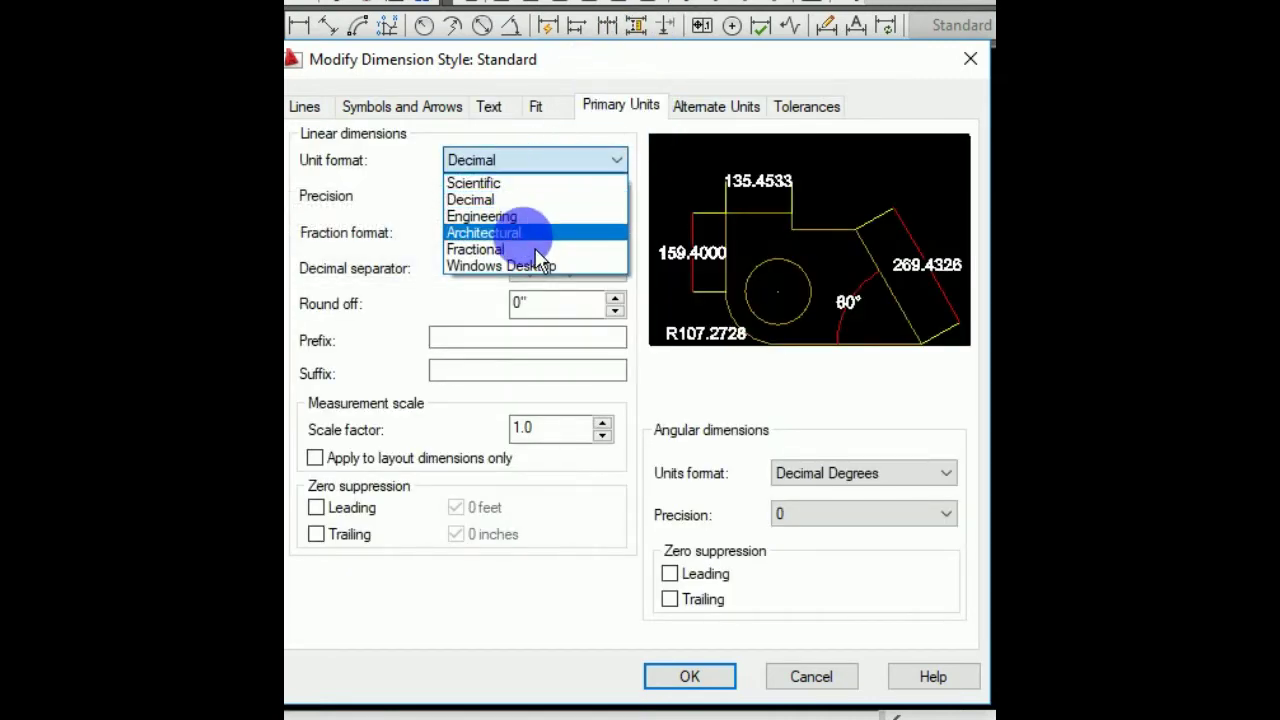
pyautogui.click(537, 233)
pyautogui.click(553, 198)
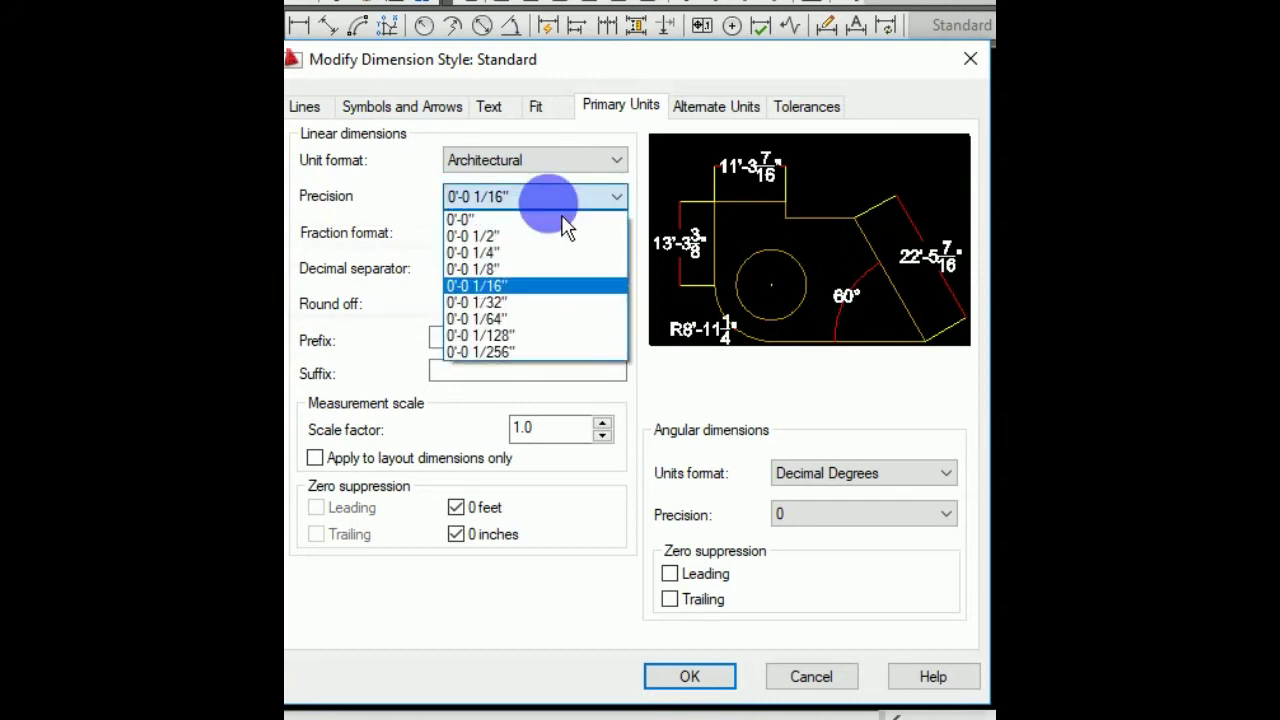
pyautogui.click(507, 235)
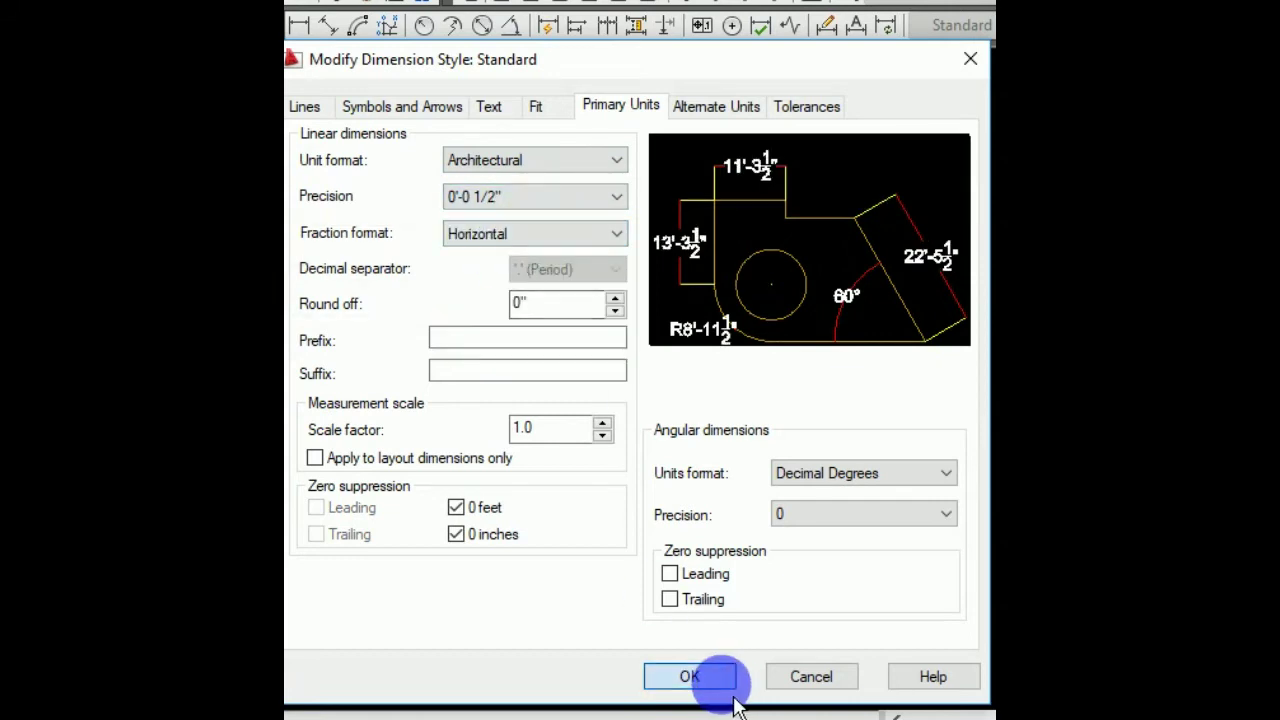
pyautogui.click(722, 679)
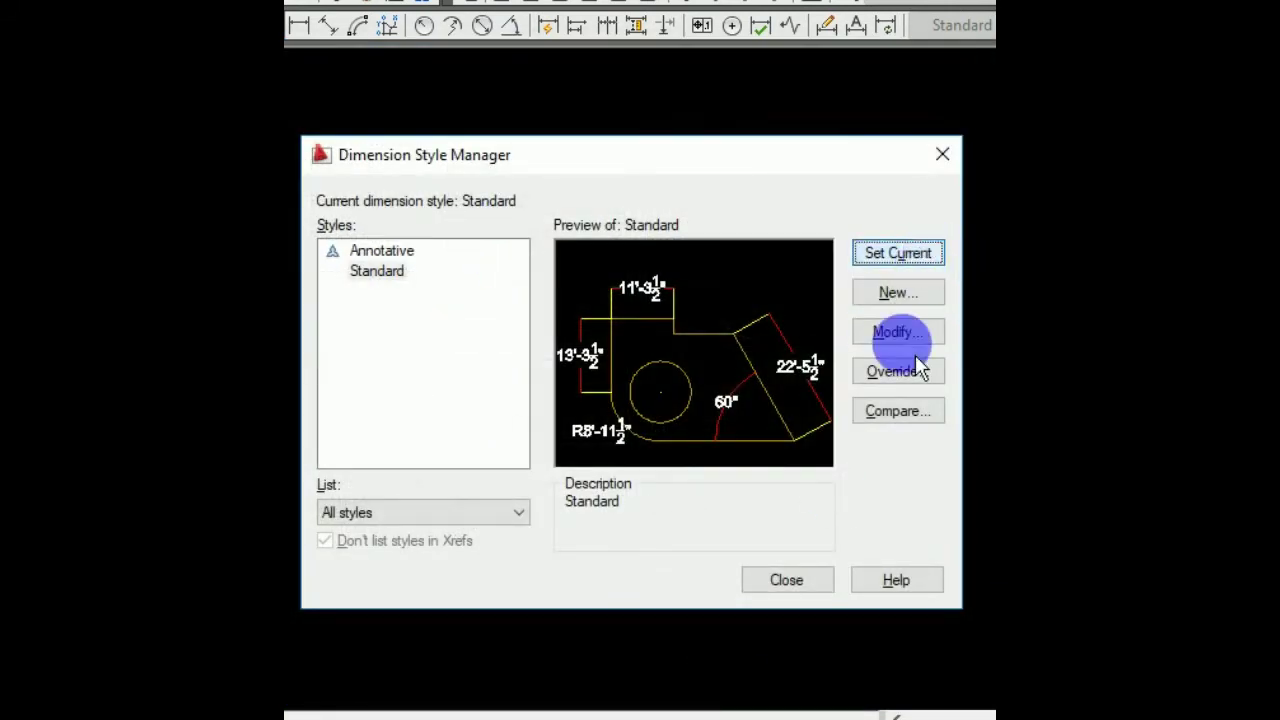
pyautogui.click(805, 582)
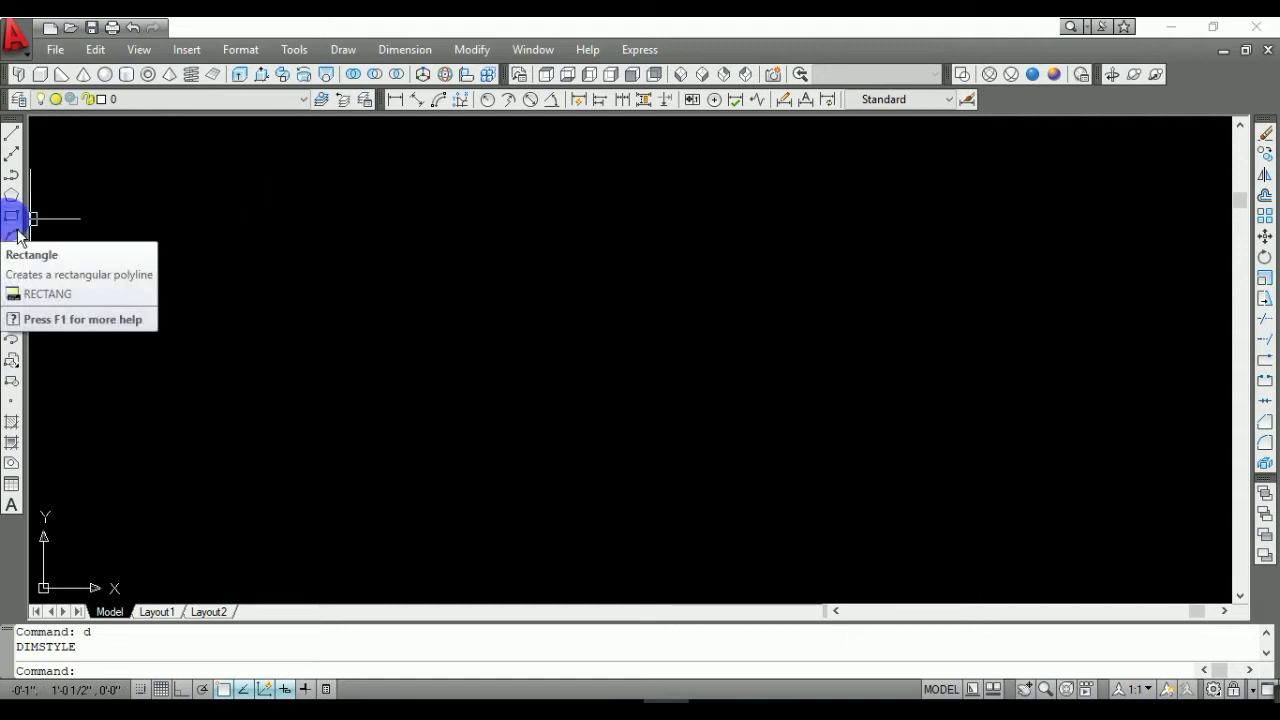
# Draw a 3.5-foot horizontal top line with ortho on, then zoom to show everything
pyautogui.click(14, 138)
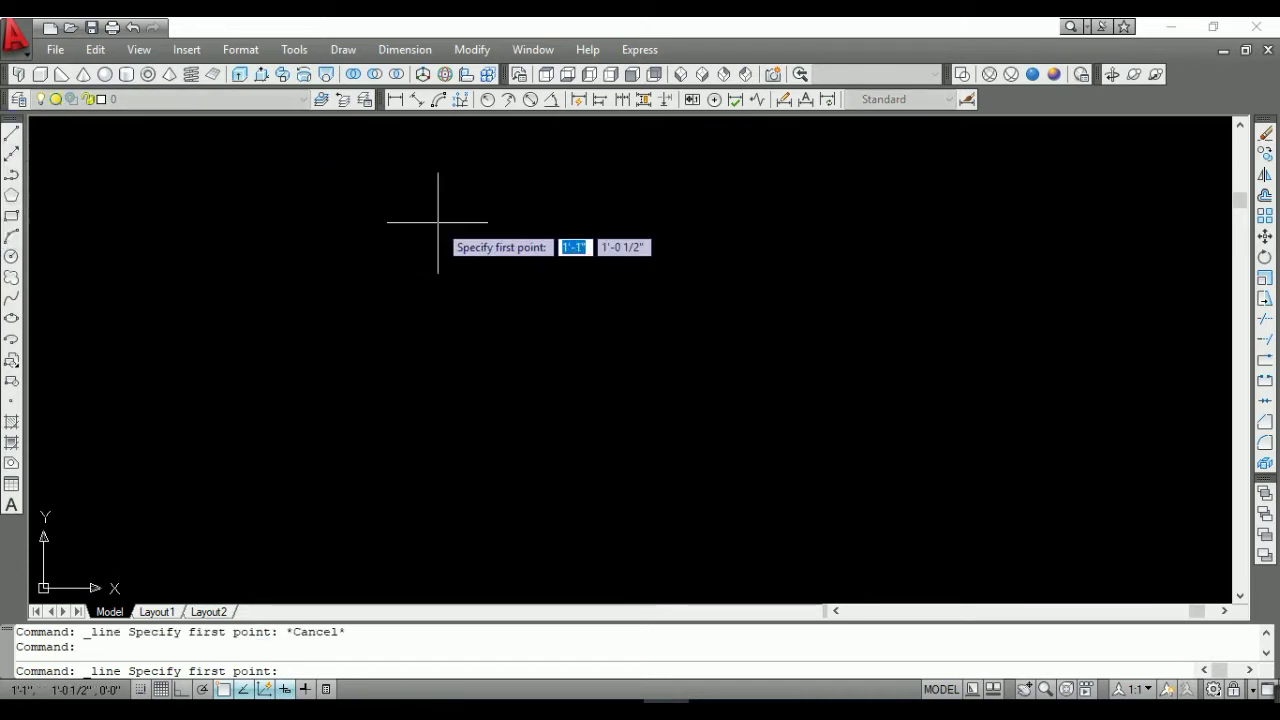
pyautogui.click(314, 213)
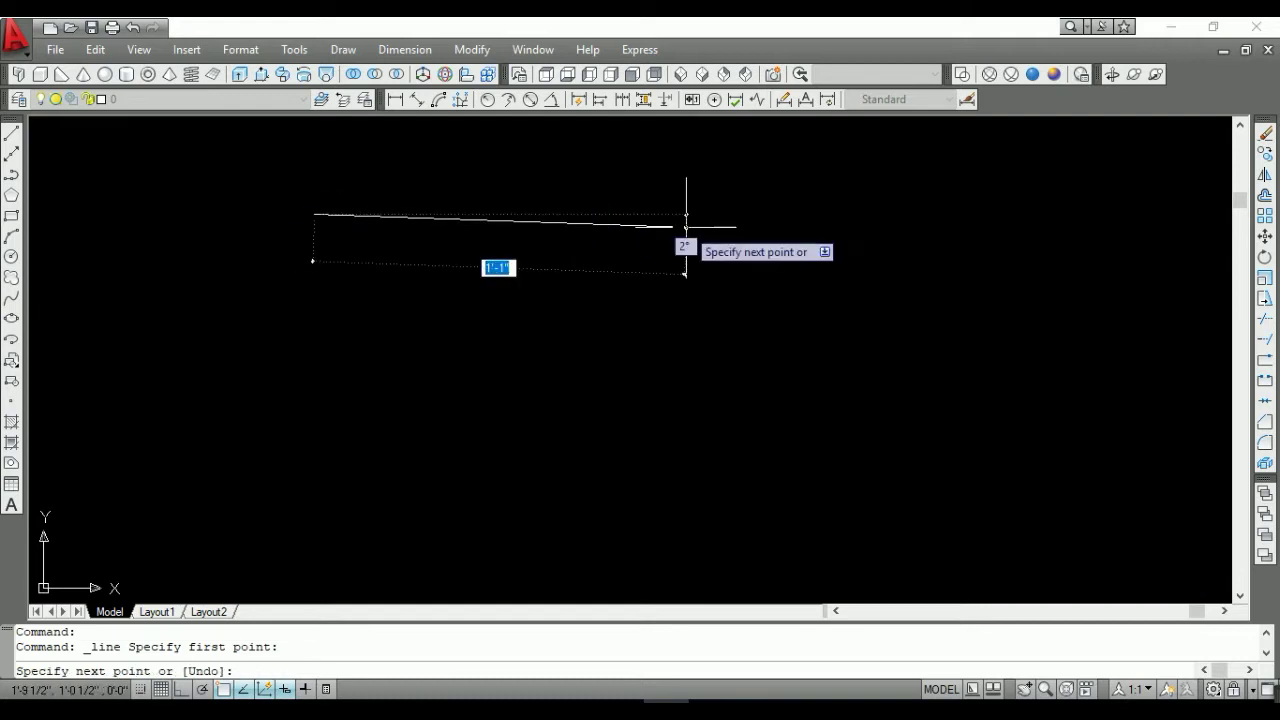
pyautogui.press('F8')
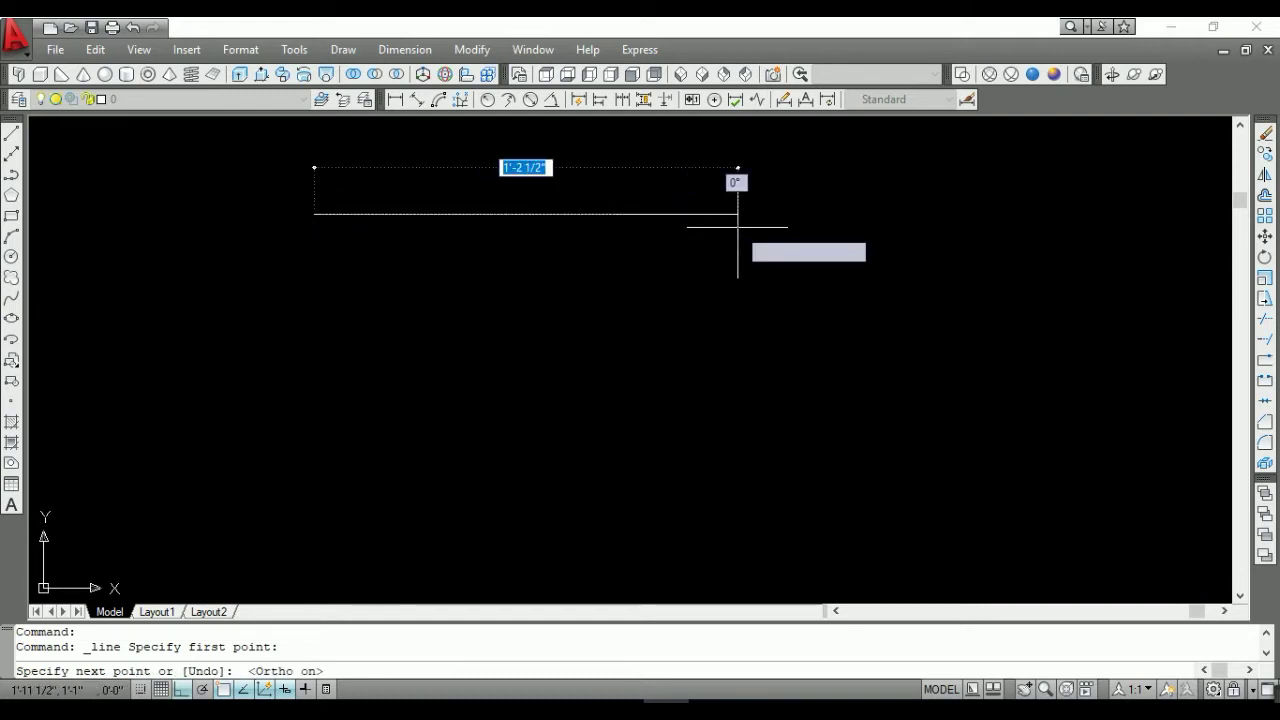
pyautogui.write('3.5')
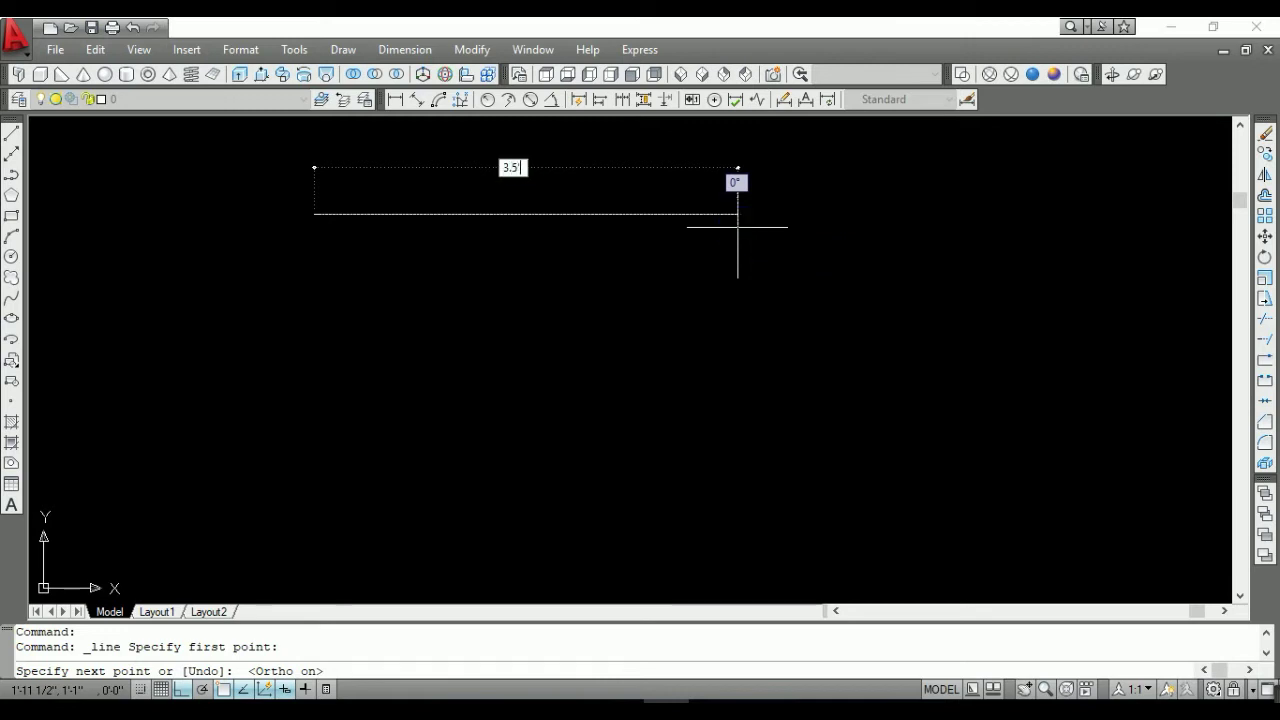
pyautogui.press('Return')
pyautogui.press('Return')
pyautogui.write('a')
pyautogui.press('Return')
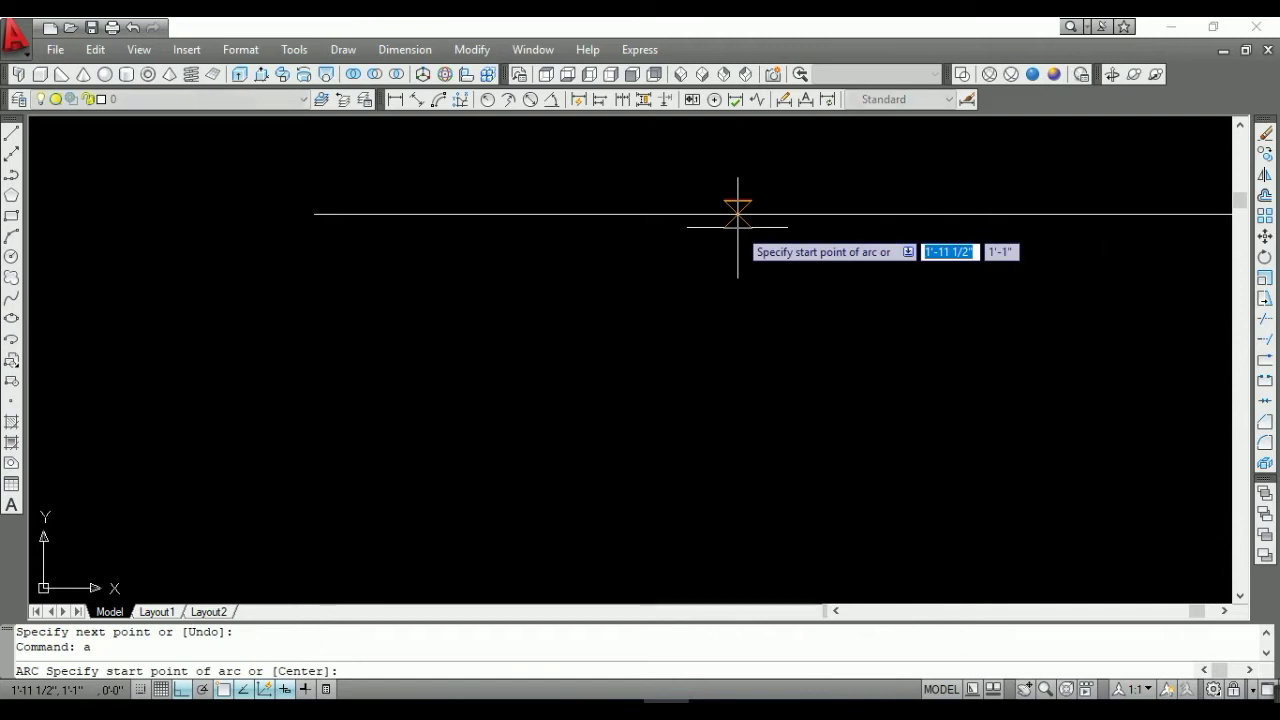
pyautogui.press('Escape')
pyautogui.write('z')
pyautogui.press('Return')
pyautogui.write('a')
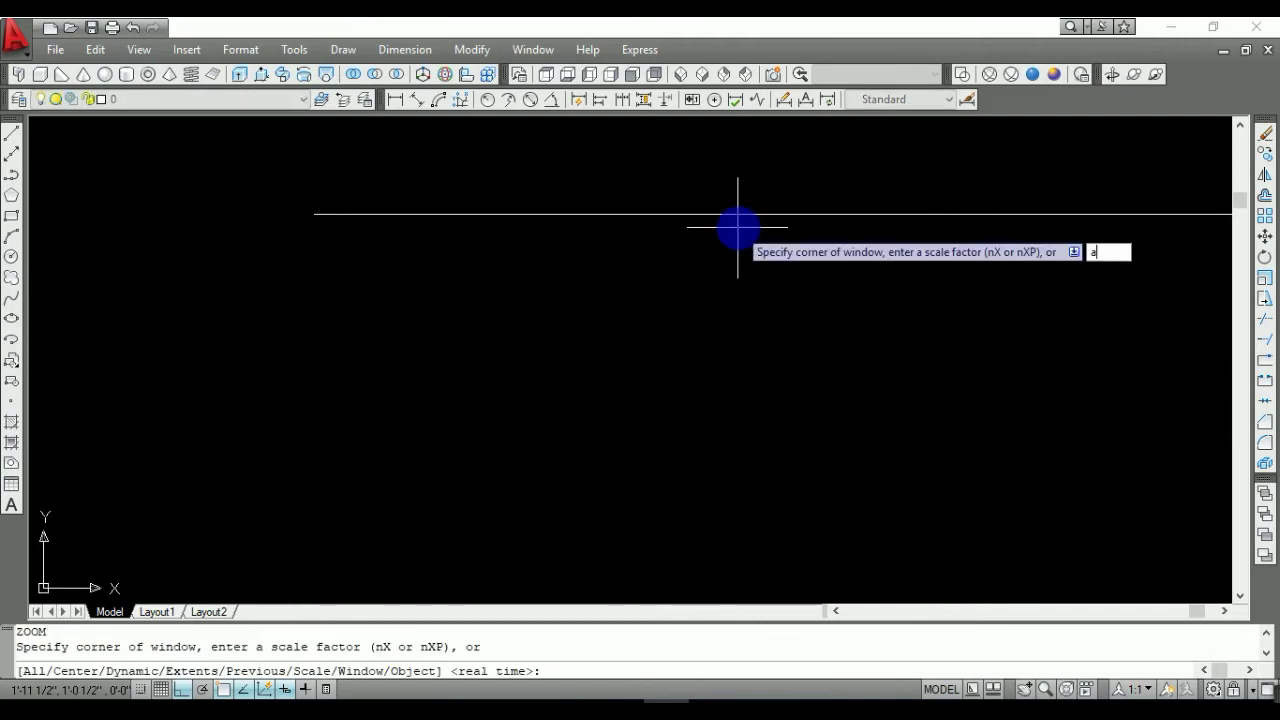
pyautogui.press('Return')
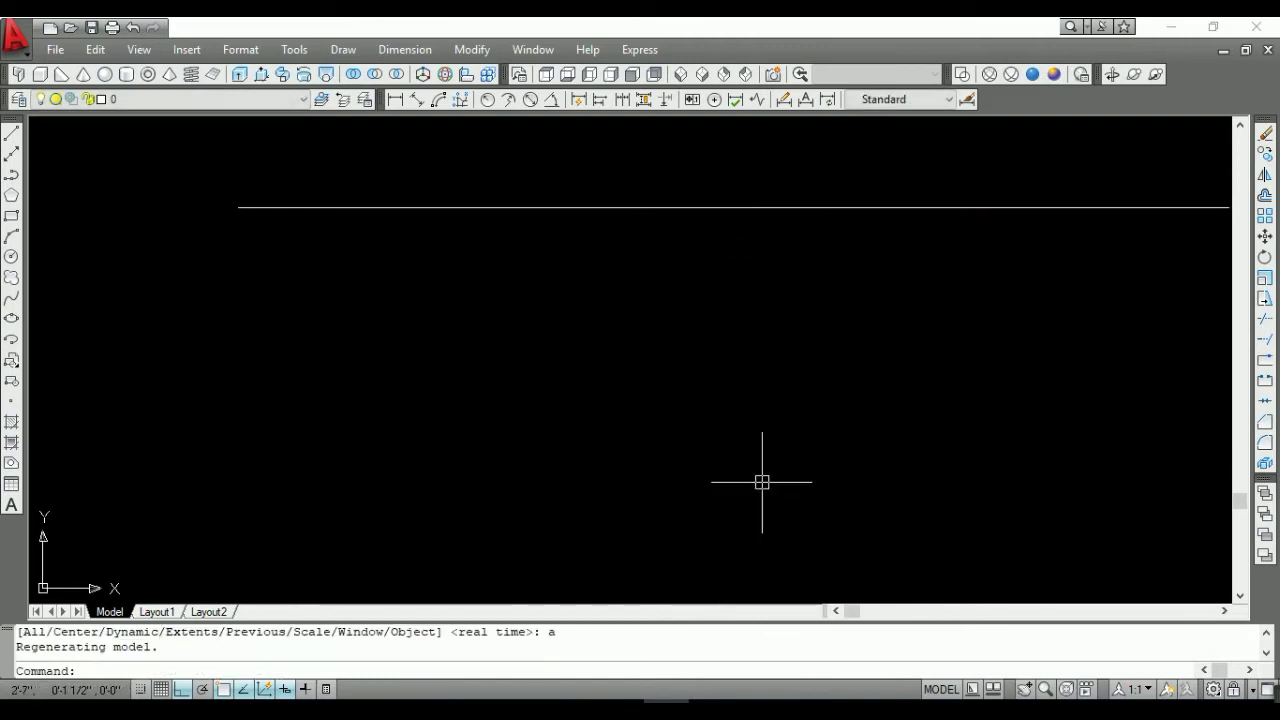
# Draw a 7' line down from the top line's left end, then ZOOM All
pyautogui.click(14, 133)
pyautogui.click(237, 207)
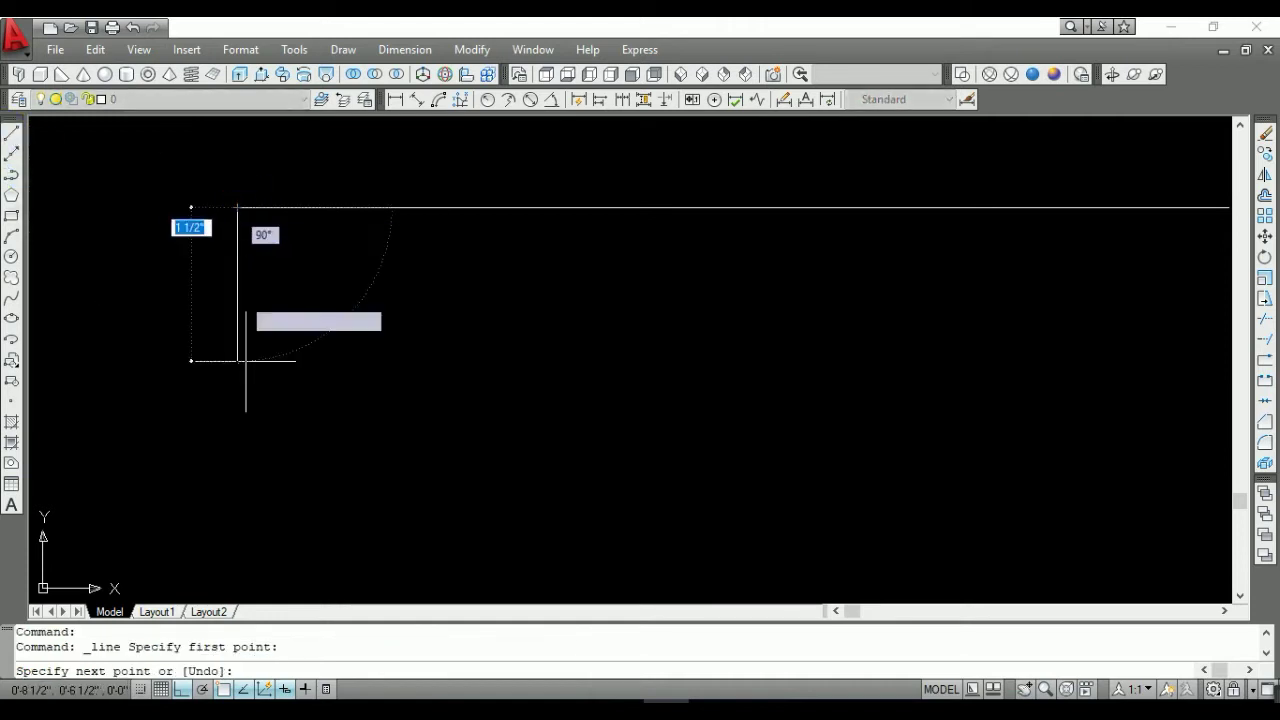
pyautogui.write("7'")
pyautogui.press('Return')
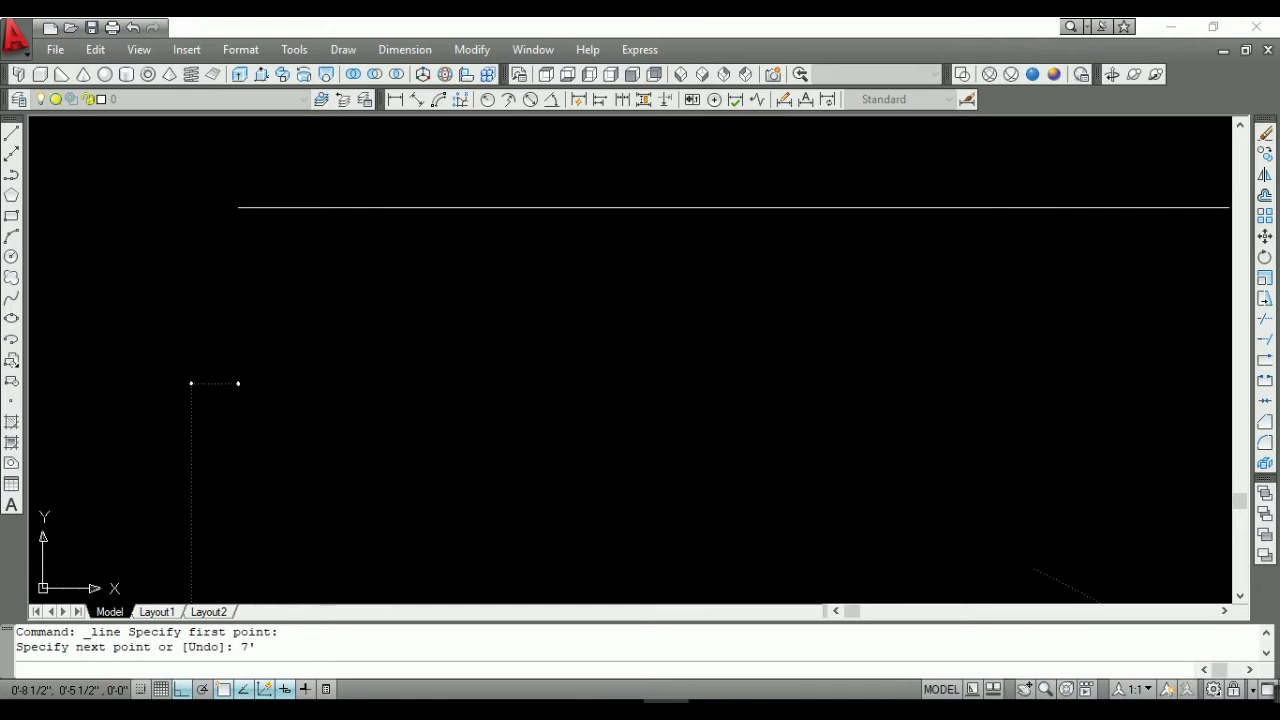
pyautogui.press('Return')
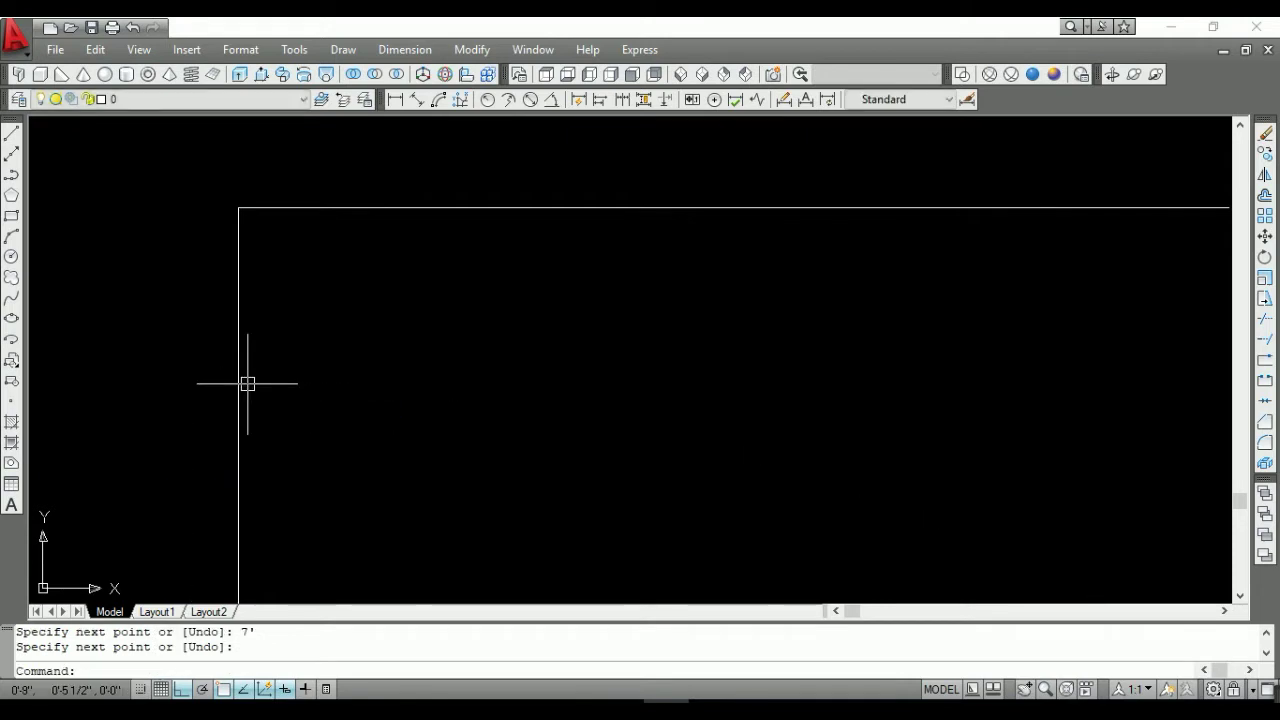
pyautogui.write('z')
pyautogui.press('Return')
pyautogui.write('a')
pyautogui.press('Return')
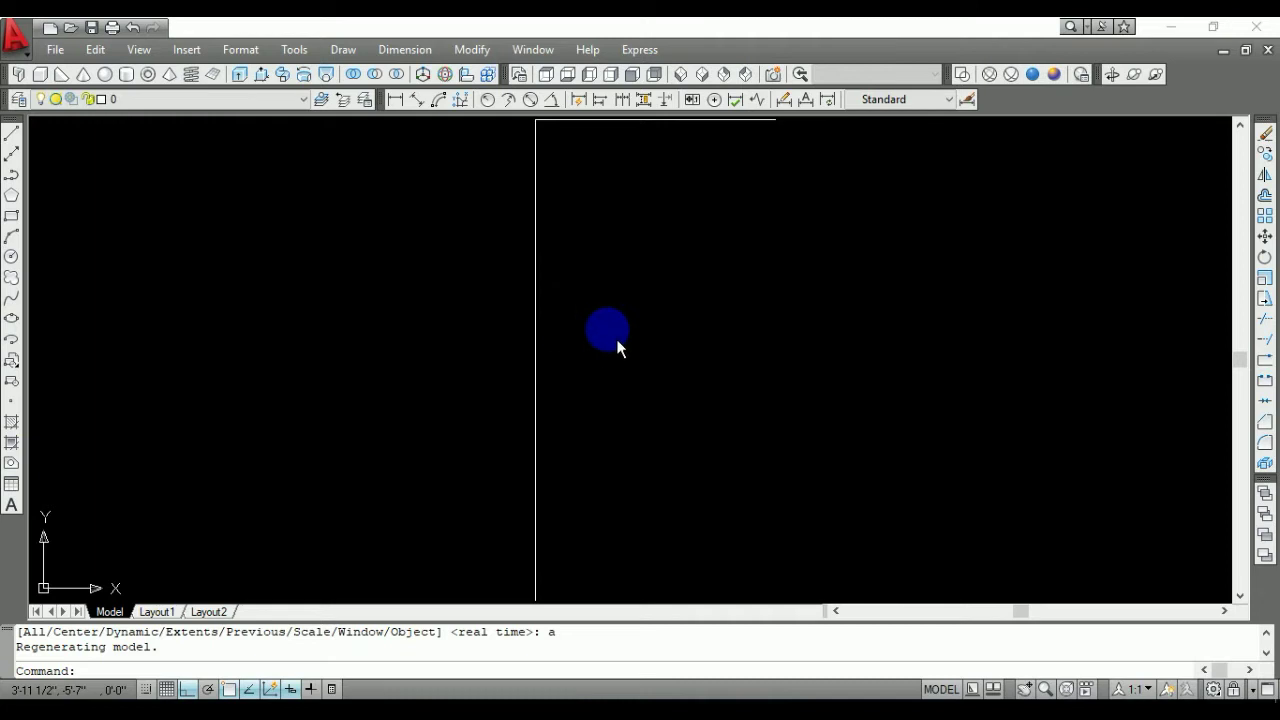
# Offset the edges 7' to close the door outline, then zoom to fit
pyautogui.click(577, 360)
pyautogui.write('o')
pyautogui.press('Return')
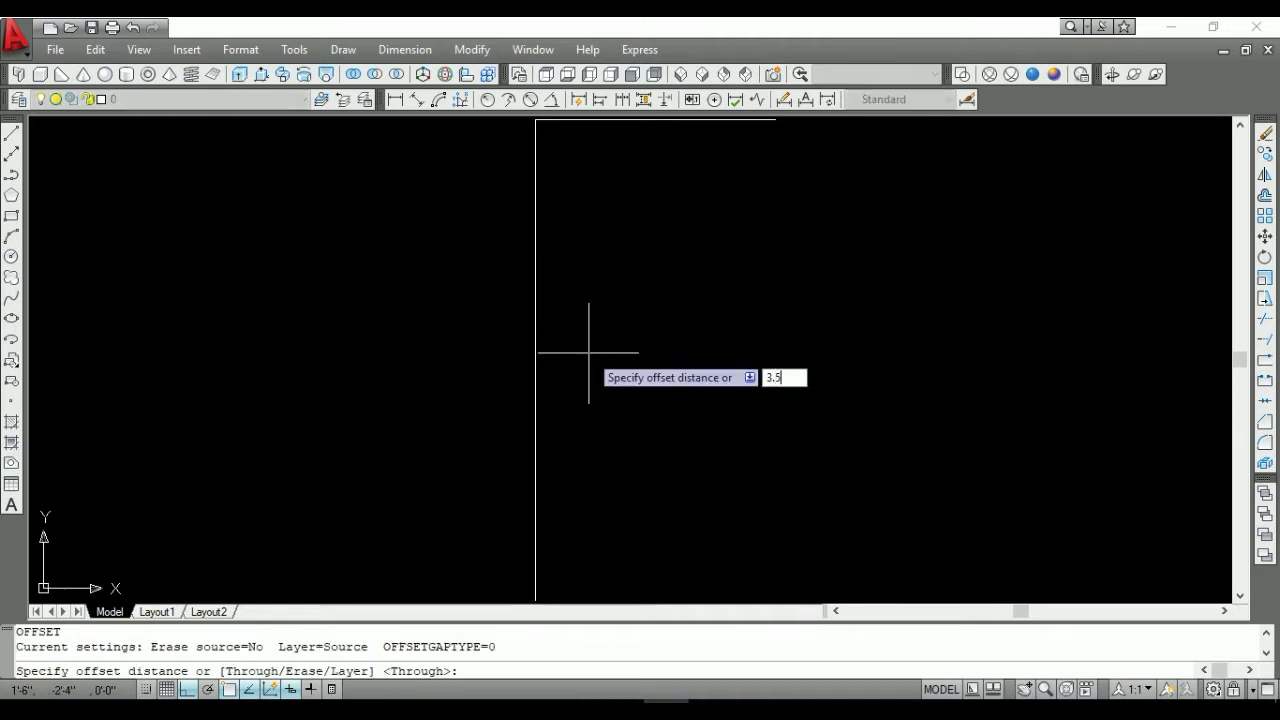
pyautogui.press('Return')
pyautogui.write("7'")
pyautogui.press('Return')
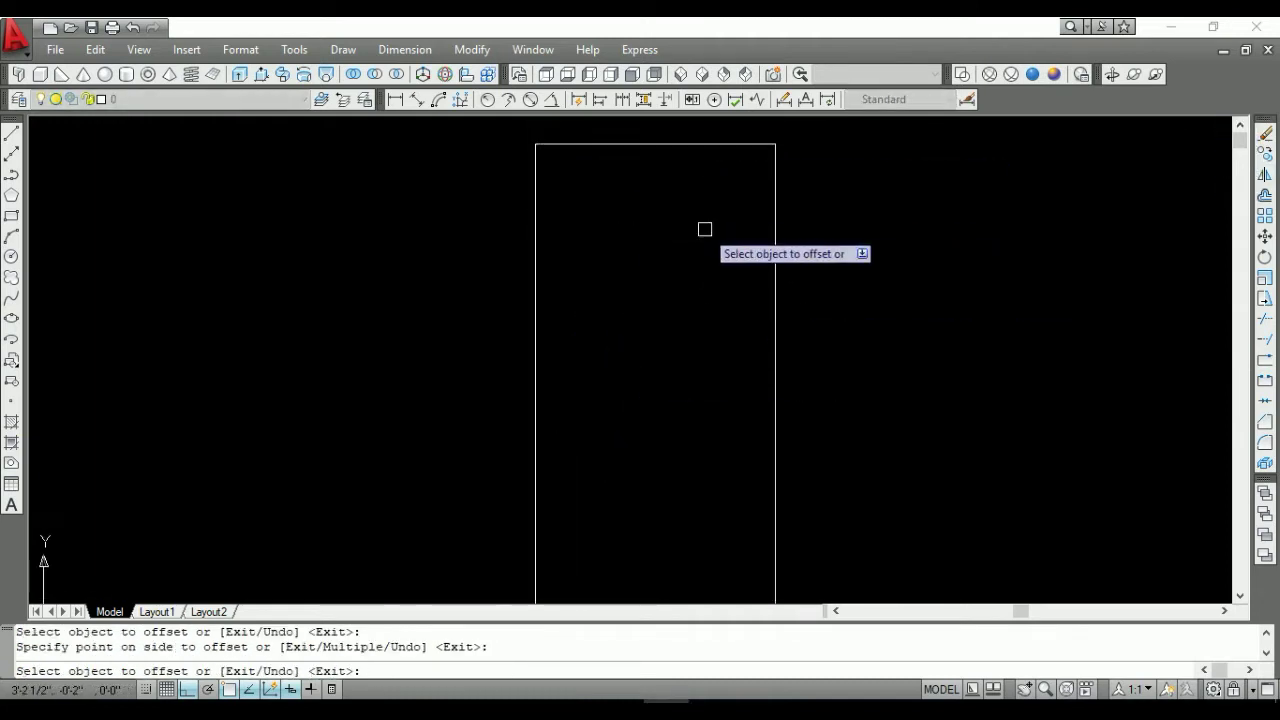
pyautogui.press('Return')
pyautogui.write('z')
pyautogui.press('Return')
pyautogui.write('a')
pyautogui.press('Return')
pyautogui.write('o')
pyautogui.press('Return')
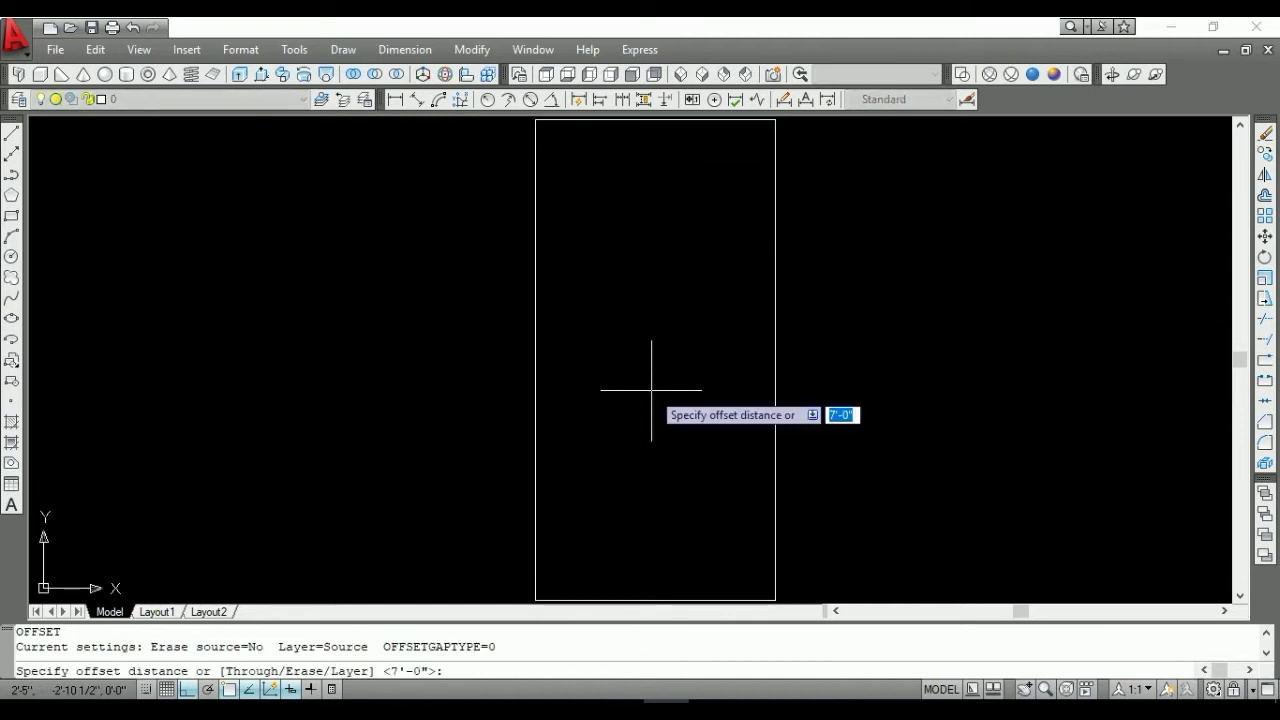
# Offset the side, top and bottom edges 2 inward to form an inner border
pyautogui.write('2')
pyautogui.press('Return')
pyautogui.click(536, 331)
pyautogui.click(586, 331)
pyautogui.press('Escape')
pyautogui.click(655, 135)
pyautogui.moveTo(1240, 142); pyautogui.dragTo(1237, 591)
pyautogui.press('Escape')
pyautogui.write('o')
pyautogui.click(706, 533)
pyautogui.click(706, 505)
# Trim a leftover lower stub of the inner border lines
pyautogui.write('trr')
pyautogui.press('Return')
pyautogui.press('Return')
pyautogui.click(552, 518)
pyautogui.moveTo(1240, 583); pyautogui.dragTo(1240, 140)
# Trim the inner top corner stubs and draw vertical and horizontal centre lines across the inner rectangle
pyautogui.click(757, 148)
pyautogui.press('Escape')
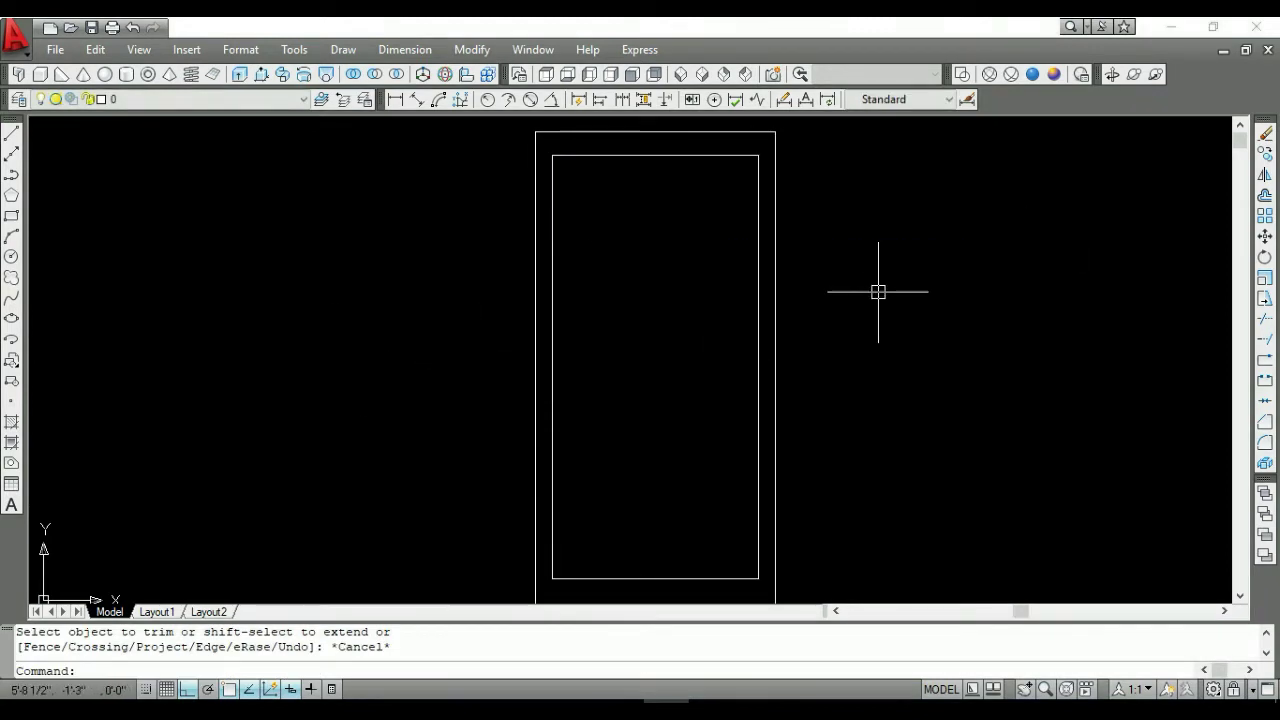
pyautogui.click(15, 145)
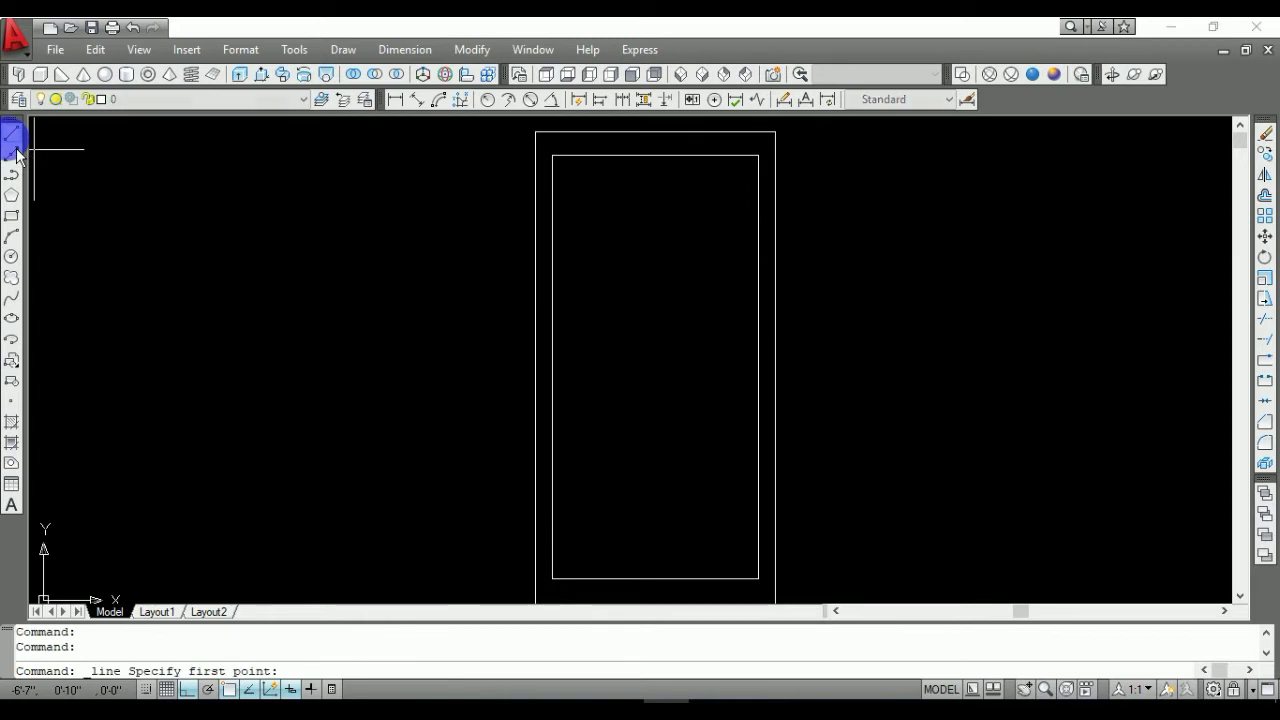
pyautogui.click(655, 155)
pyautogui.click(655, 578)
pyautogui.press('Return')
pyautogui.press('Return')
pyautogui.click(553, 372)
pyautogui.click(758, 372)
pyautogui.press('Return')
# Offset the middle lines 1.5 to form the rails
pyautogui.press('Escape')
pyautogui.write('o')
pyautogui.press('Return')
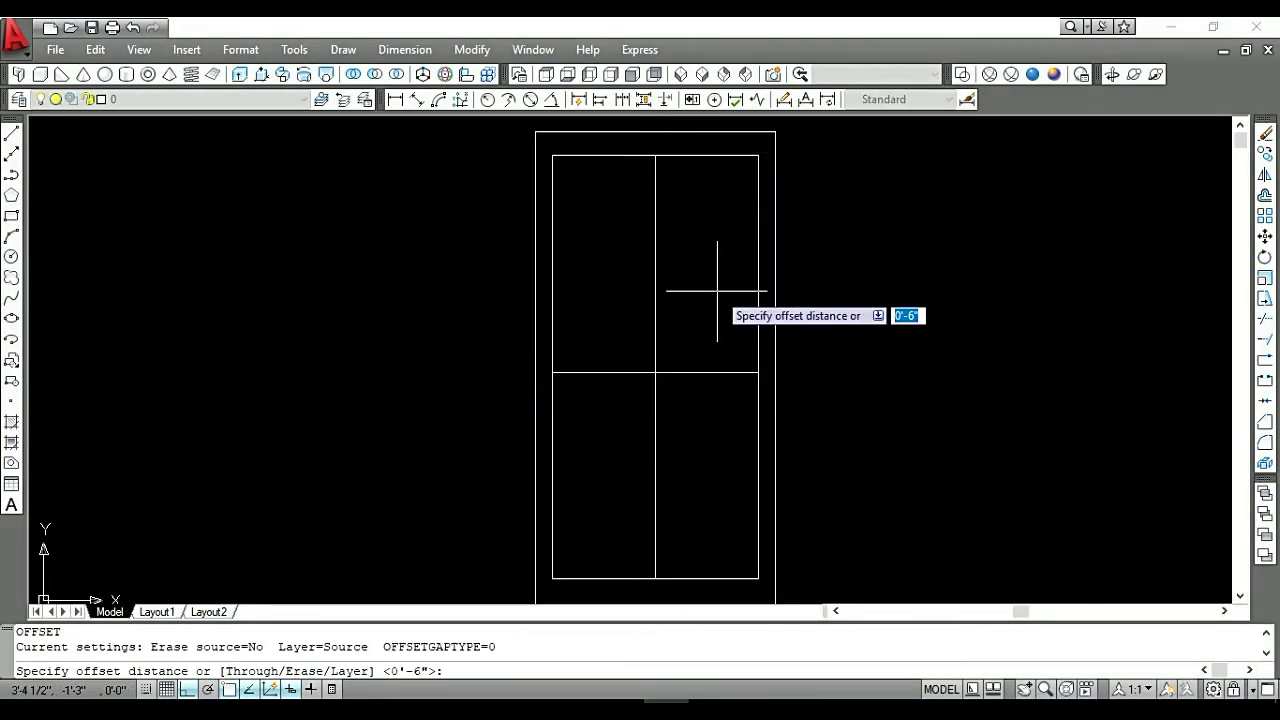
pyautogui.write('1.5')
pyautogui.press('Return')
pyautogui.click(655, 300)
pyautogui.click(701, 336)
pyautogui.press('Escape')
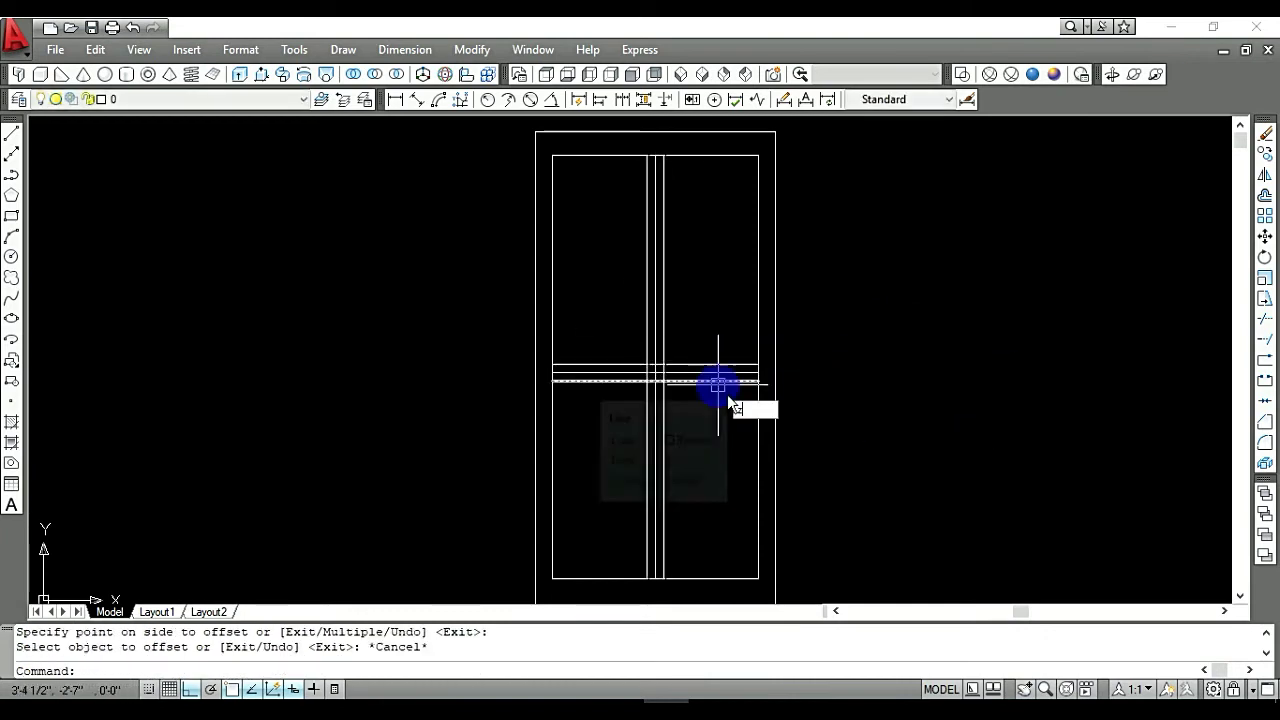
pyautogui.scroll(5, 714, 386)
# Trim the crossing rail lines so four separate panel openings remain
pyautogui.write('tr')
pyautogui.press('Return')
pyautogui.press('Return')
pyautogui.moveTo(700, 330); pyautogui.dragTo(532, 312)
pyautogui.press('Return')
pyautogui.press('z')
pyautogui.press('Return')
pyautogui.press('a')
pyautogui.press('Return')
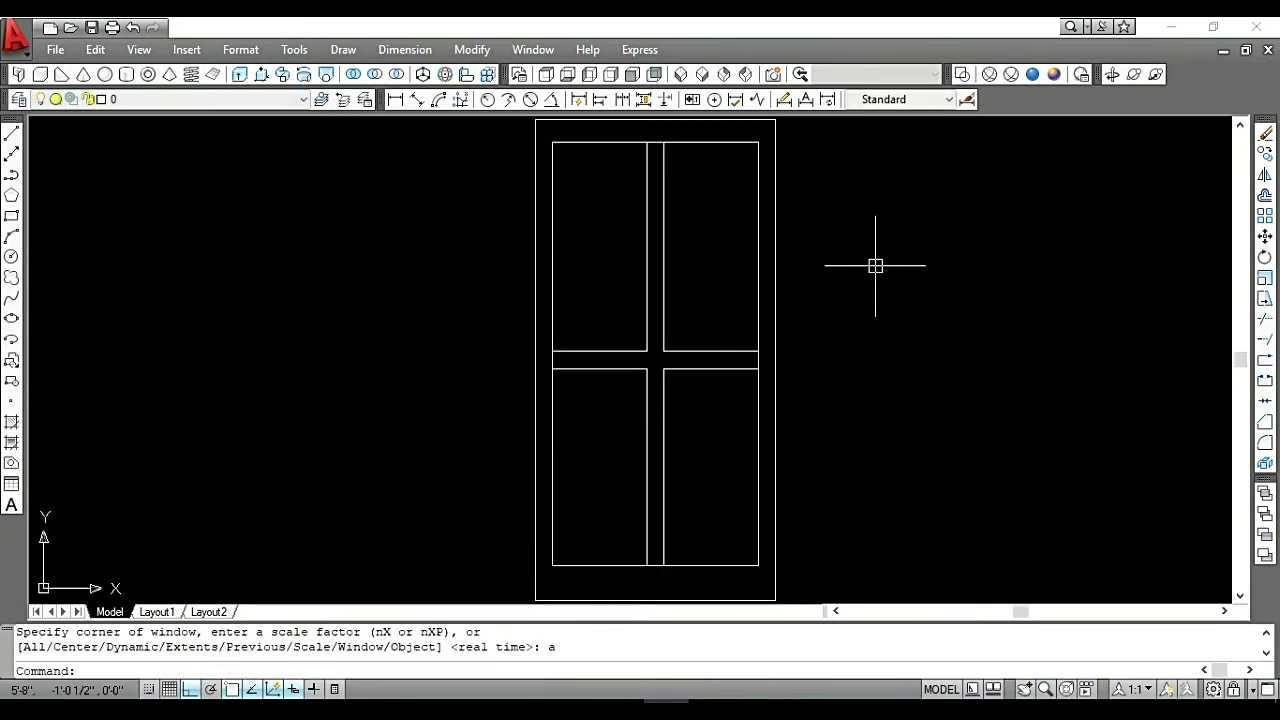
pyautogui.write('tr')
pyautogui.press('Return')
pyautogui.press('Return')
pyautogui.moveTo(770, 362); pyautogui.dragTo(546, 366)
pyautogui.press('Escape')
# Cancel the stray circle and regenerate the view of the door
pyautogui.write('c')
pyautogui.press('Return')
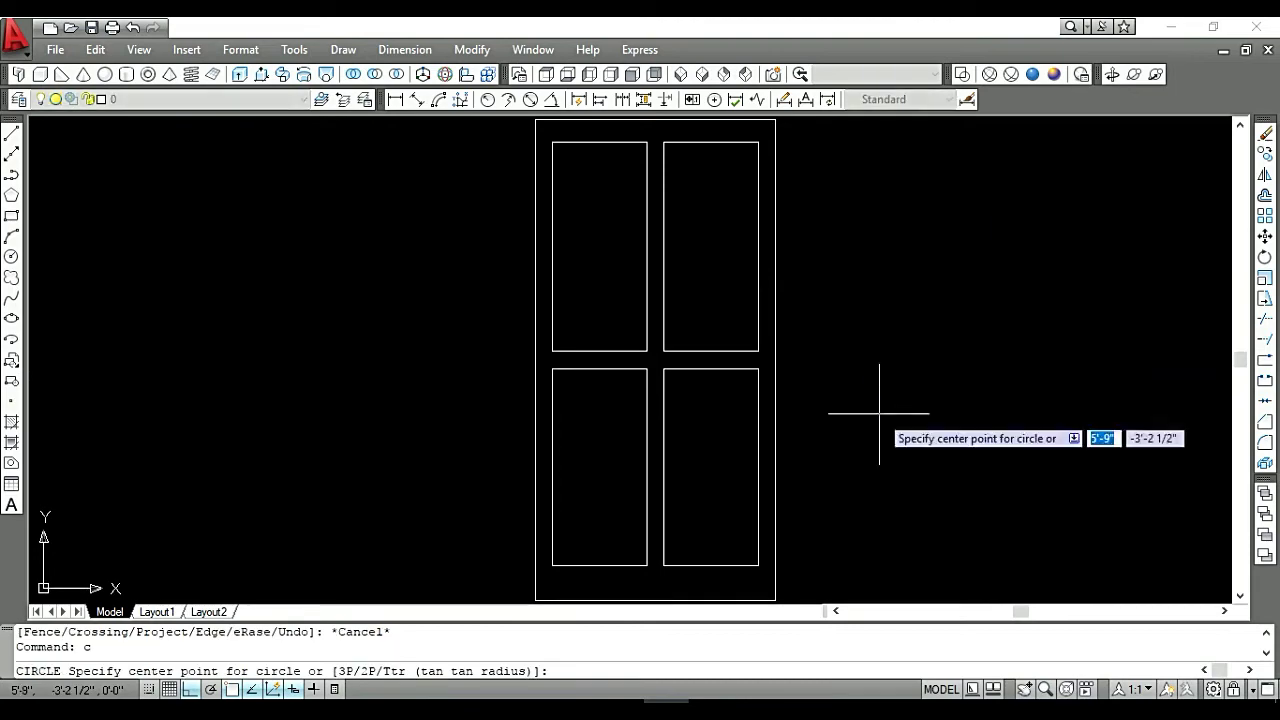
pyautogui.press('Escape')
pyautogui.click(811, 263)
pyautogui.write('reg')
pyautogui.press('Return')
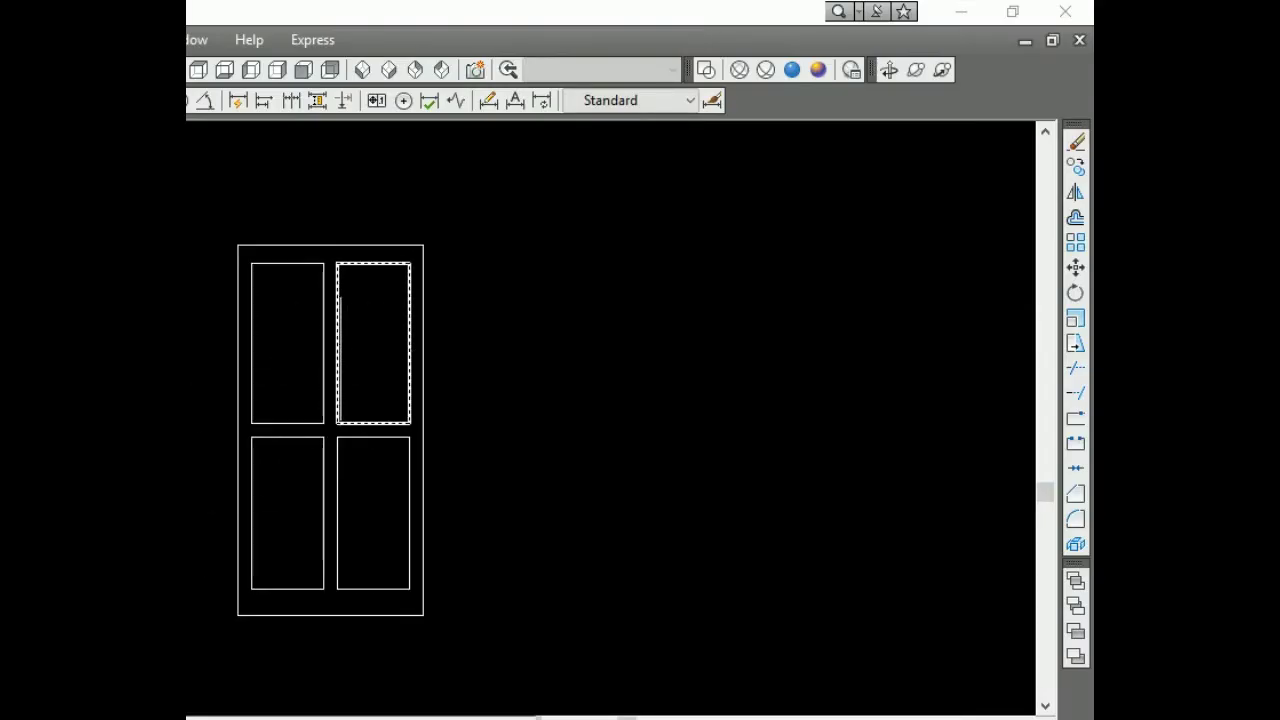
# Copy the four panel rectangles from their centre crossing to a spot right of the door
pyautogui.click(362, 373)
pyautogui.click(297, 490)
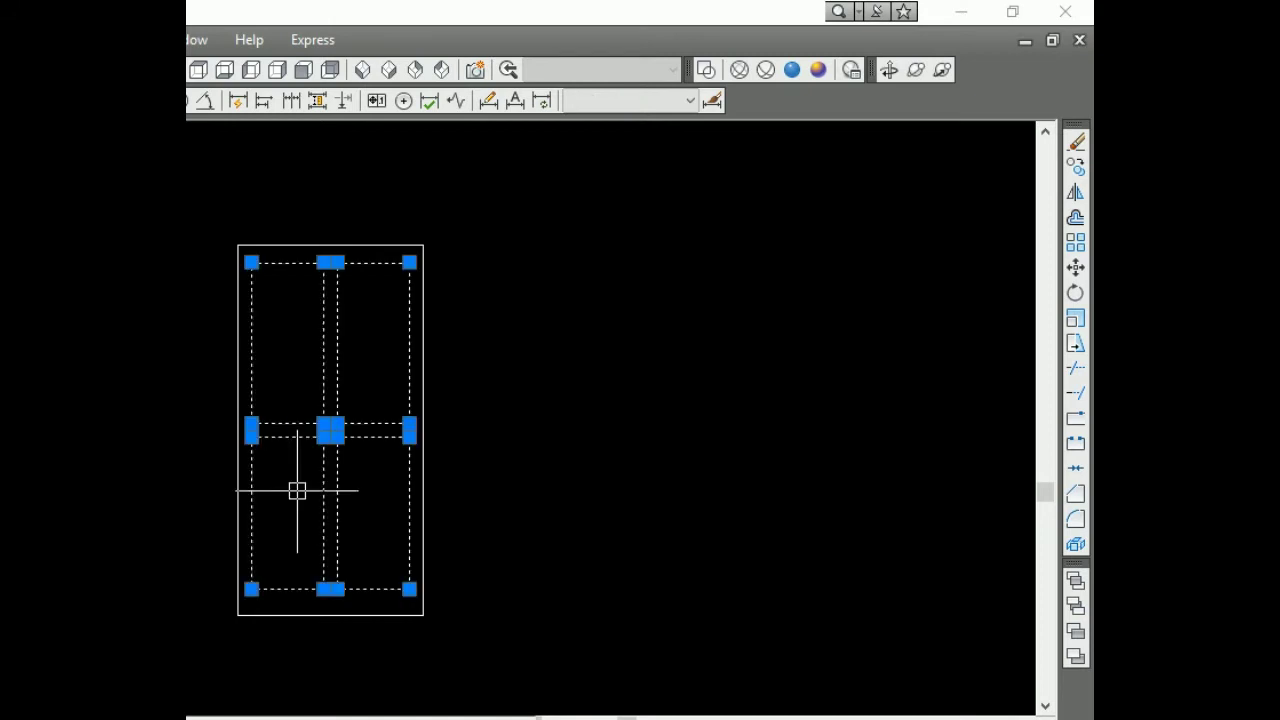
pyautogui.write('co')
pyautogui.press('Return')
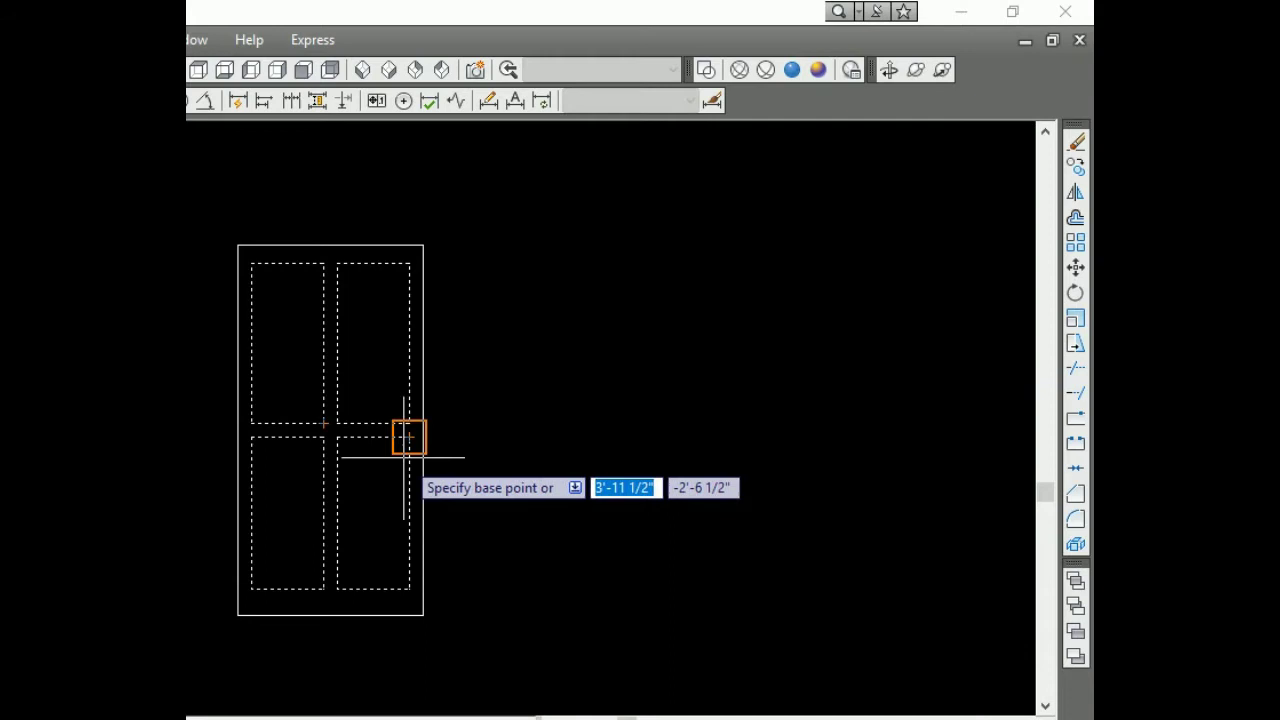
pyautogui.click(330, 440)
pyautogui.click(847, 430)
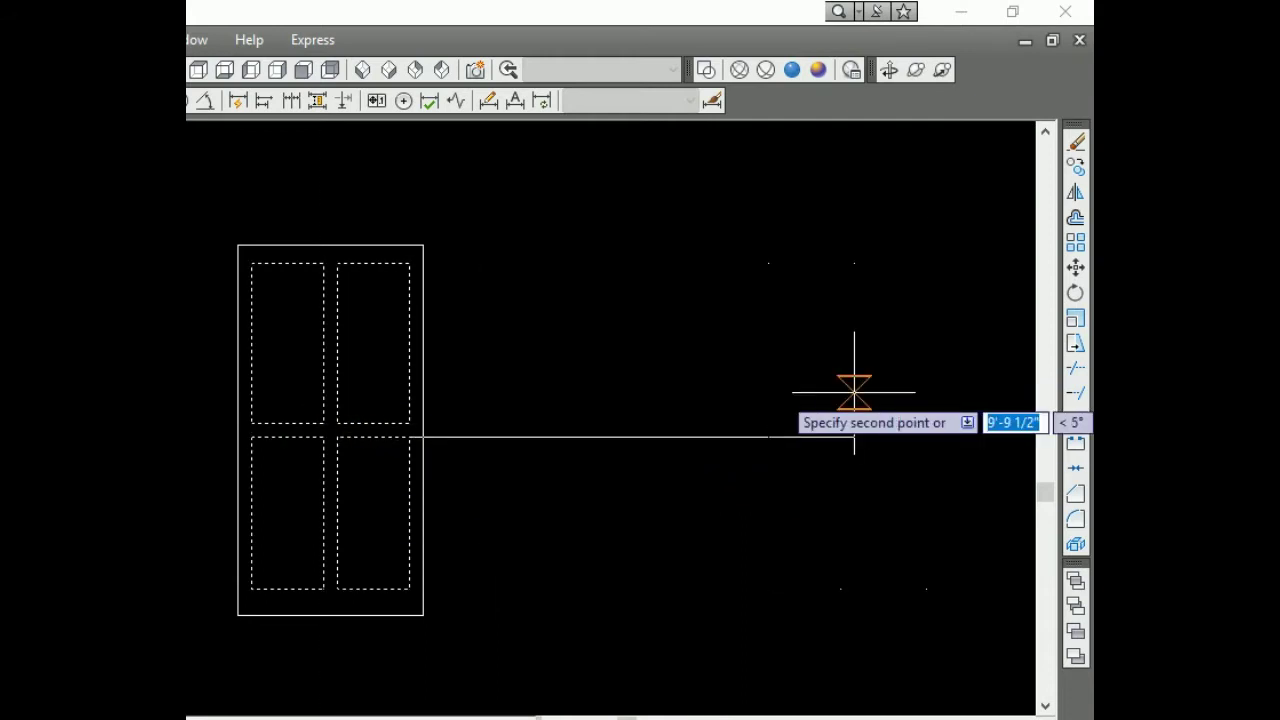
pyautogui.press('Return')
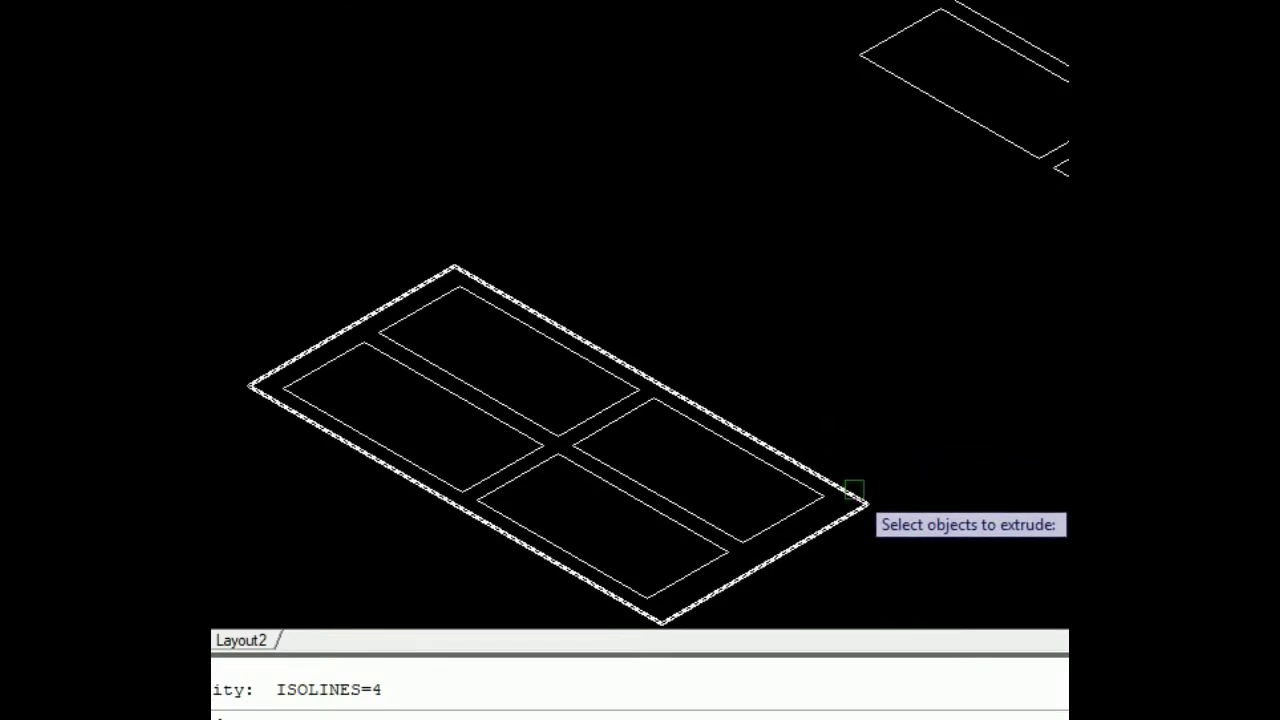
# Extrude the outer door outline to a 2-inch-high solid
pyautogui.click(853, 490)
pyautogui.press('Return')
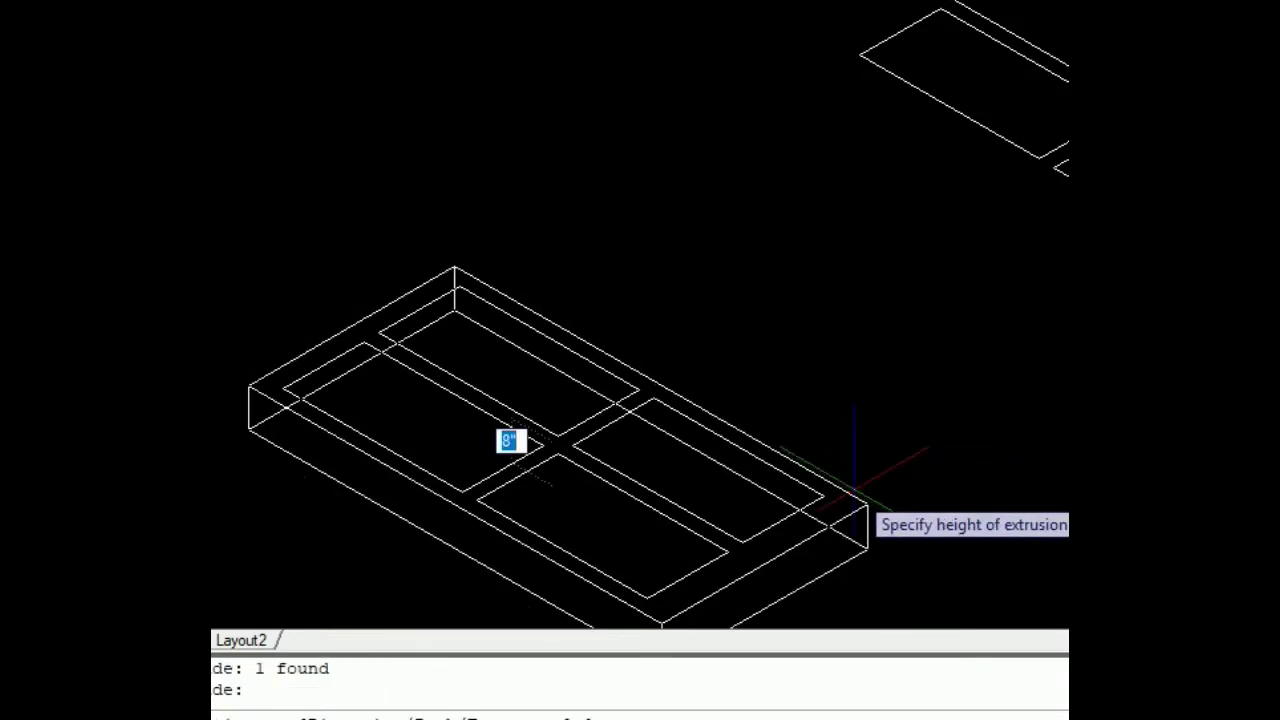
pyautogui.write('2')
pyautogui.press('Return')
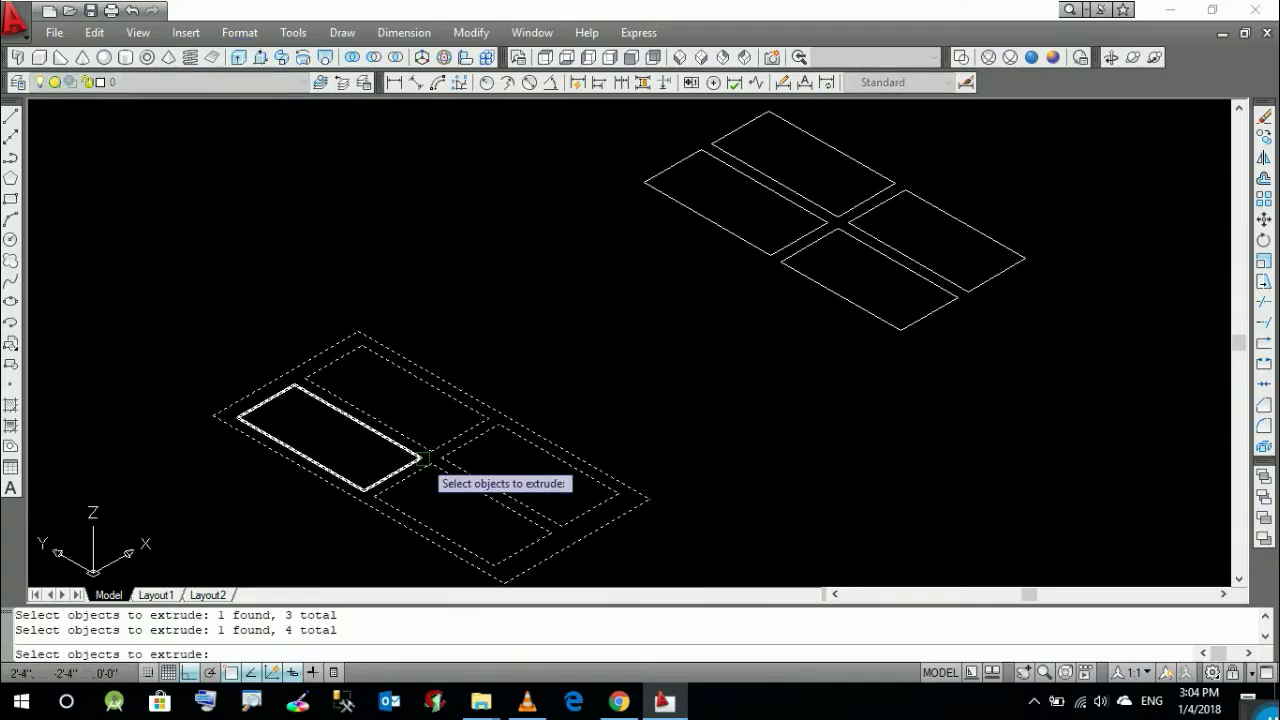
# Switch to the Conceptual visual style and show the Object Properties toolbar
pyautogui.click(1050, 63)
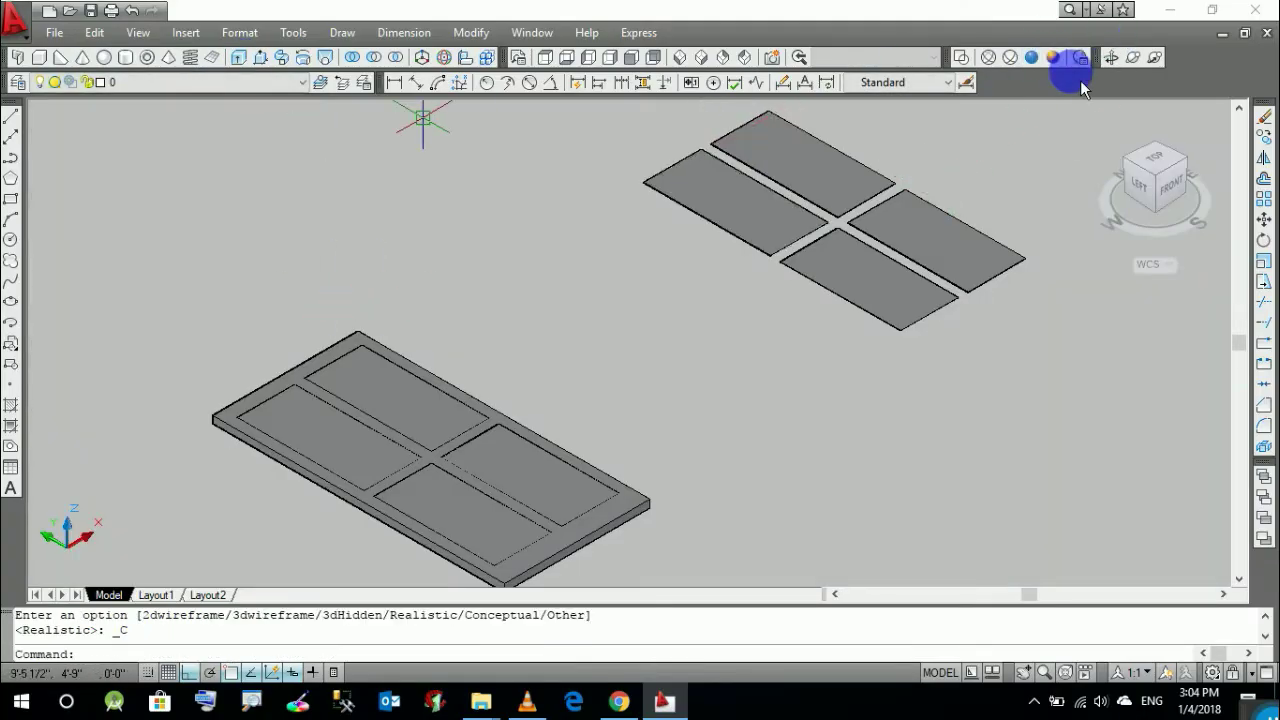
pyautogui.rightClick(1075, 68)
pyautogui.click(935, 443)
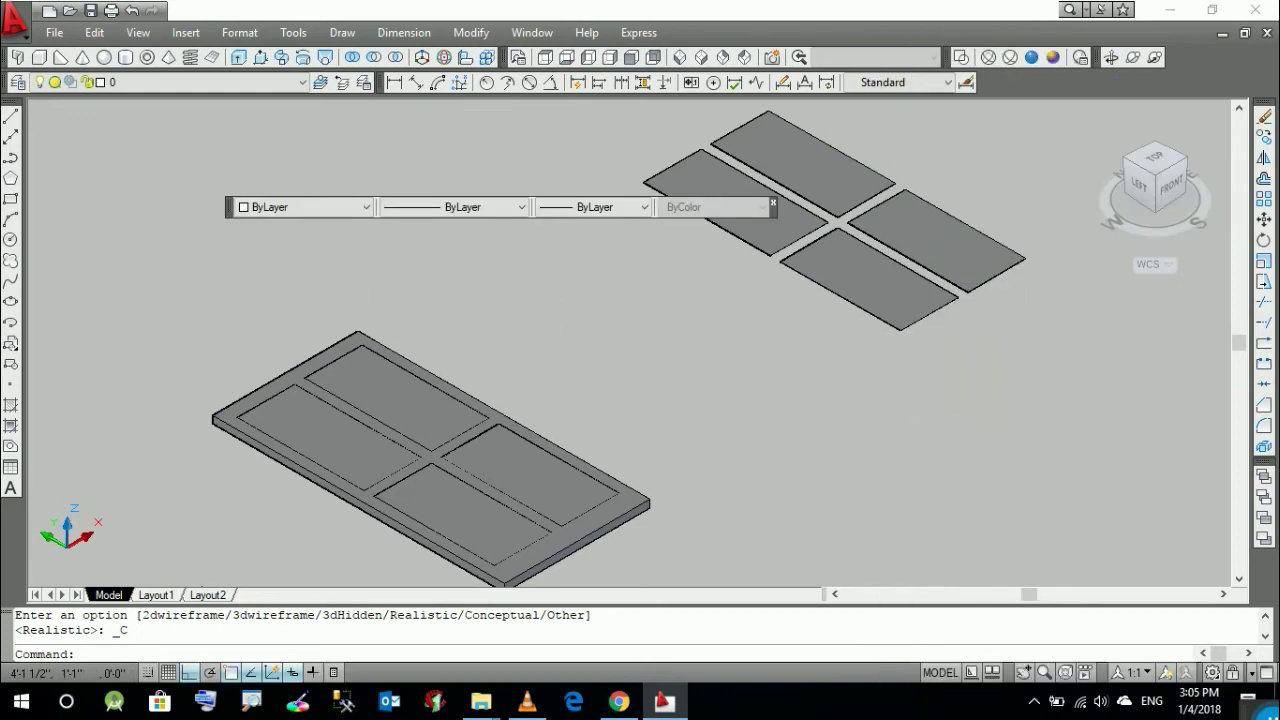
# Give the door frame solid index colour 28, a brown tone
pyautogui.click(430, 380)
pyautogui.click(366, 207)
pyautogui.click(295, 357)
pyautogui.click(500, 240)
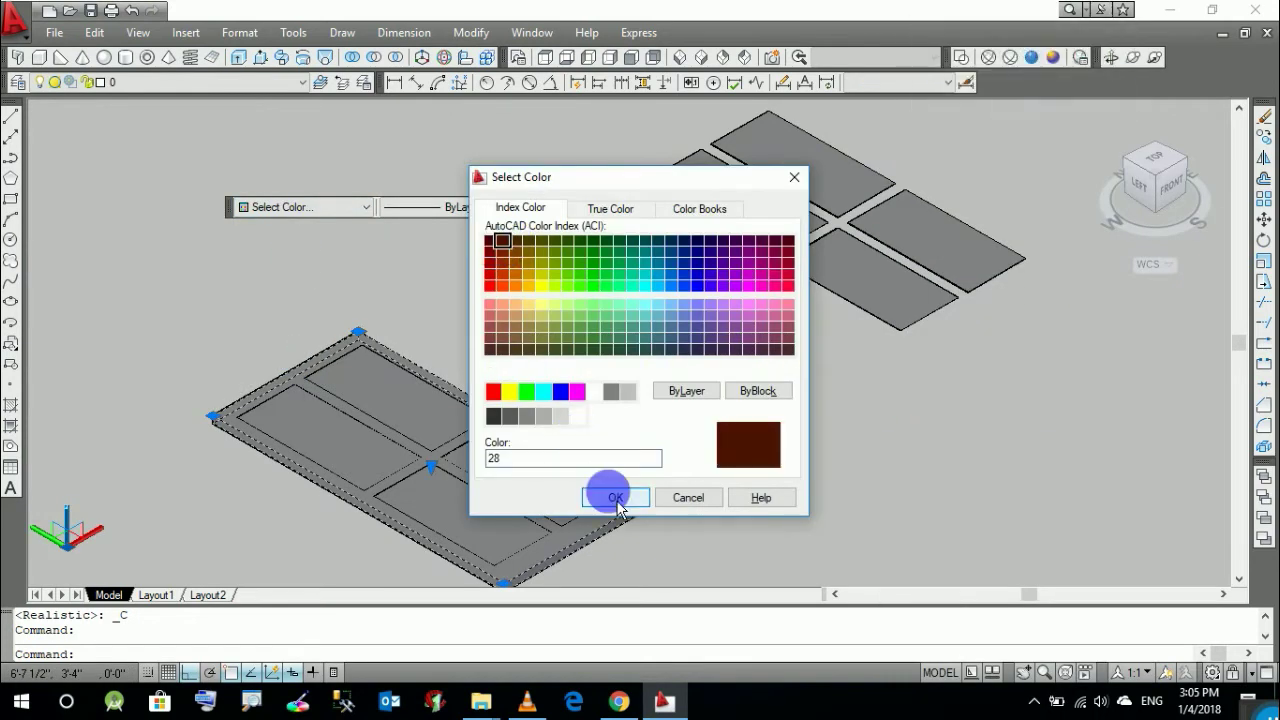
pyautogui.click(615, 497)
pyautogui.press('Escape')
pyautogui.click(1126, 25)
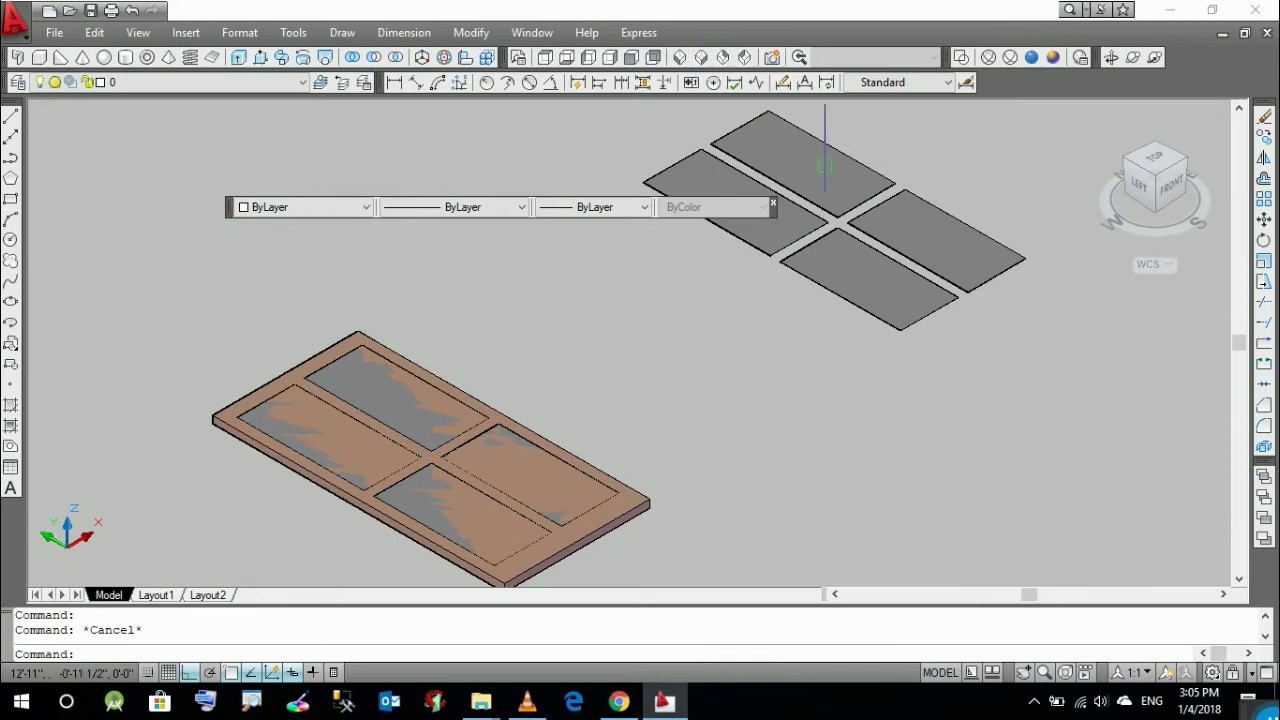
pyautogui.write('3do')
pyautogui.press('Return')
# Show the door from the SW Isometric view in the 2D Wireframe visual style
pyautogui.moveTo(431, 496)
pyautogui.mouseDown()
pyautogui.moveTo(349, 478)
pyautogui.moveTo(334, 571)
pyautogui.mouseUp()
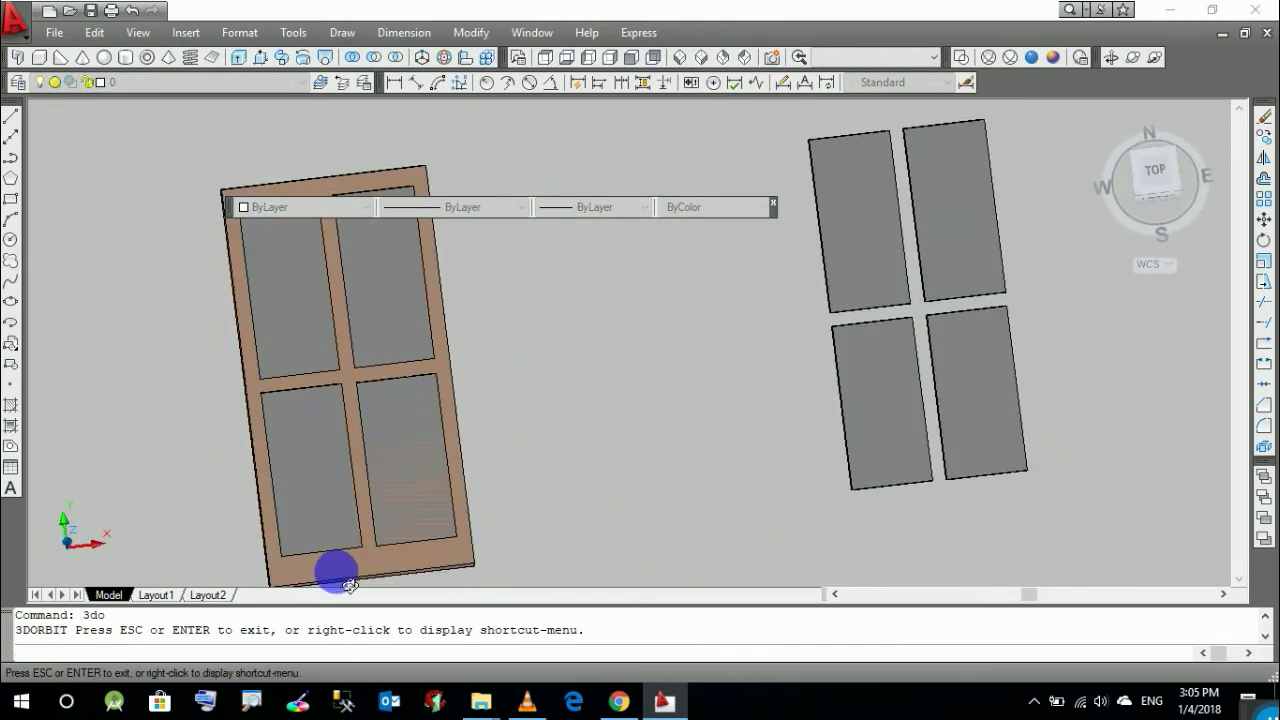
pyautogui.moveTo(283, 429)
pyautogui.mouseDown()
pyautogui.moveTo(361, 346)
pyautogui.moveTo(349, 297)
pyautogui.moveTo(246, 494)
pyautogui.moveTo(283, 384)
pyautogui.moveTo(274, 286)
pyautogui.moveTo(343, 453)
pyautogui.moveTo(351, 534)
pyautogui.mouseUp()
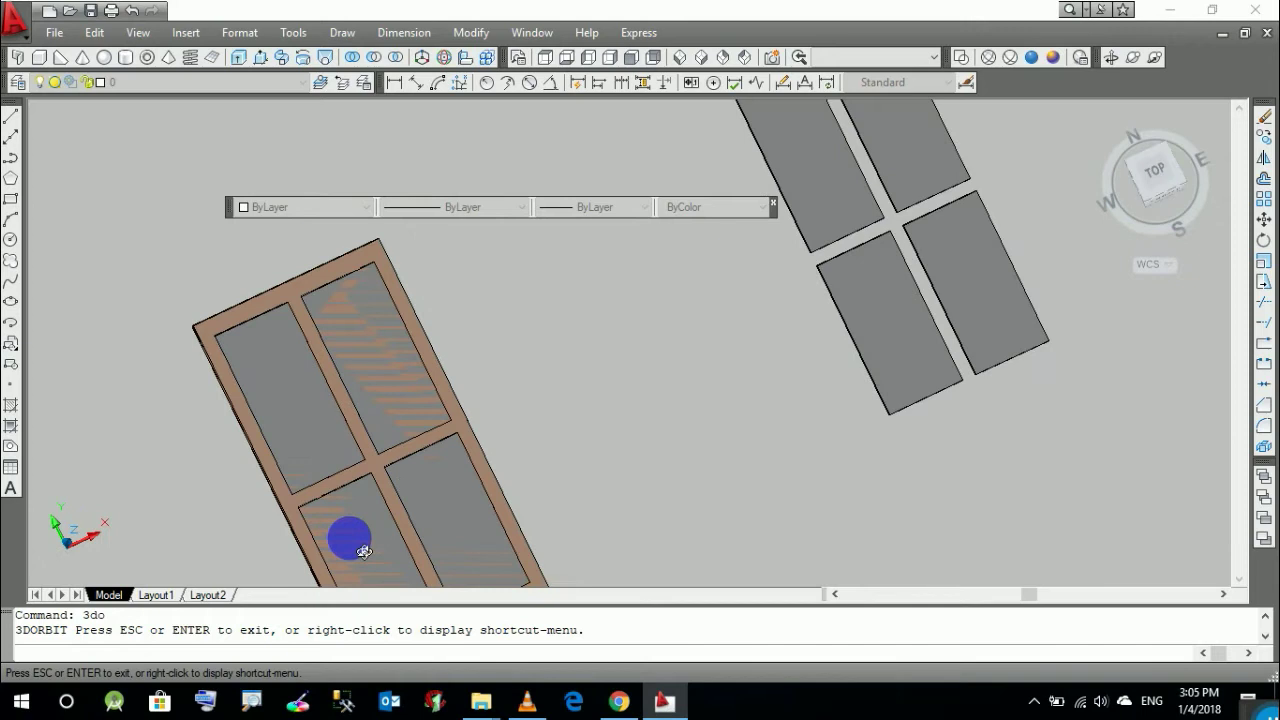
pyautogui.moveTo(300, 471); pyautogui.dragTo(278, 416)
pyautogui.press('Escape')
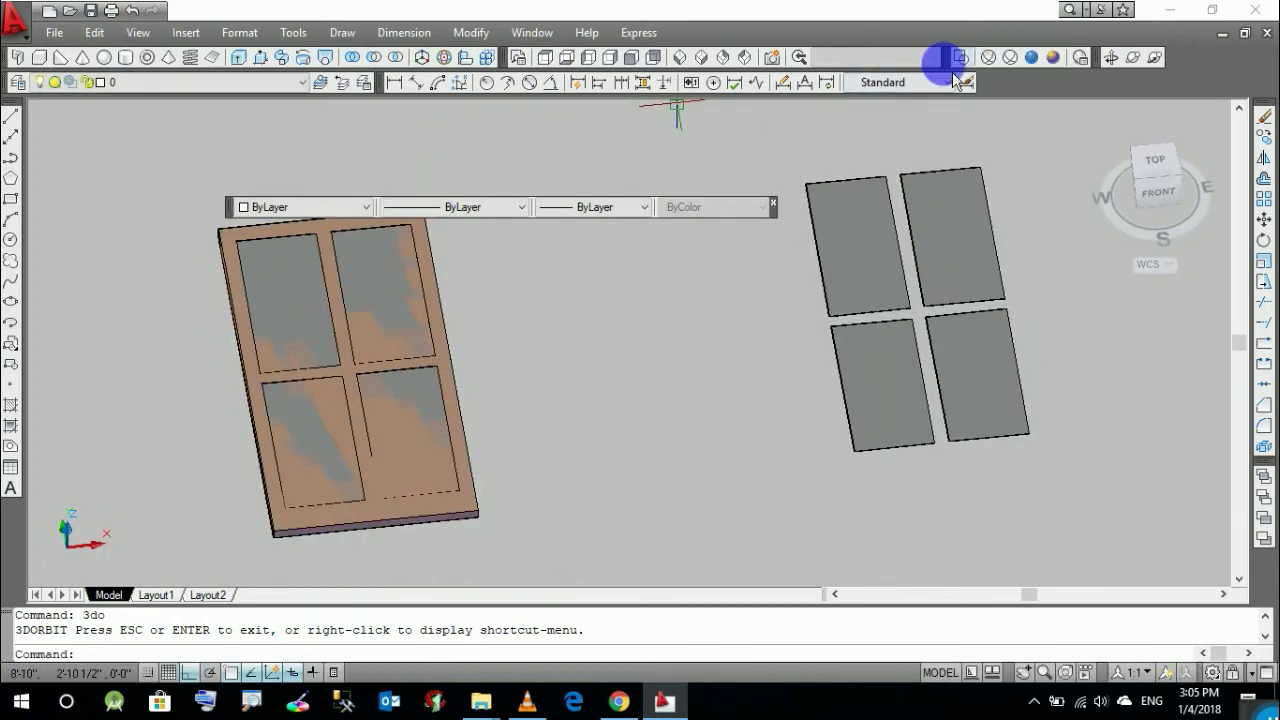
pyautogui.click(679, 57)
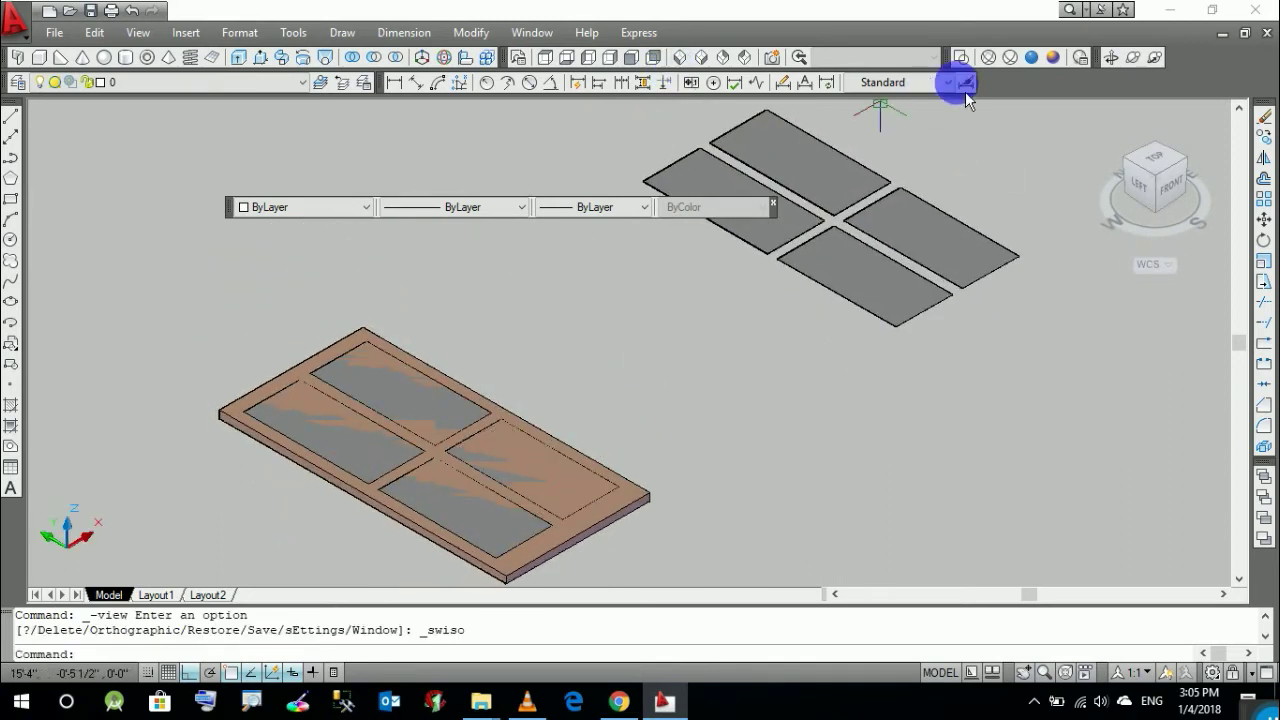
pyautogui.click(962, 58)
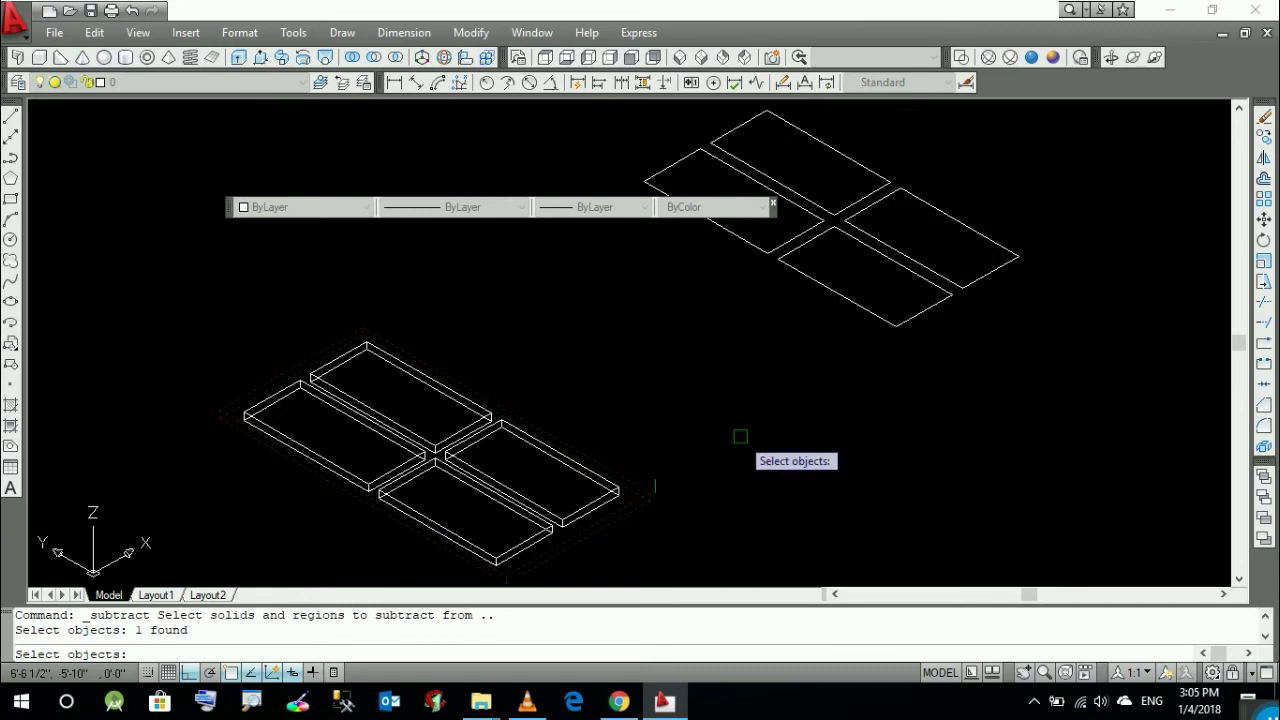
# Subtract the panel boxes from the brown door slab and switch to Conceptual shading
pyautogui.press('Return')
pyautogui.click(611, 495)
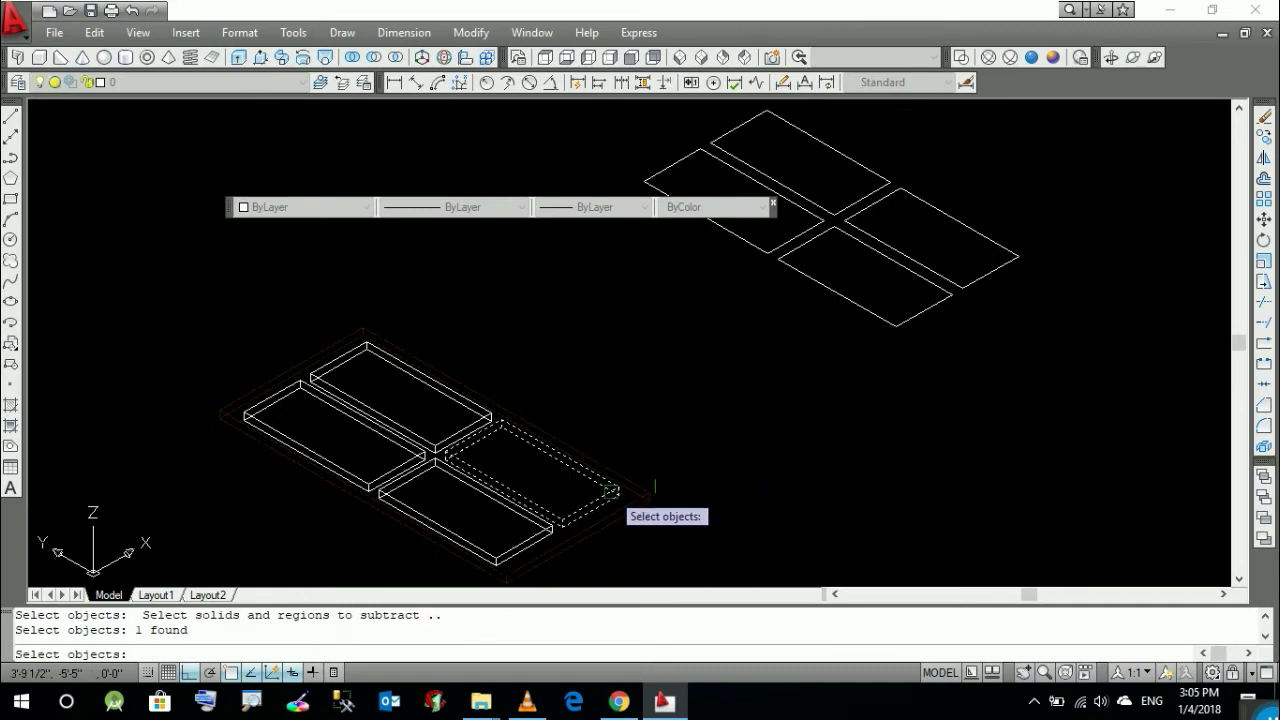
pyautogui.click(436, 440)
pyautogui.click(416, 446)
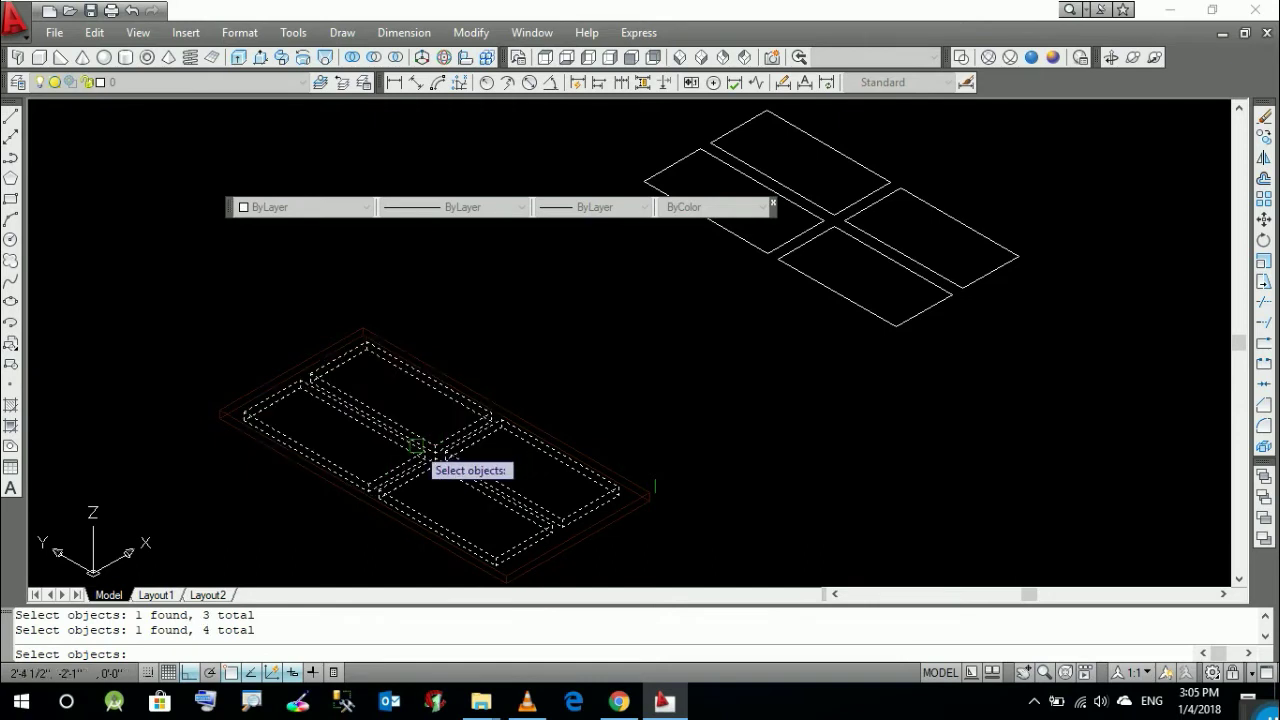
pyautogui.press('Return')
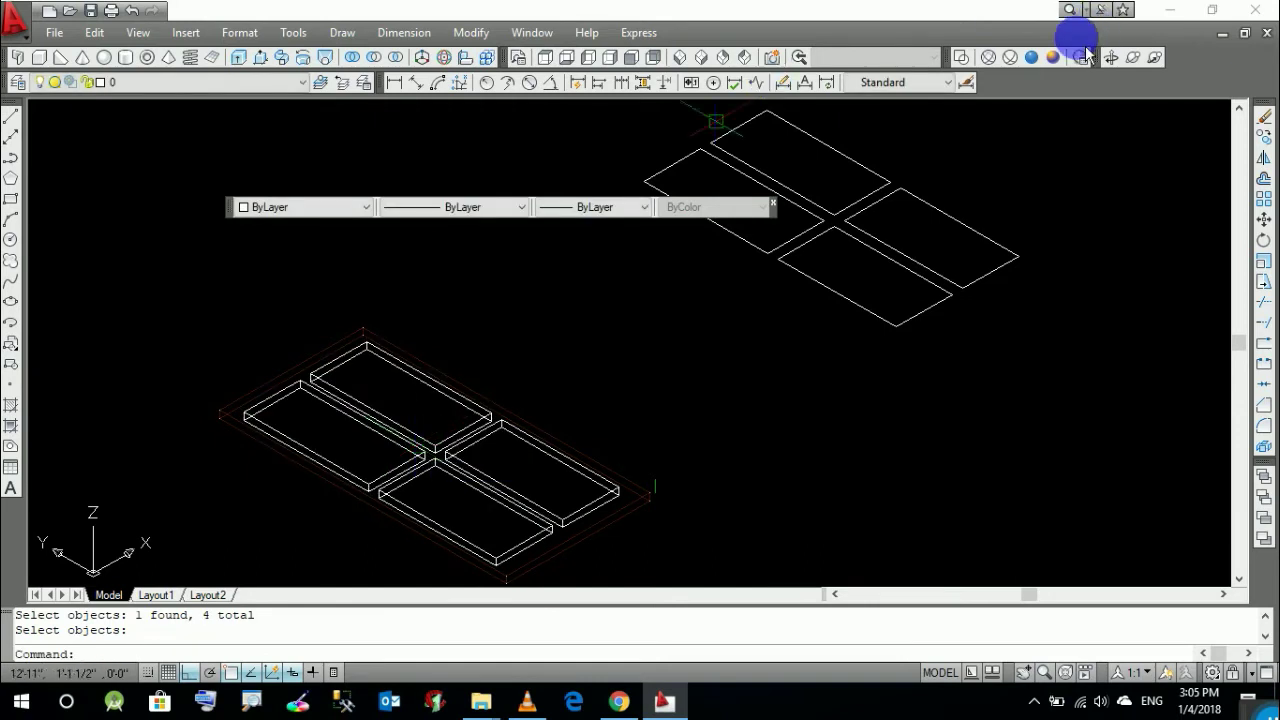
pyautogui.click(1070, 62)
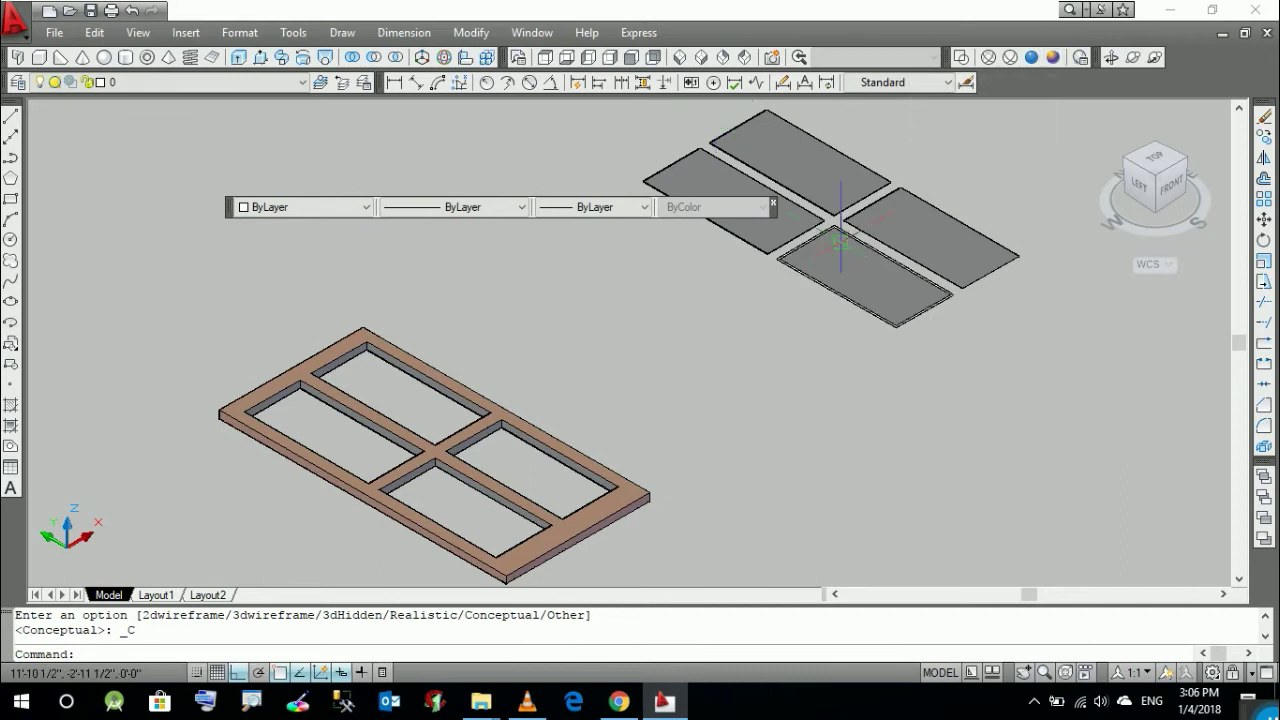
# Dock the floating Properties toolbar under the top toolbars and settle on the SW Isometric view
pyautogui.moveTo(230, 207); pyautogui.dragTo(263, 68)
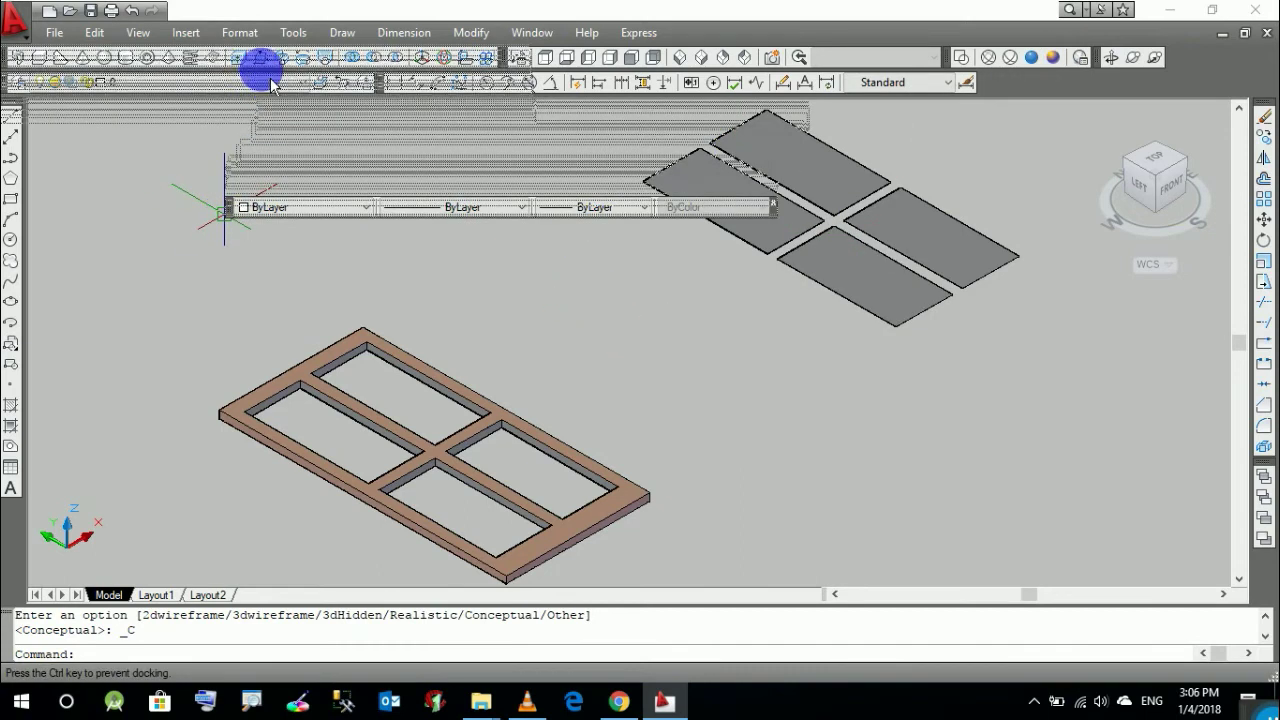
pyautogui.click(722, 57)
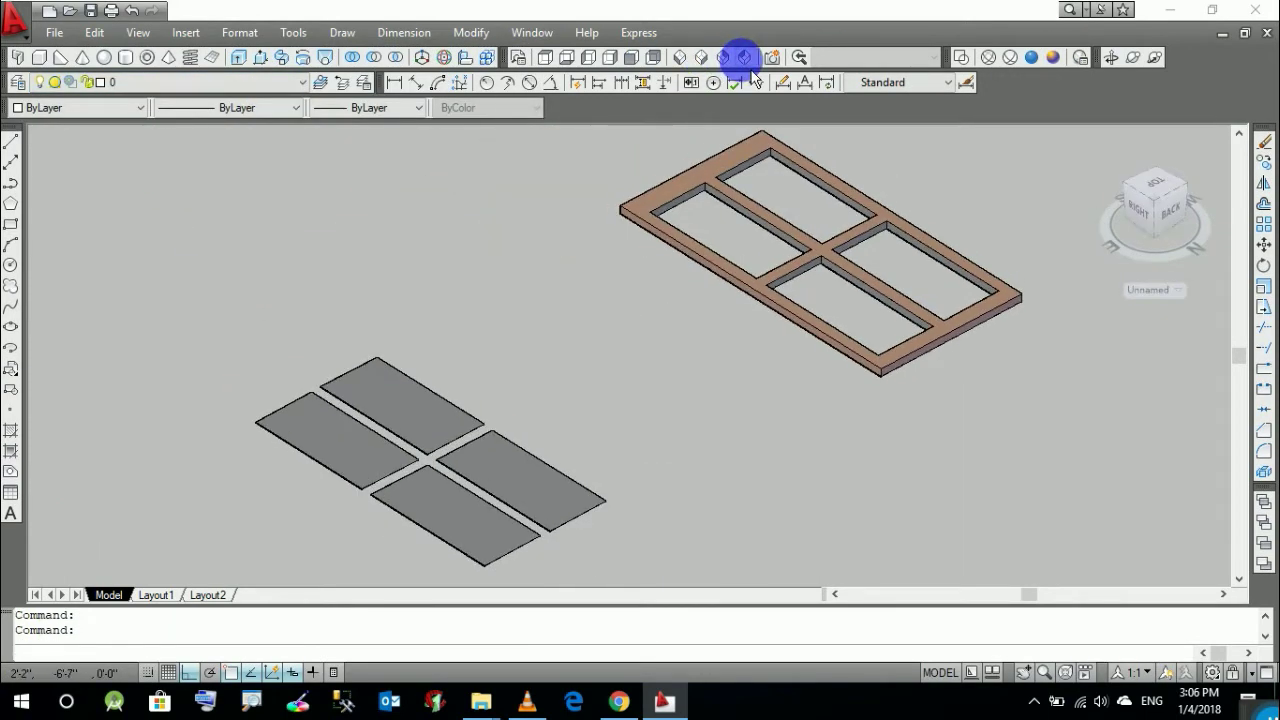
pyautogui.click(679, 57)
pyautogui.click(680, 58)
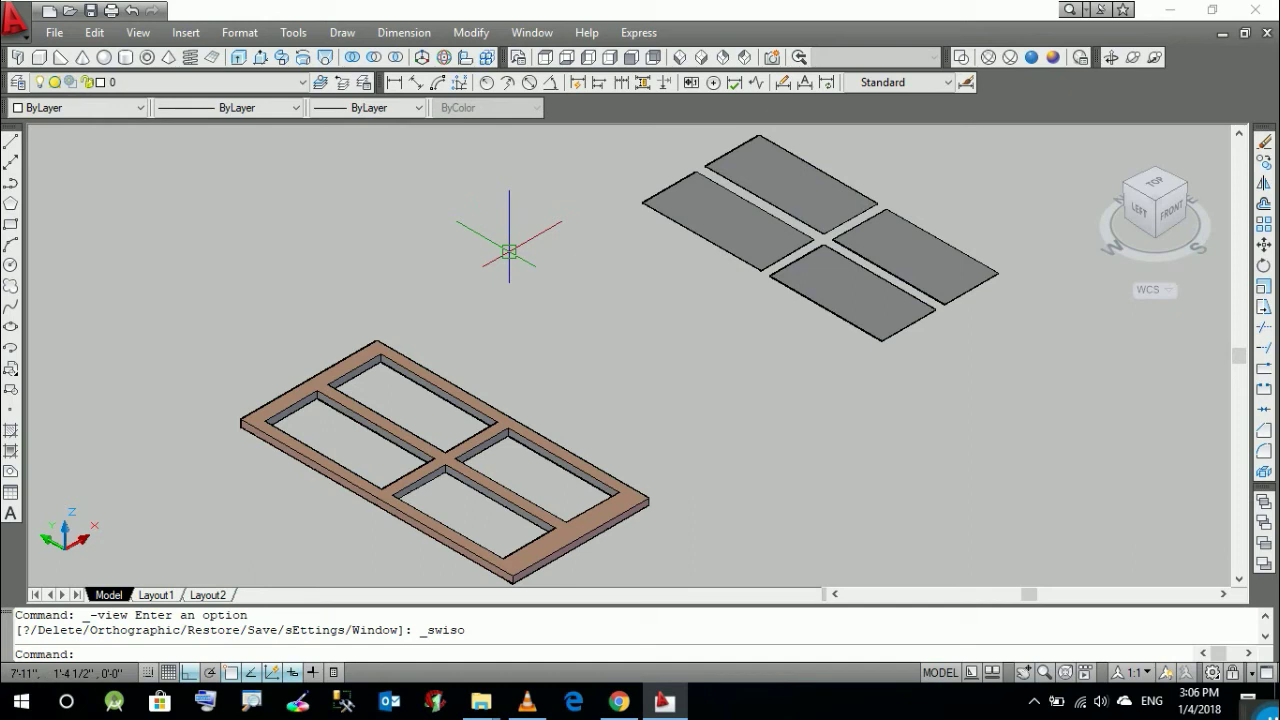
# Extrude the four flat panels with the default height, then undo that attempt
pyautogui.click(242, 58)
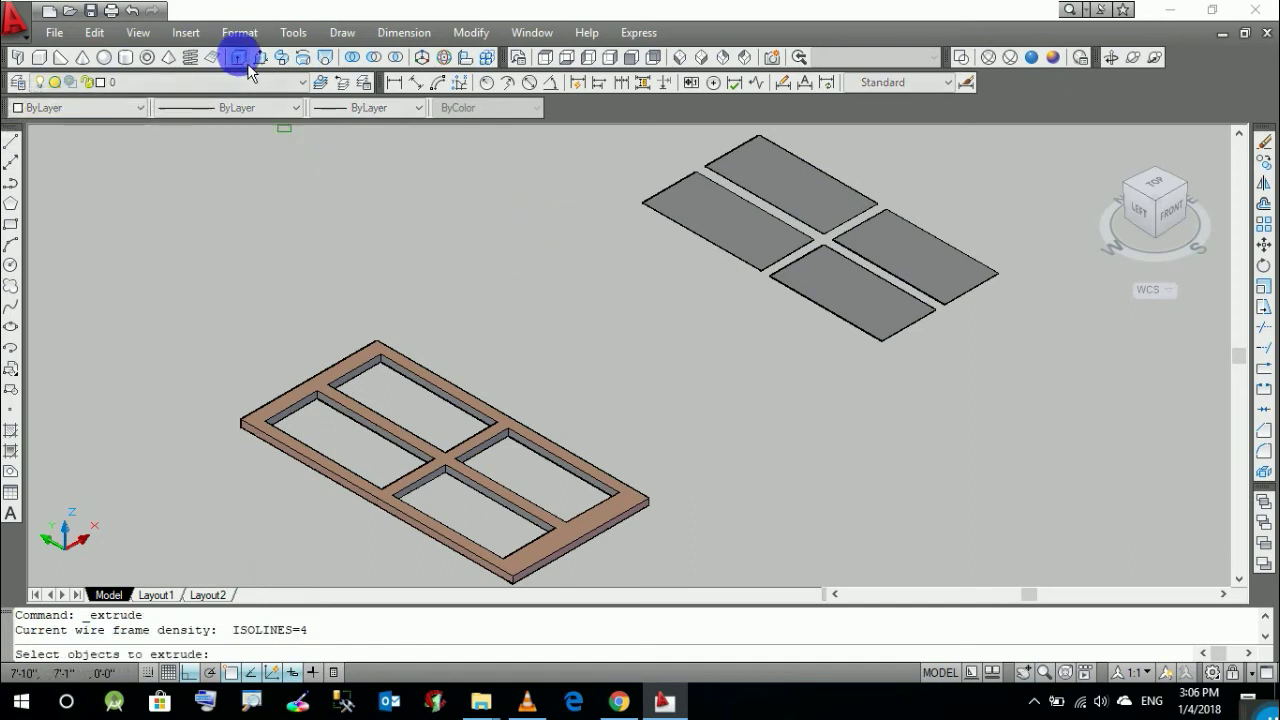
pyautogui.click(832, 222)
pyautogui.click(905, 222)
pyautogui.click(872, 298)
pyautogui.click(785, 252)
pyautogui.press('Return')
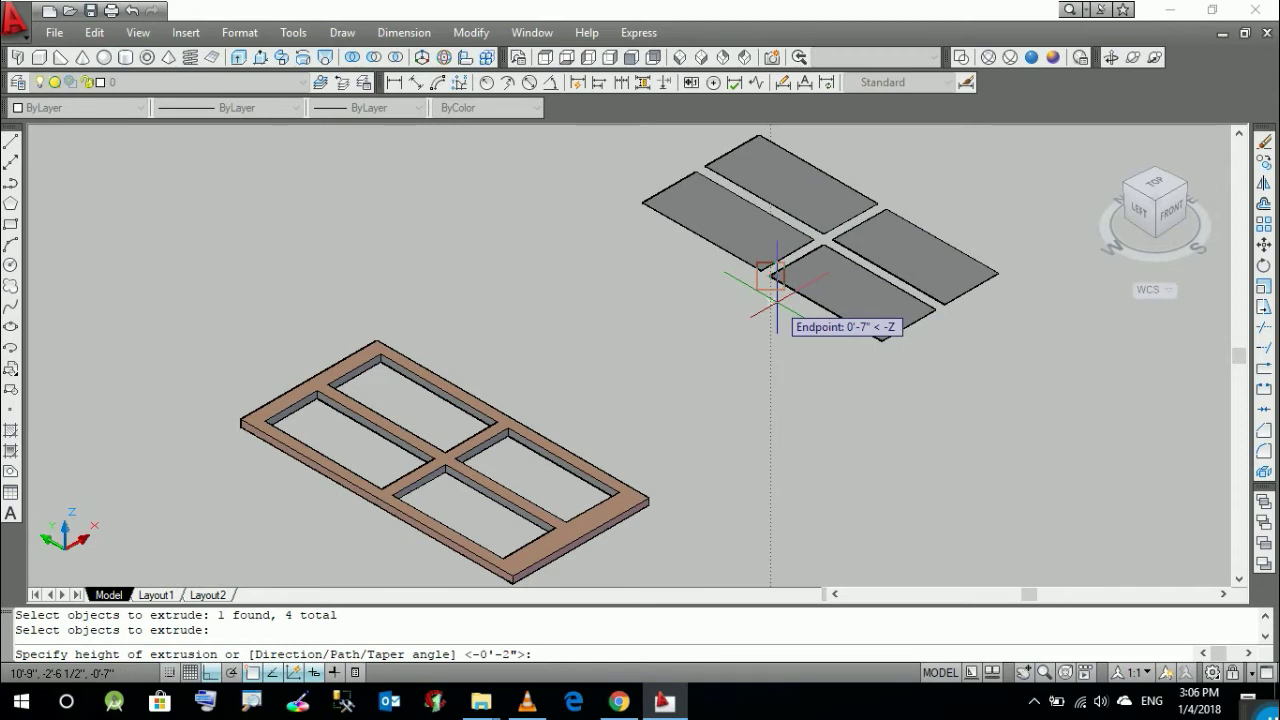
pyautogui.click(860, 322)
pyautogui.hotkey('ctrl', 'z')
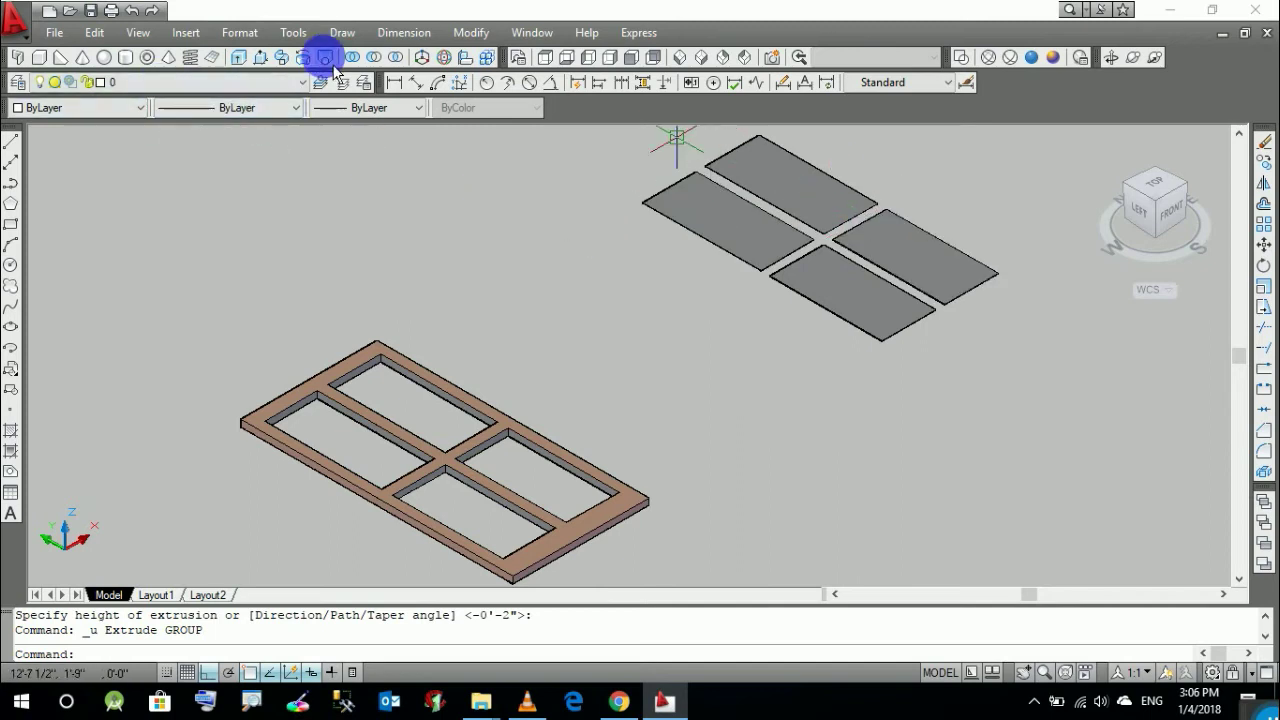
# Extrude the panels again to a height of 1 and switch to 2D Wireframe
pyautogui.click(240, 58)
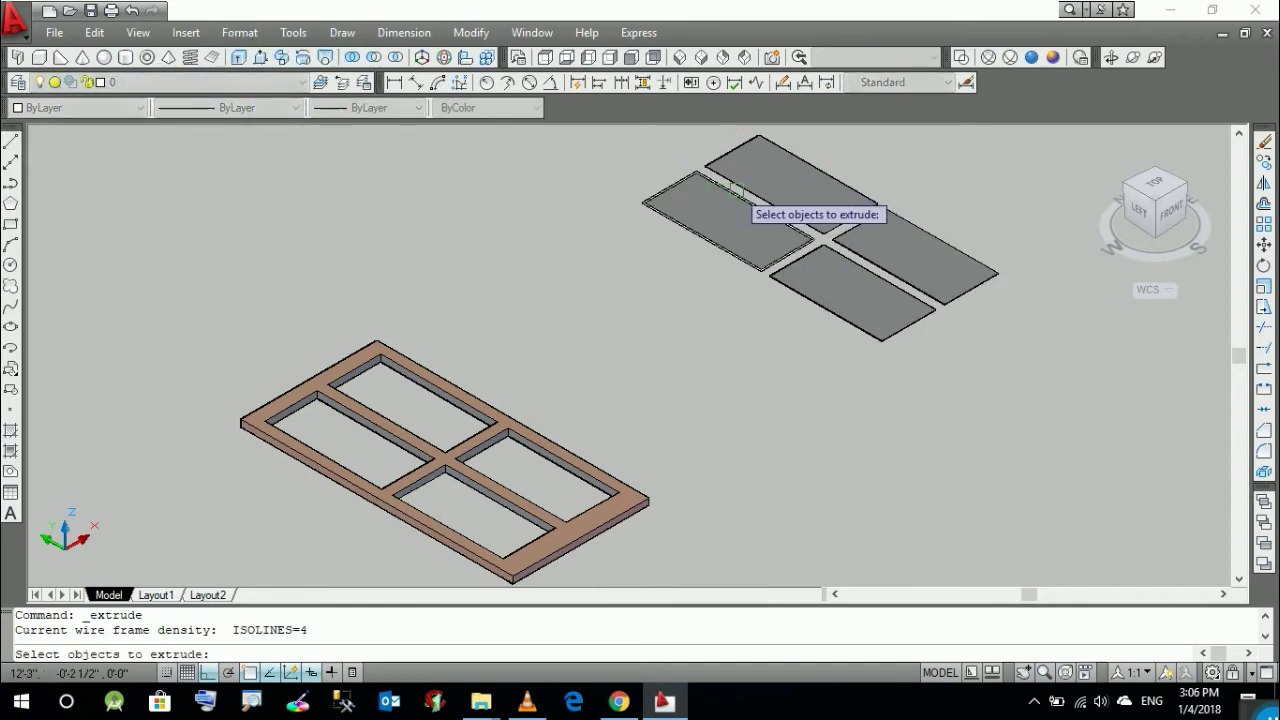
pyautogui.click(744, 190)
pyautogui.click(746, 197)
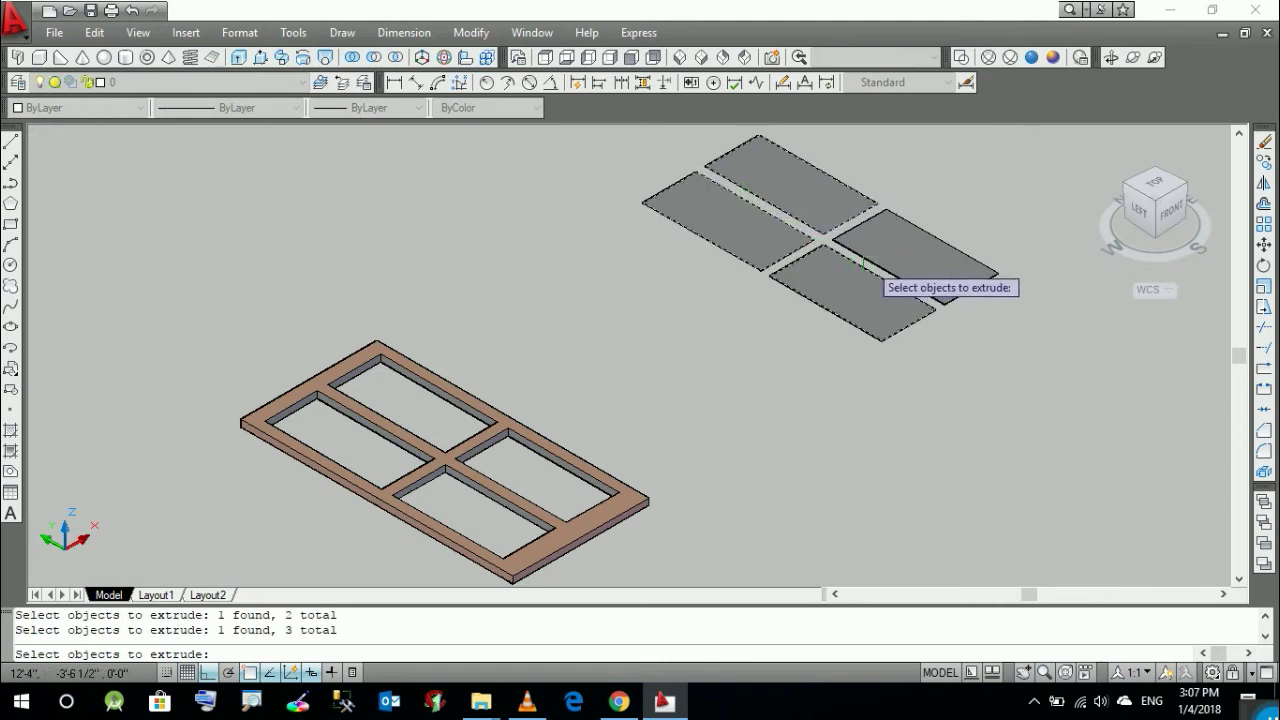
pyautogui.press('Return')
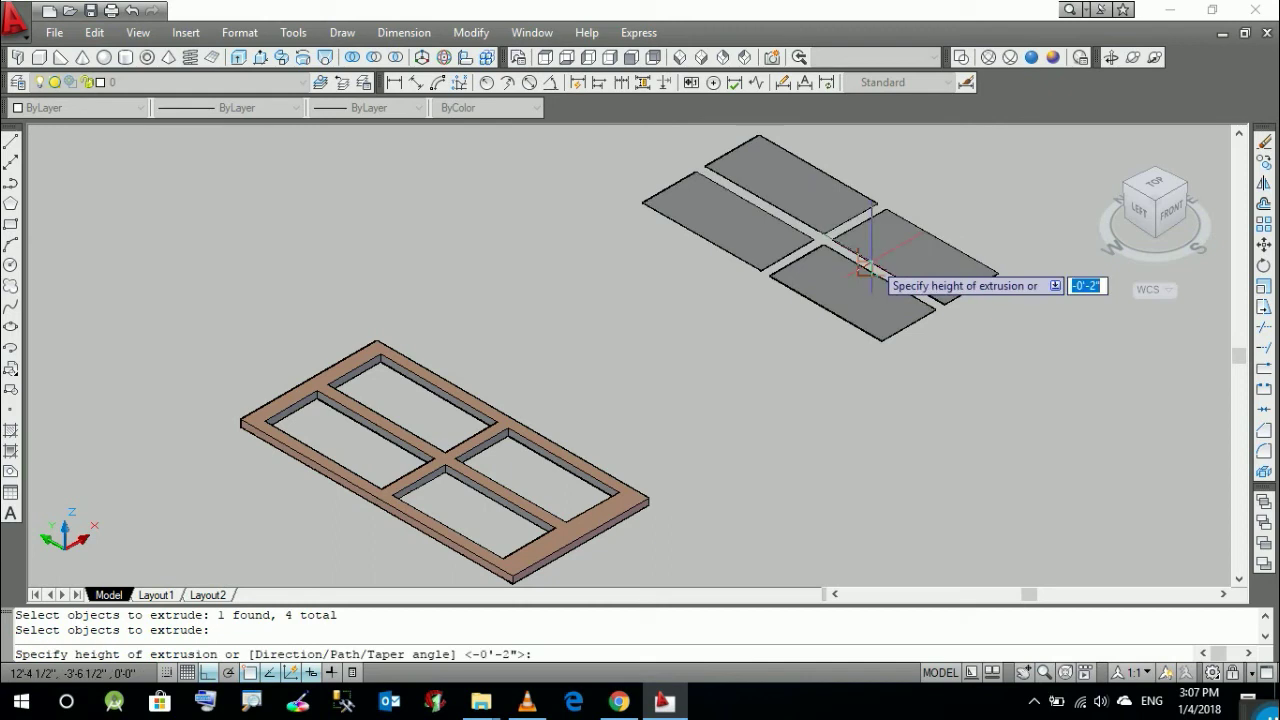
pyautogui.write('1')
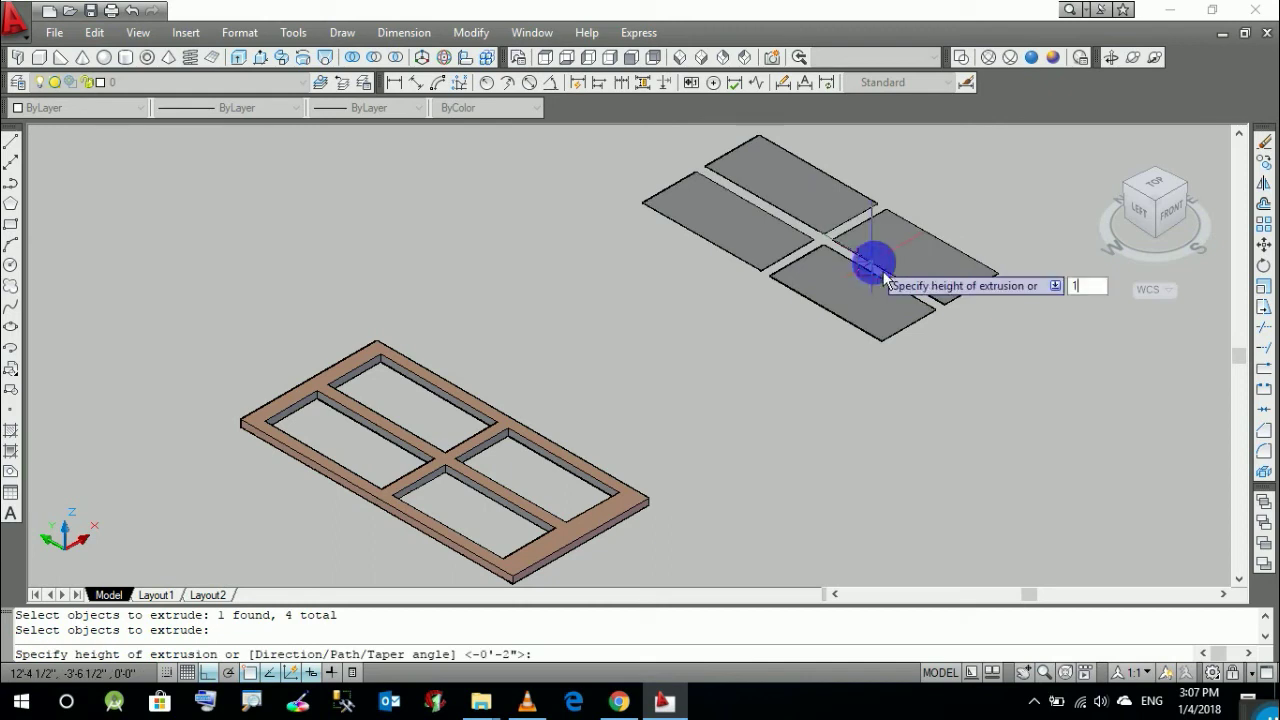
pyautogui.press('Return')
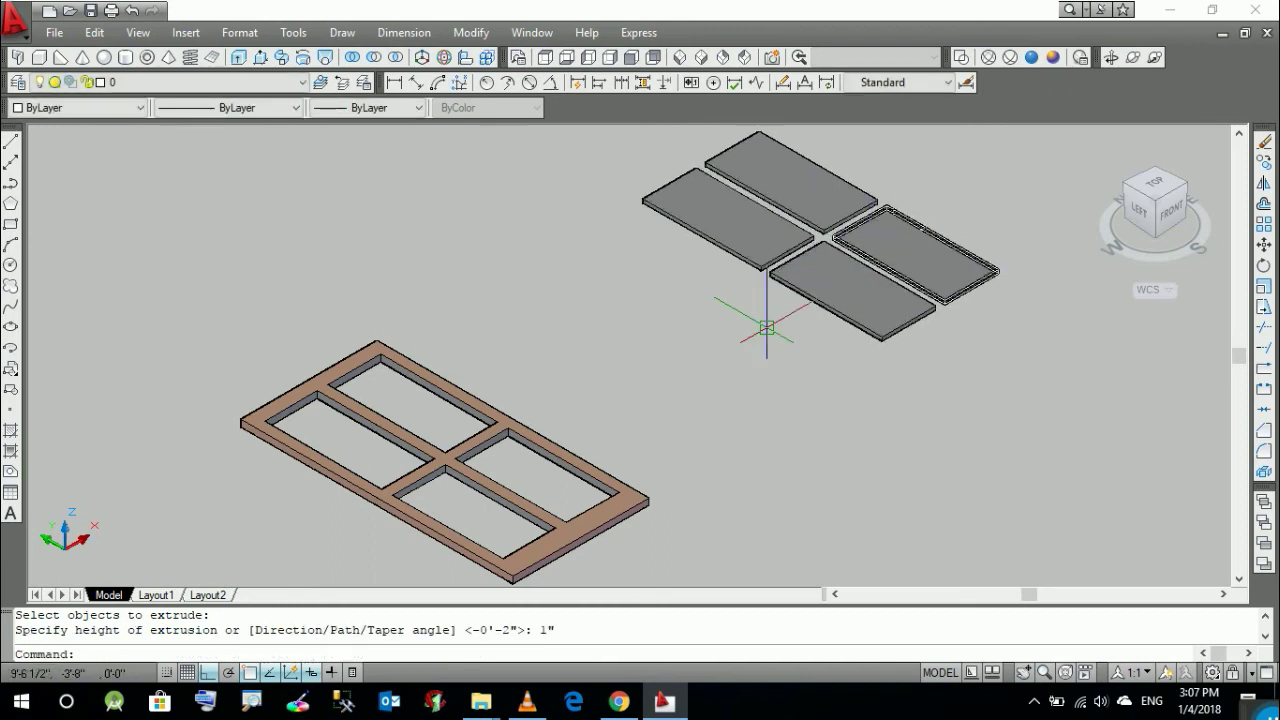
pyautogui.click(966, 80)
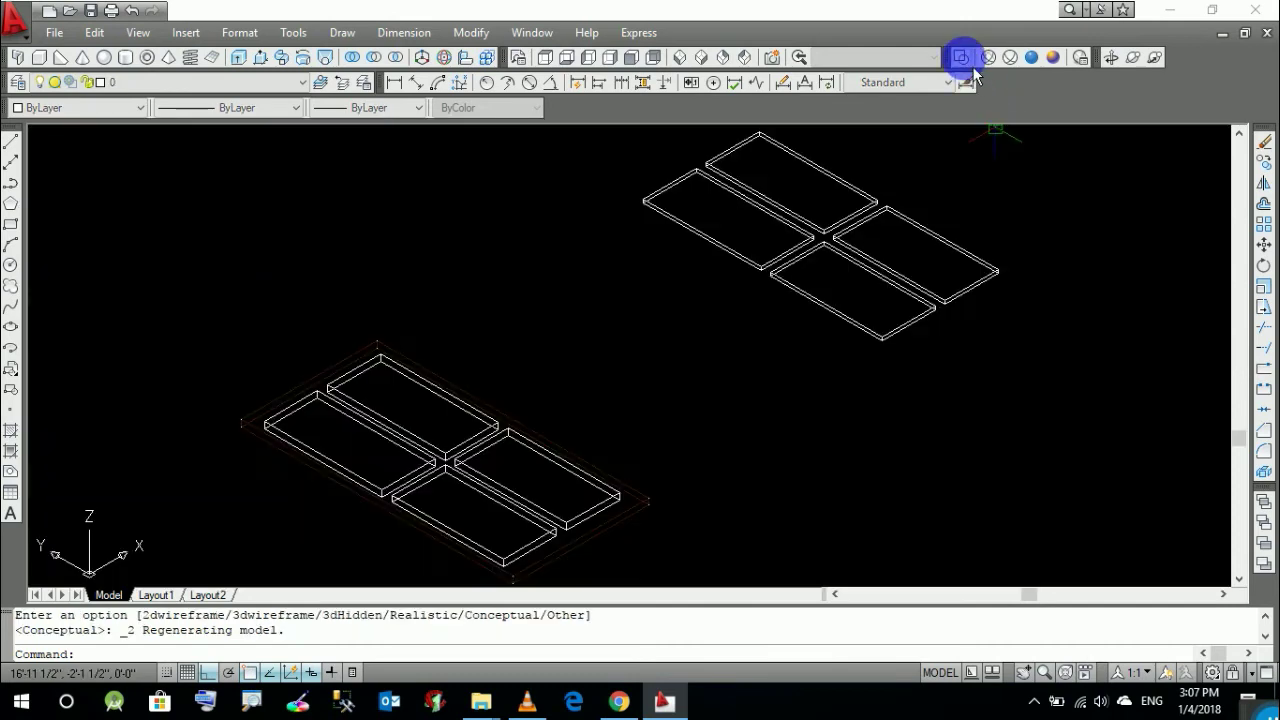
# Window-select the four panel slabs and set their colour to index 14 from Select Color
pyautogui.click(929, 167)
pyautogui.click(782, 301)
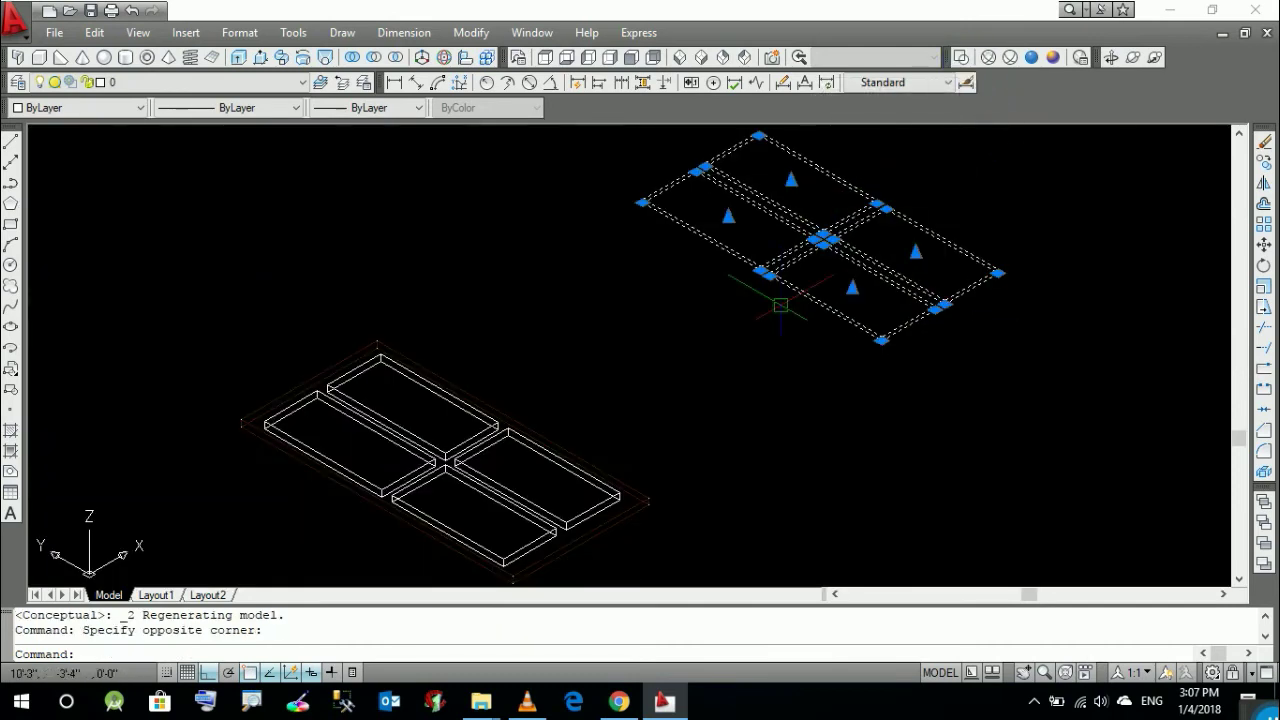
pyautogui.click(130, 108)
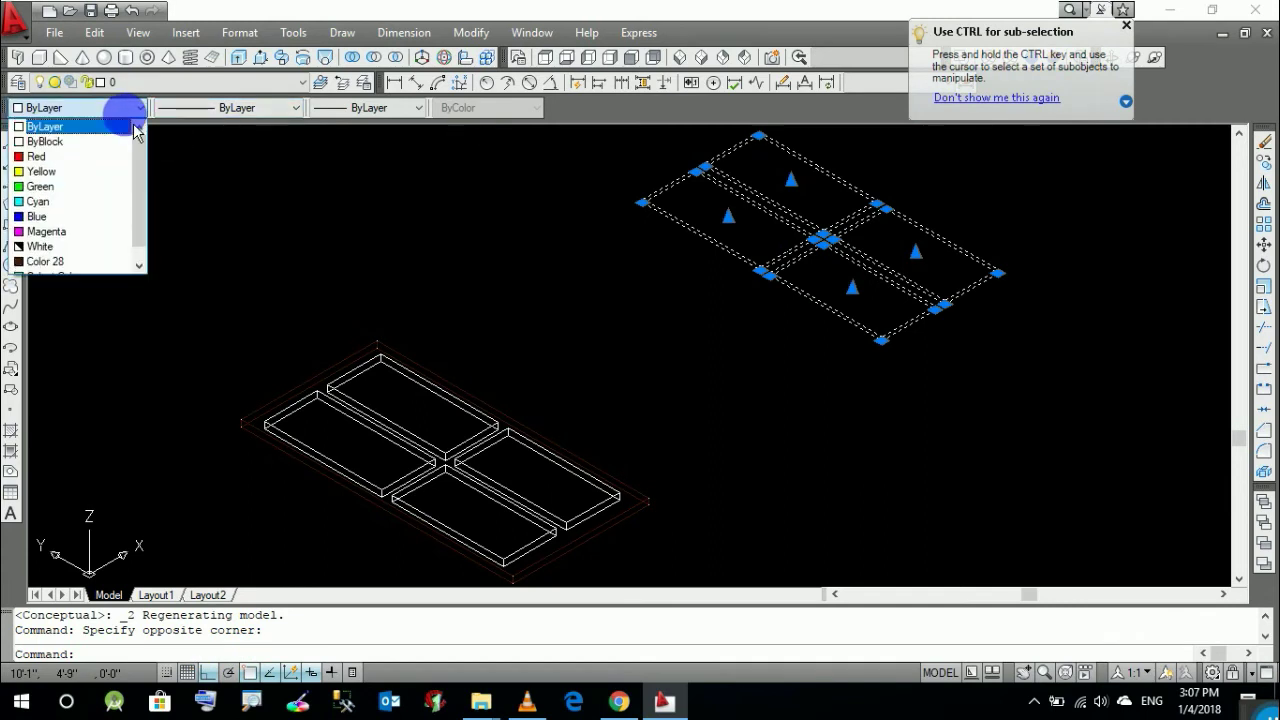
pyautogui.click(60, 261)
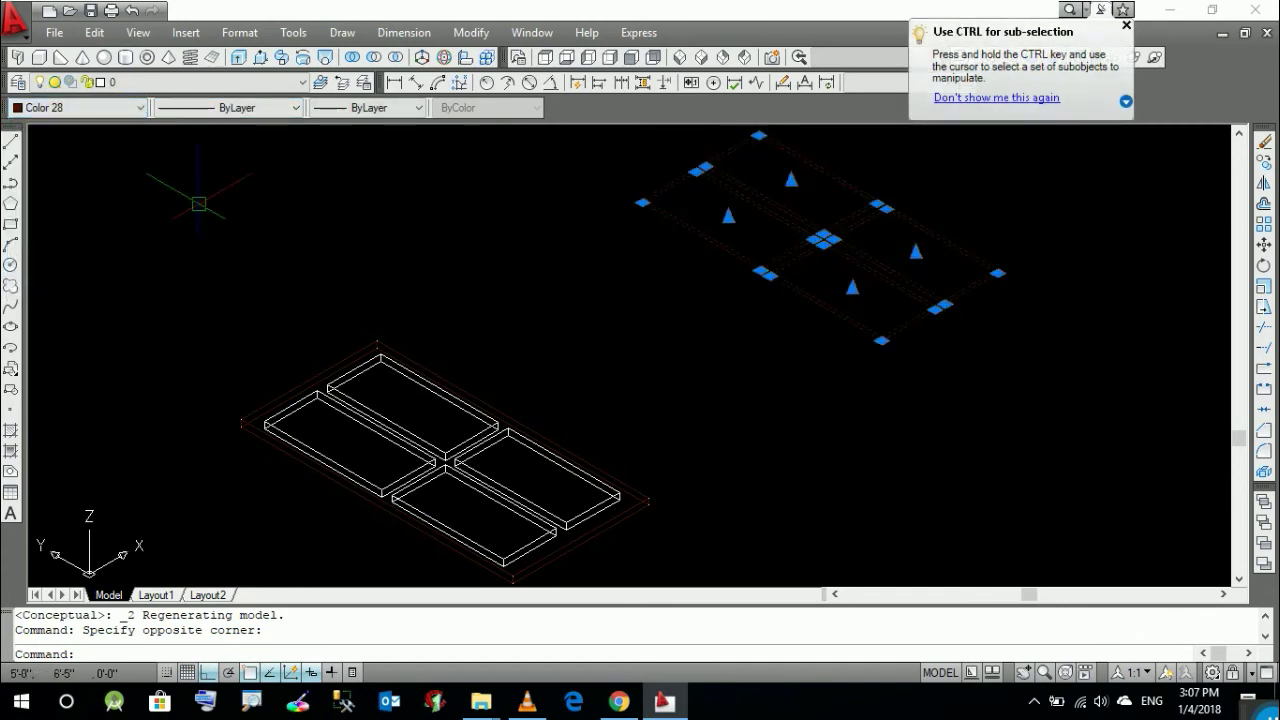
pyautogui.click(140, 108)
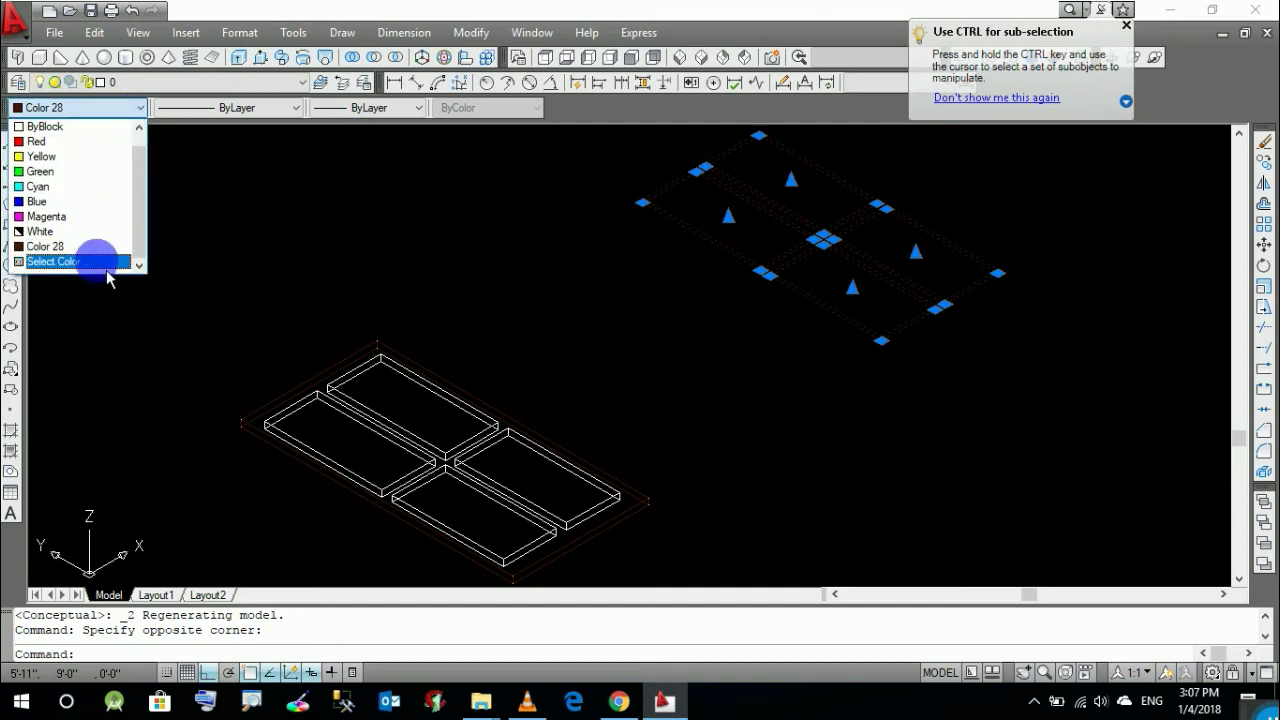
pyautogui.click(100, 260)
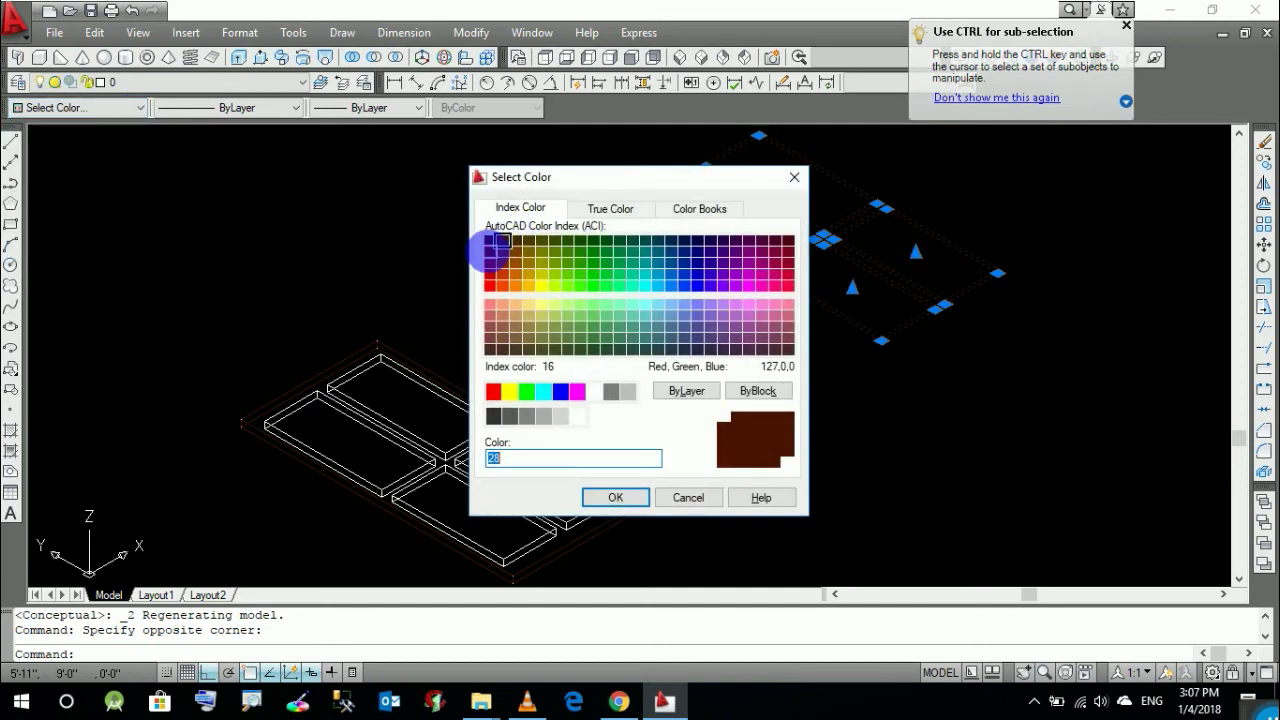
pyautogui.click(490, 262)
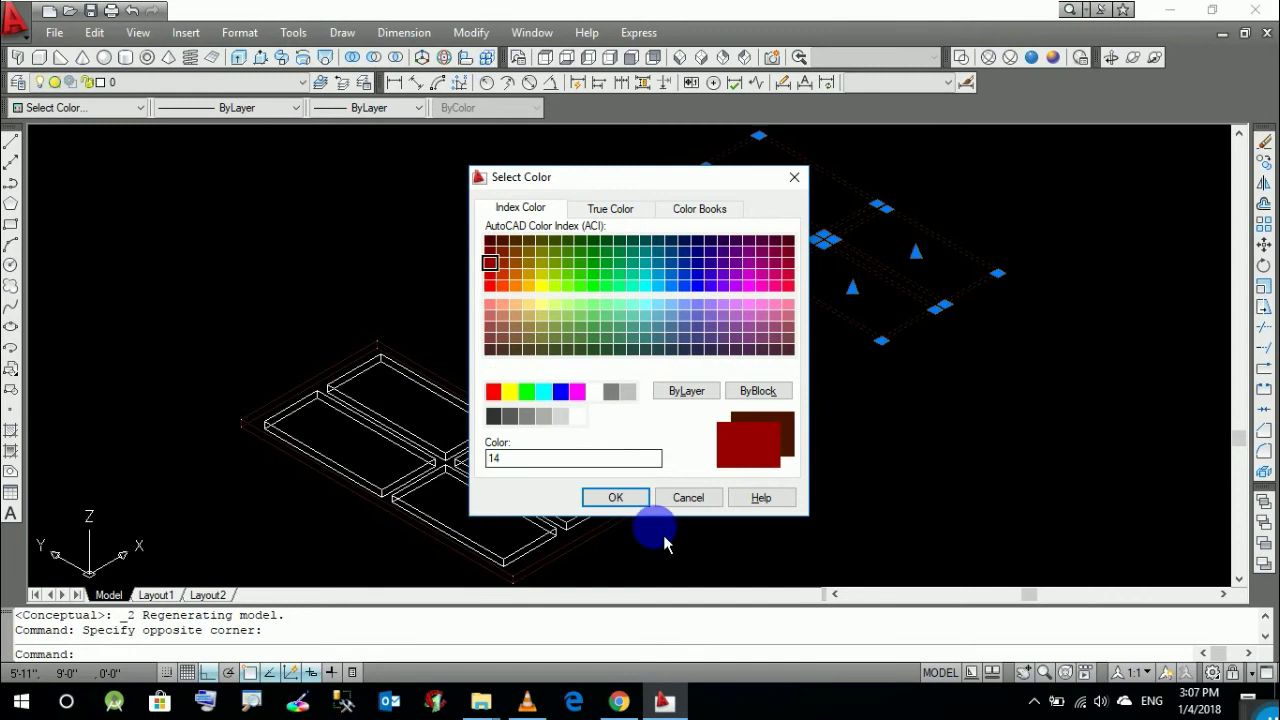
pyautogui.click(616, 497)
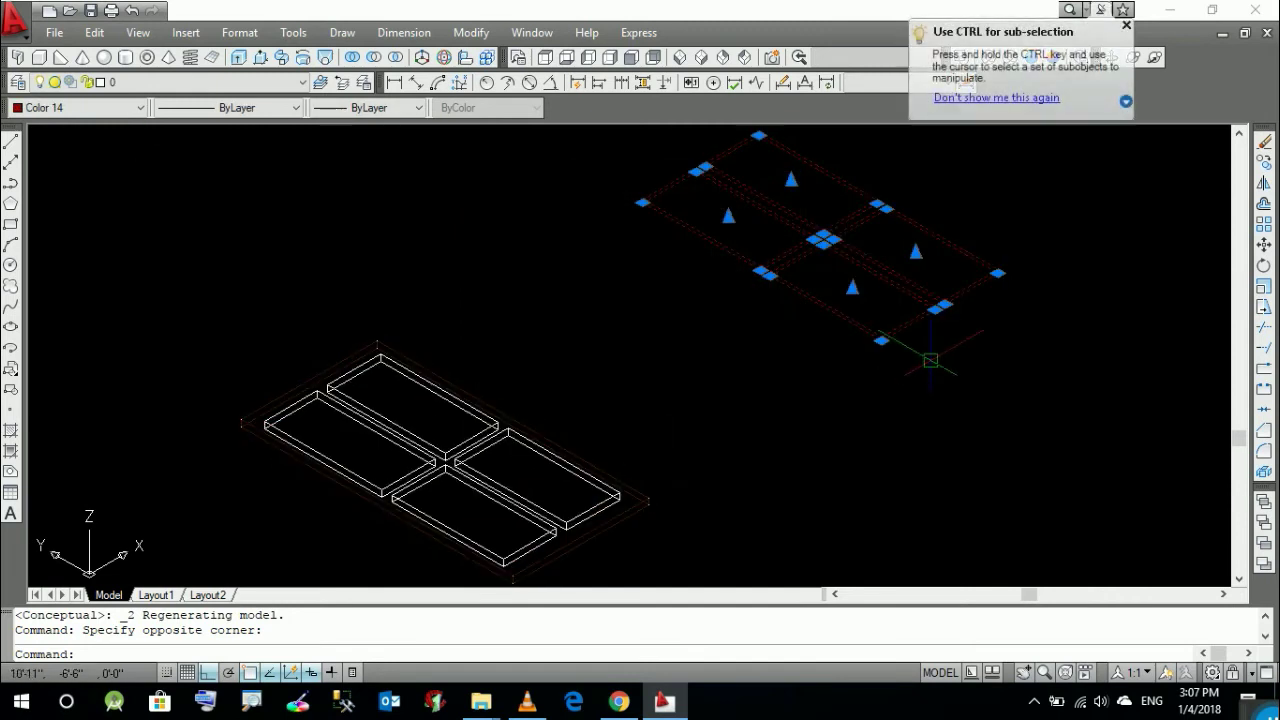
pyautogui.click(1127, 26)
pyautogui.press('Escape')
# Select the four red panel slabs, start a move, then cancel it
pyautogui.click(760, 328)
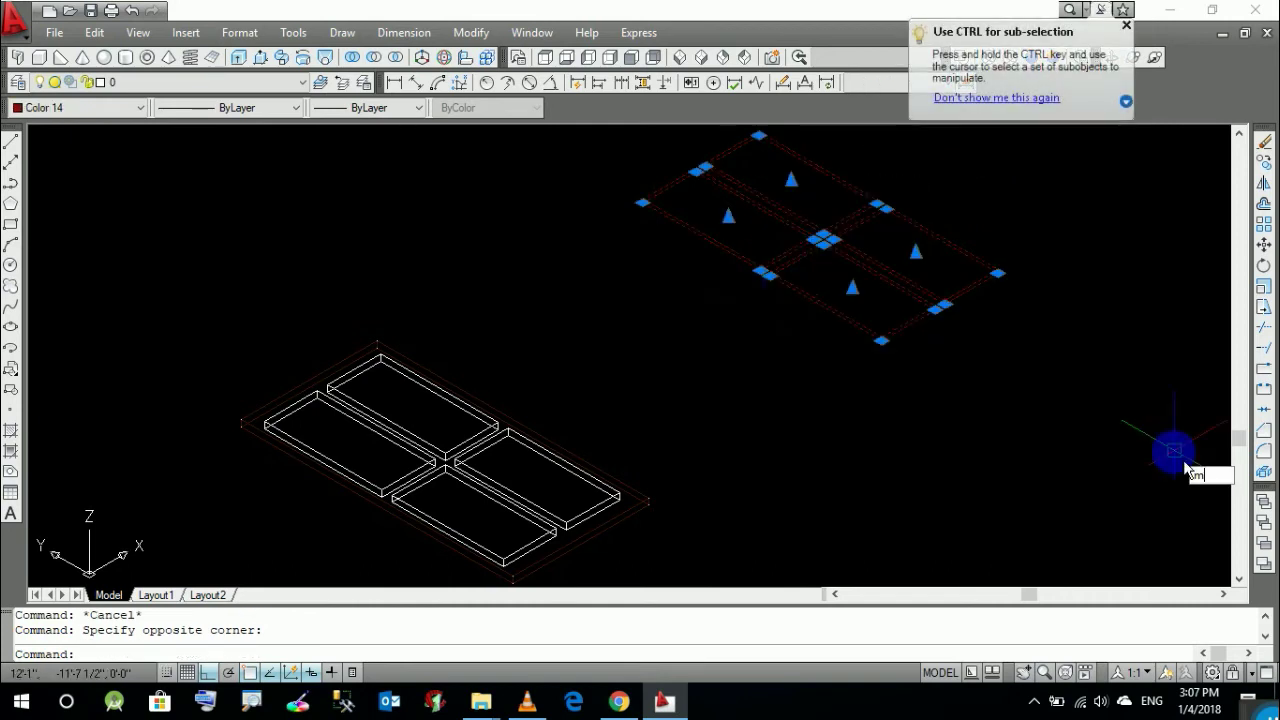
pyautogui.press('Return')
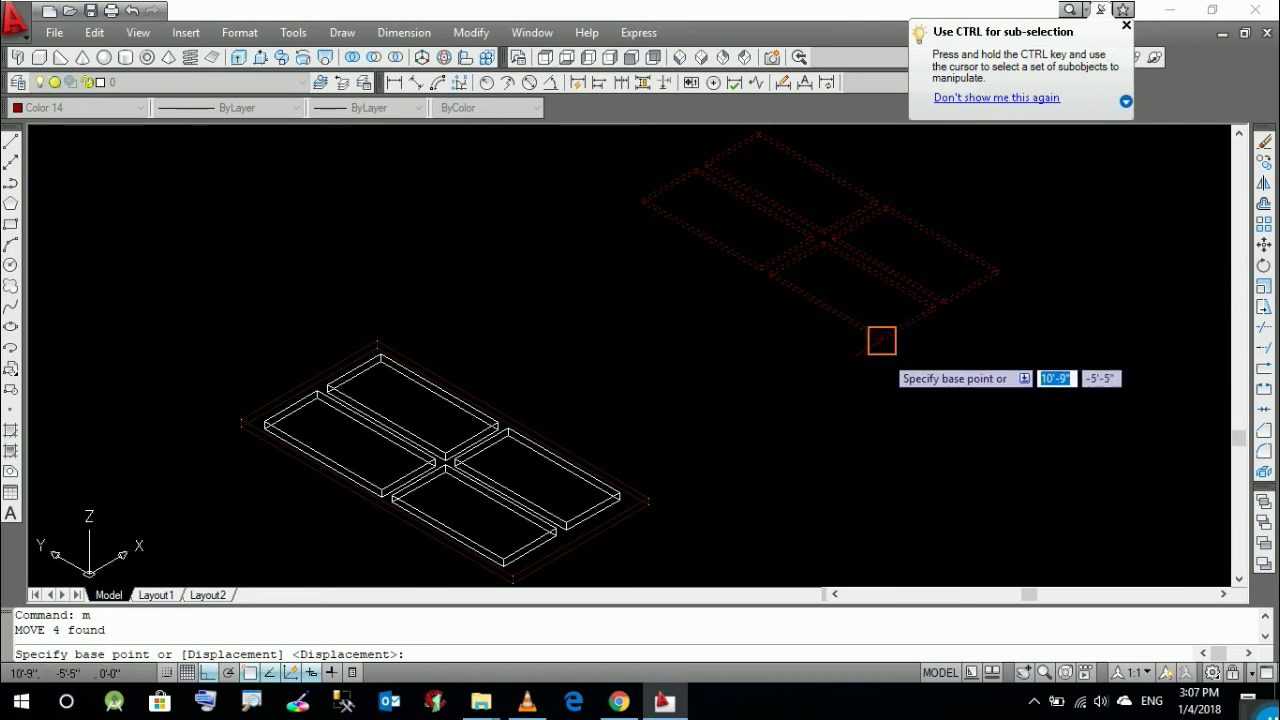
pyautogui.click(881, 341)
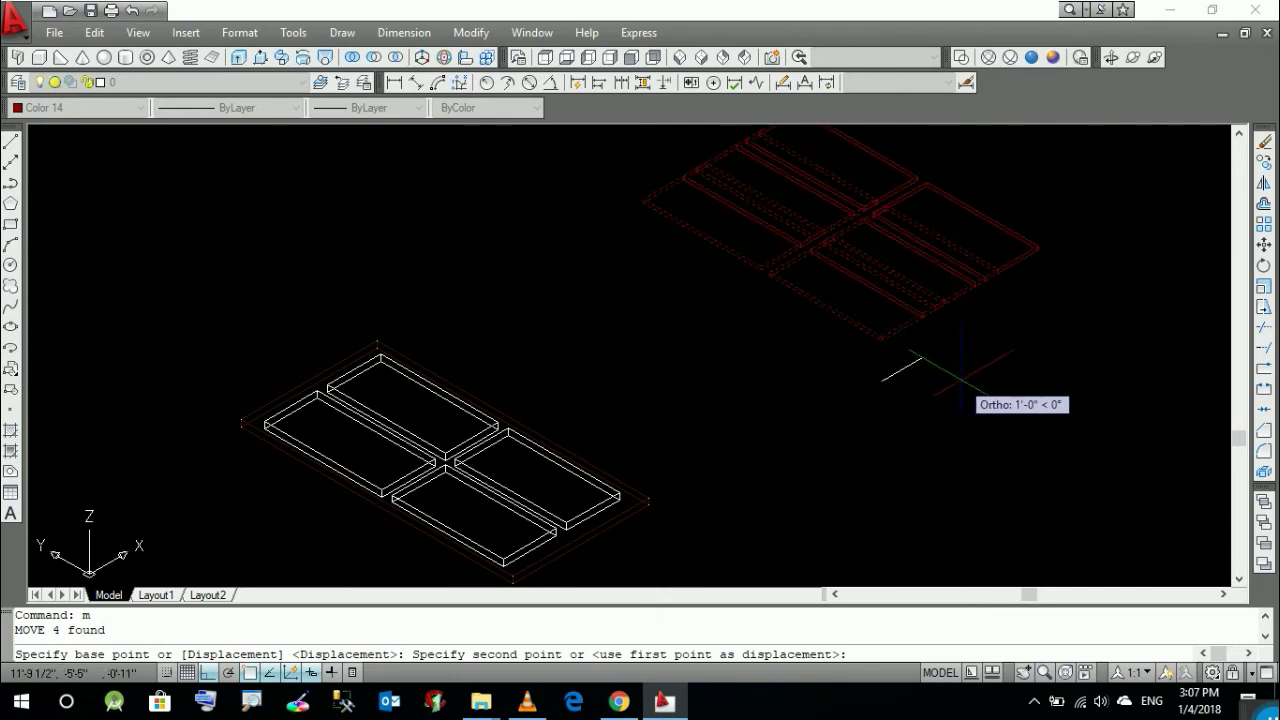
pyautogui.press('Escape')
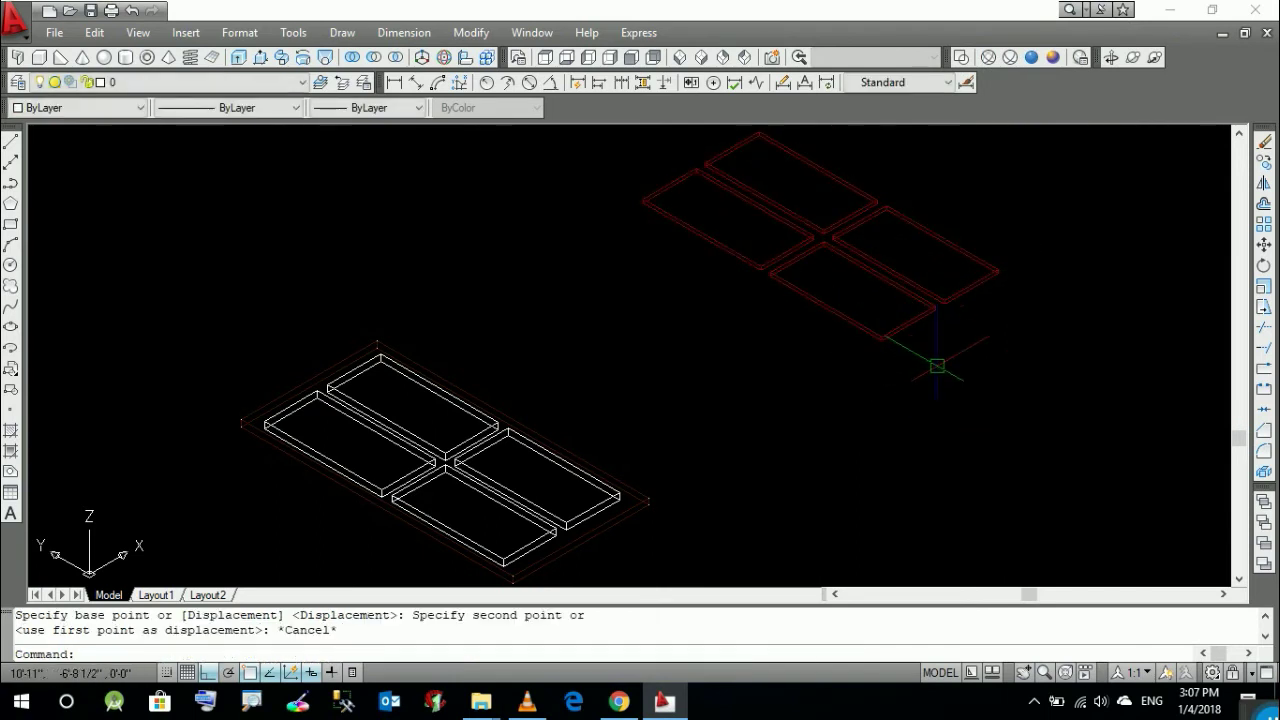
# Zoom in with a window around the four red panel outlines
pyautogui.write('z')
pyautogui.press('Return')
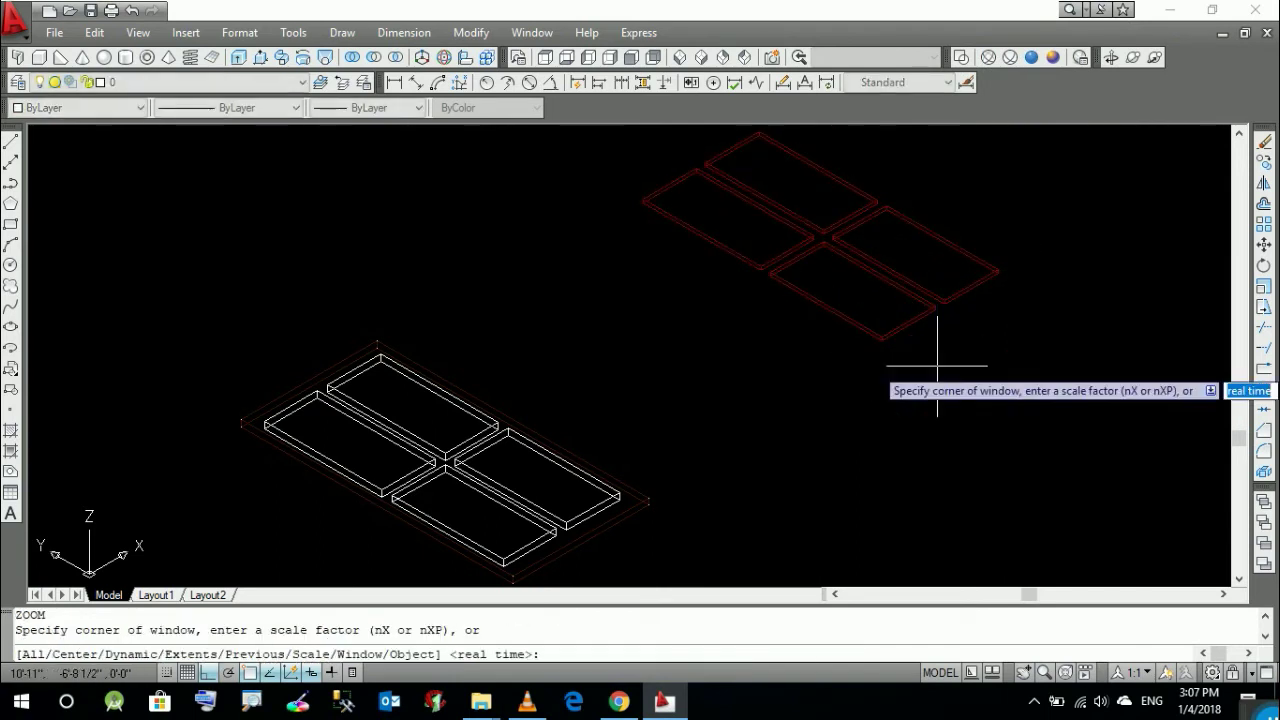
pyautogui.click(694, 141)
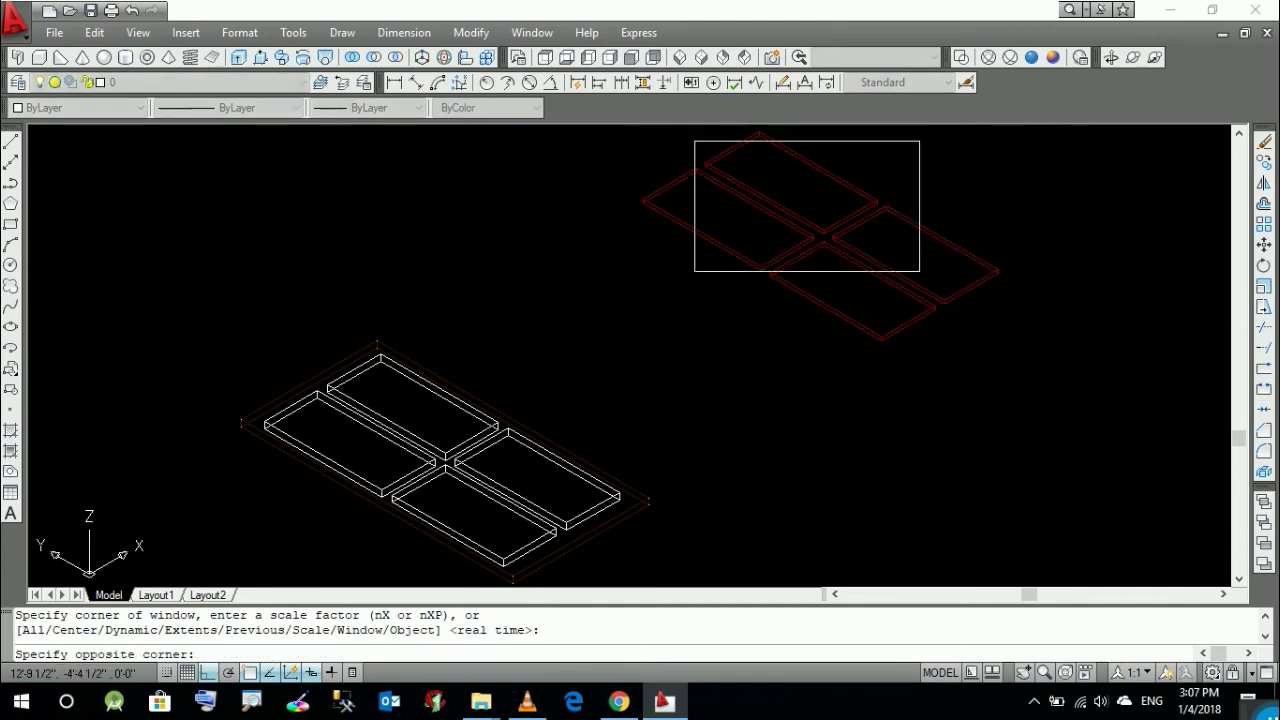
pyautogui.click(952, 305)
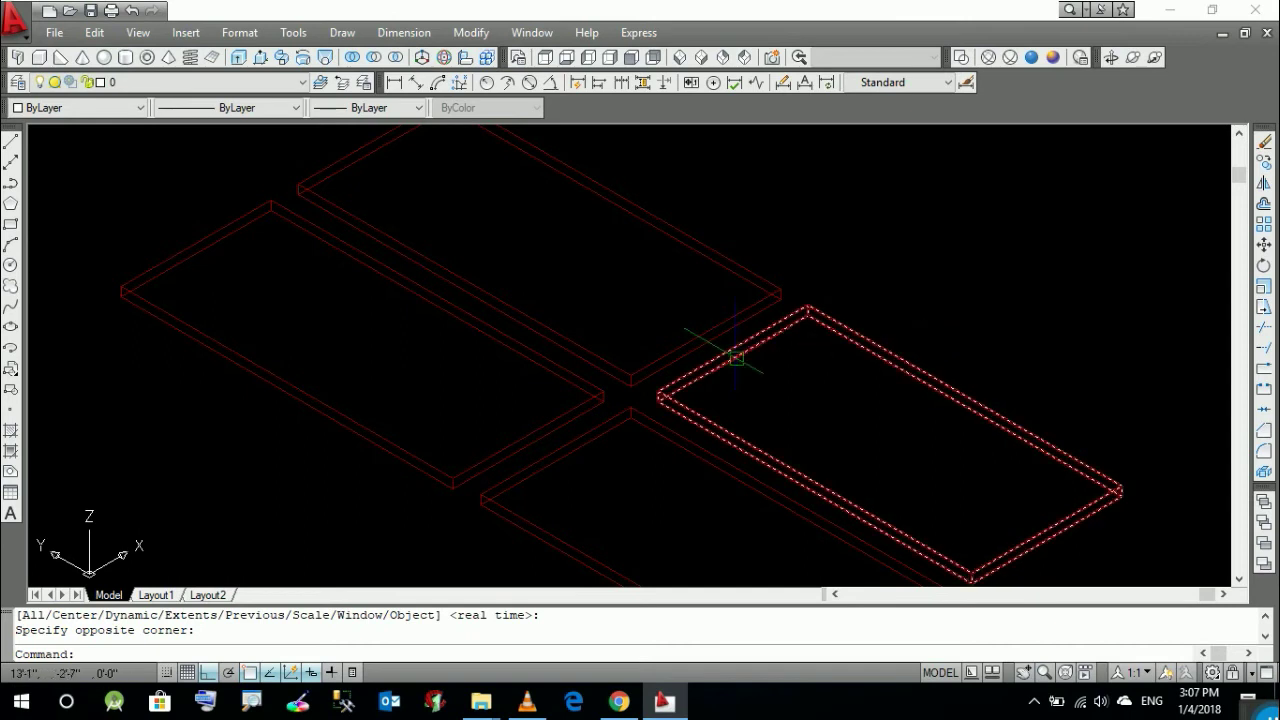
pyautogui.click(1238, 579)
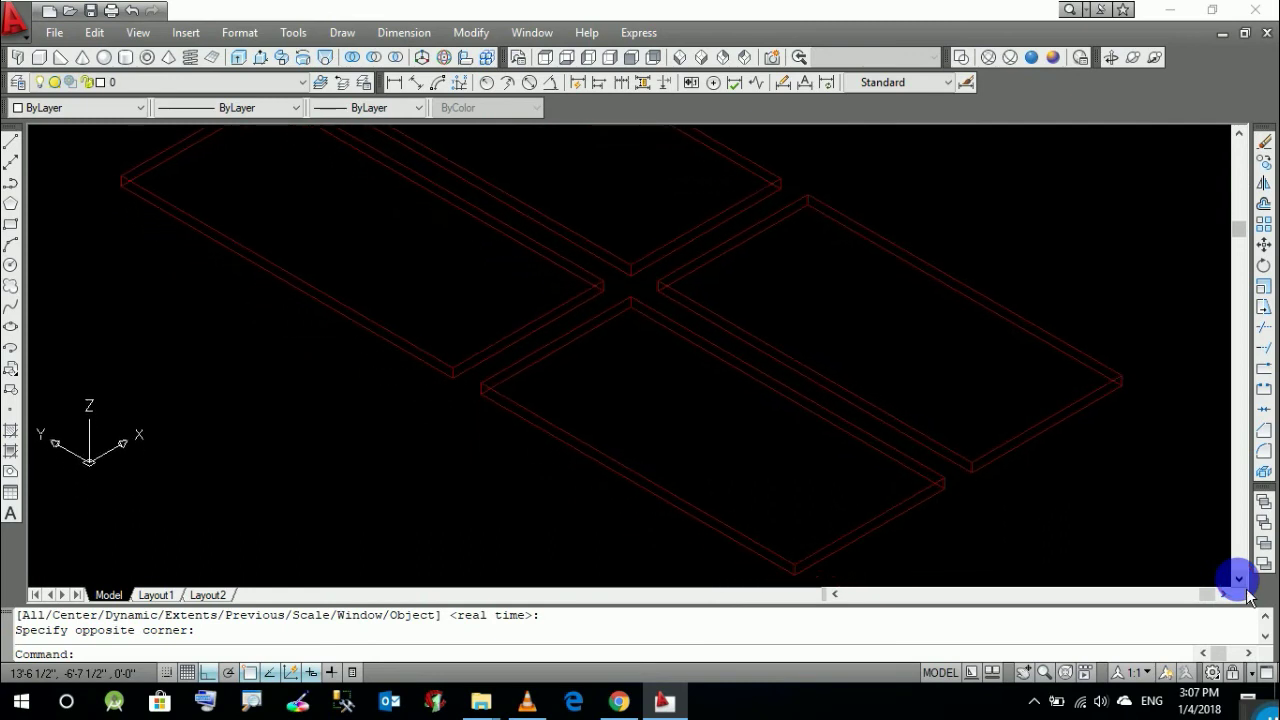
# Crossing-select the four panel slabs and move them from their bottom corner
pyautogui.click(889, 169)
pyautogui.click(489, 356)
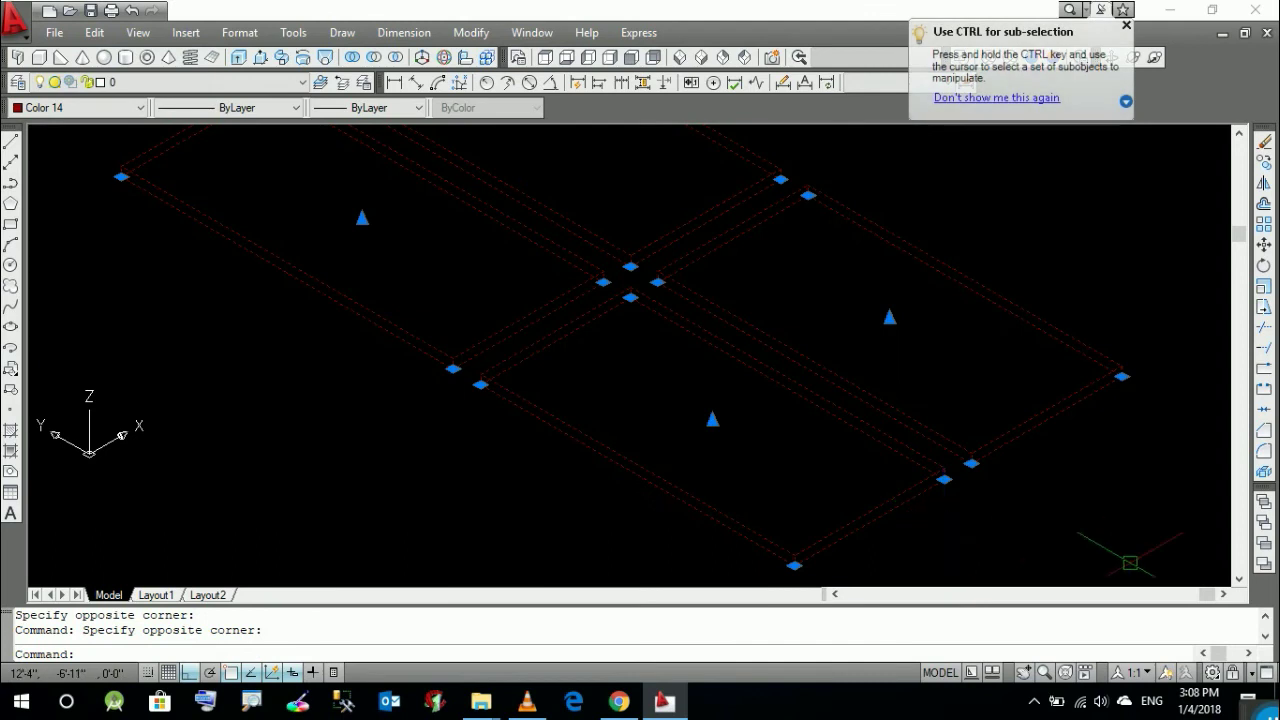
pyautogui.write('m')
pyautogui.press('Return')
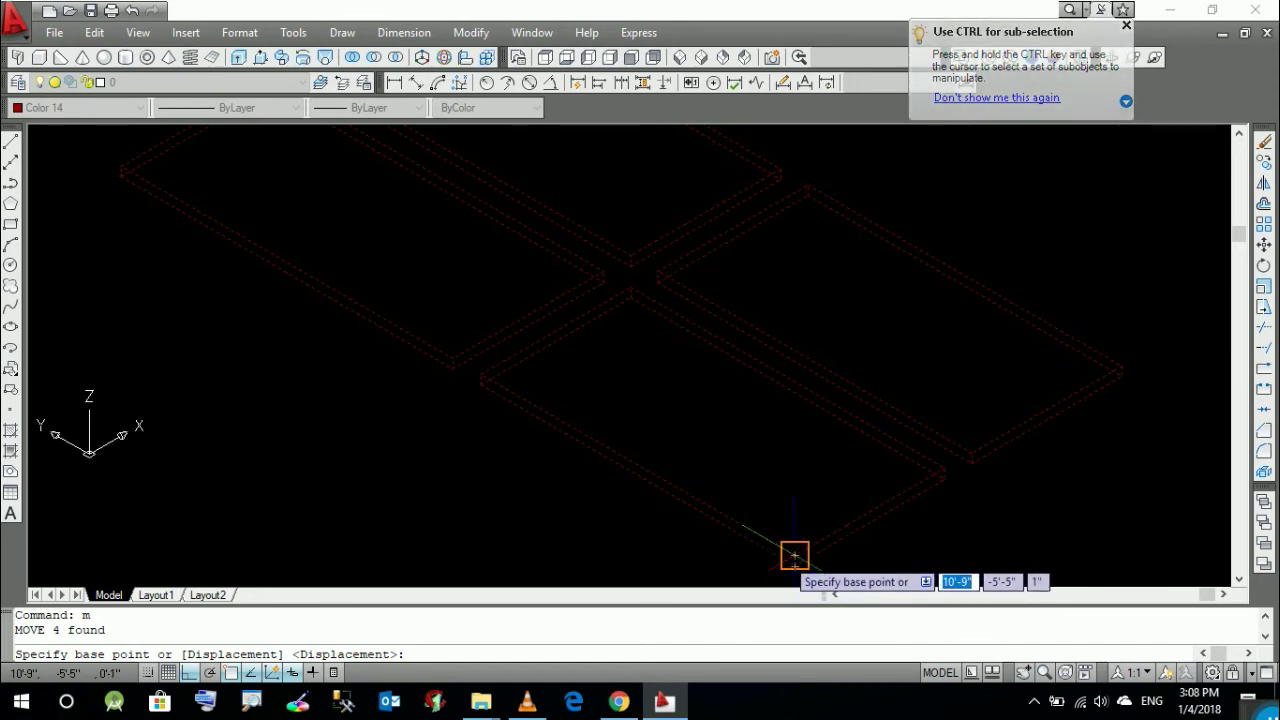
pyautogui.click(1239, 133)
pyautogui.click(1239, 133)
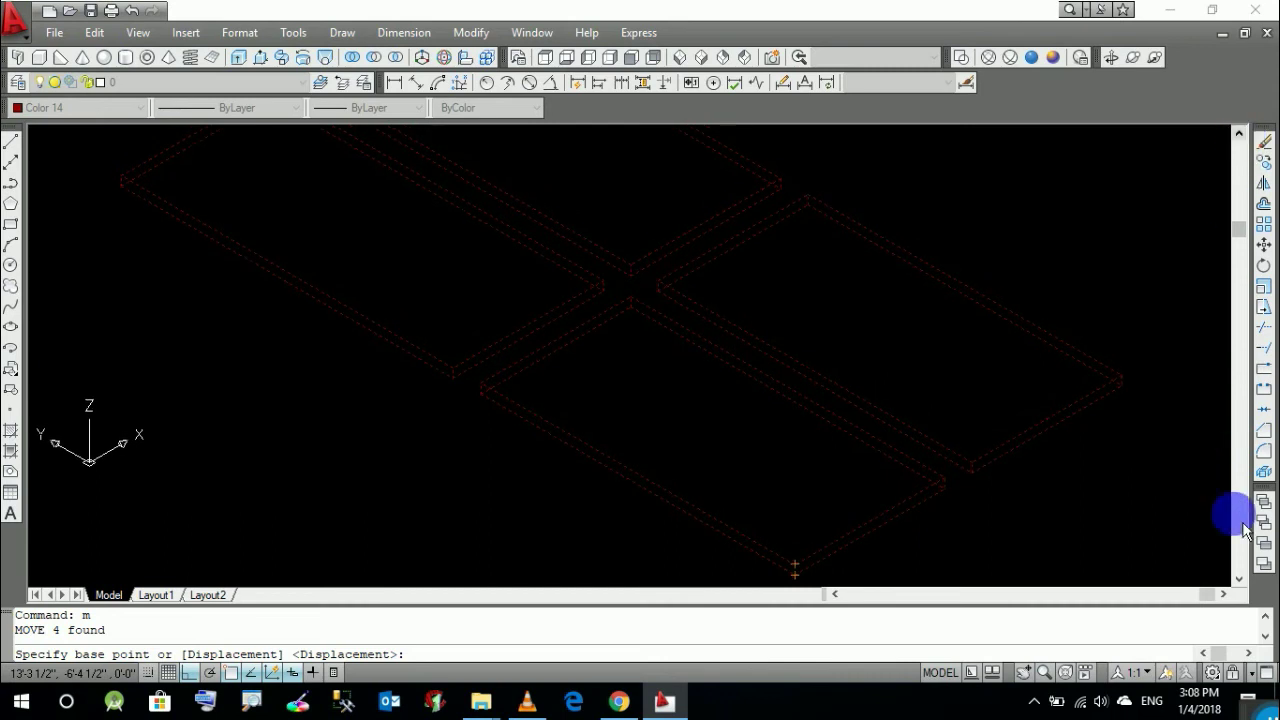
pyautogui.click(1239, 579)
pyautogui.click(1239, 579)
pyautogui.click(1239, 579)
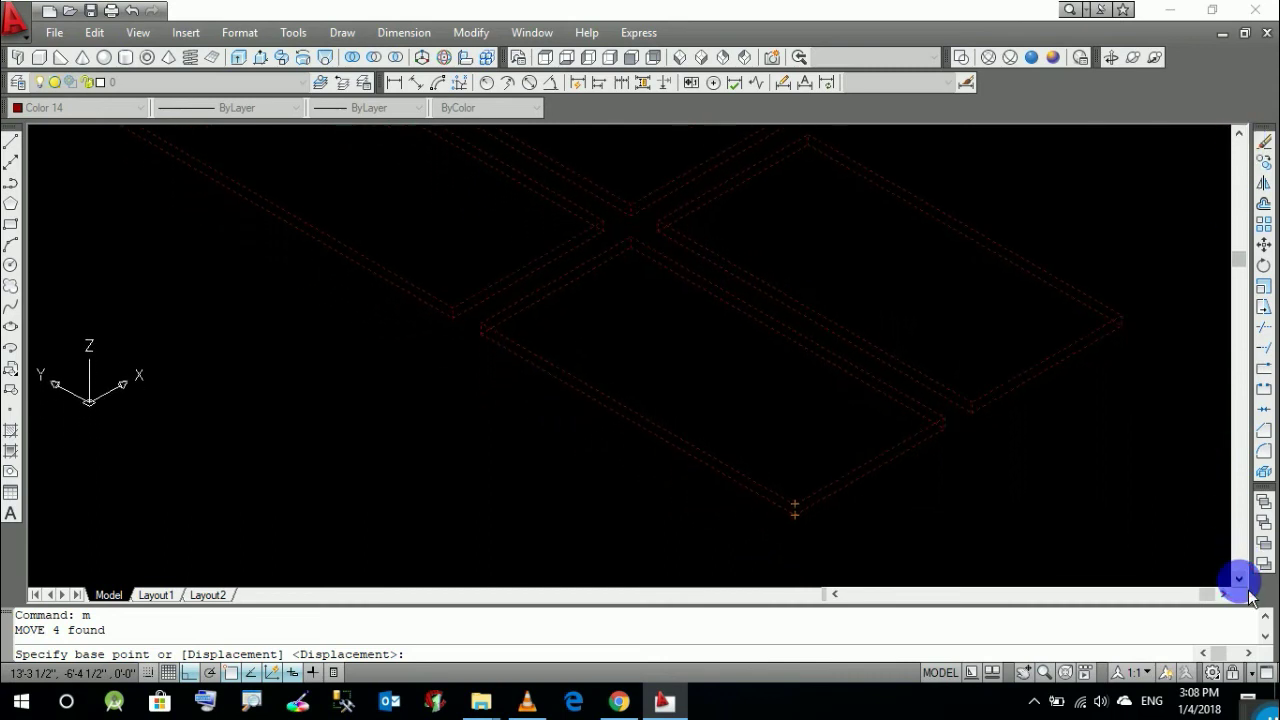
pyautogui.click(1239, 579)
pyautogui.click(794, 472)
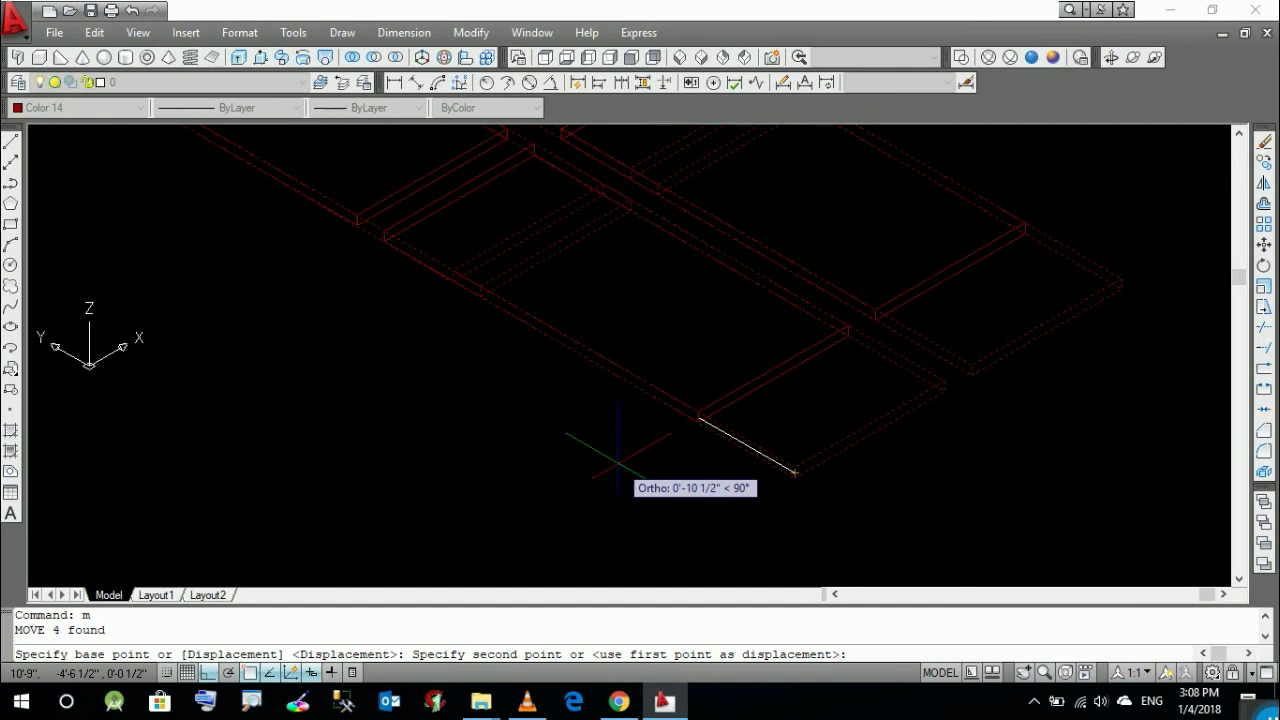
# With Ortho off, place the slabs at the matching corner of the door frame
pyautogui.scroll(-3, 600, 360)
pyautogui.scroll(-3, 600, 280)
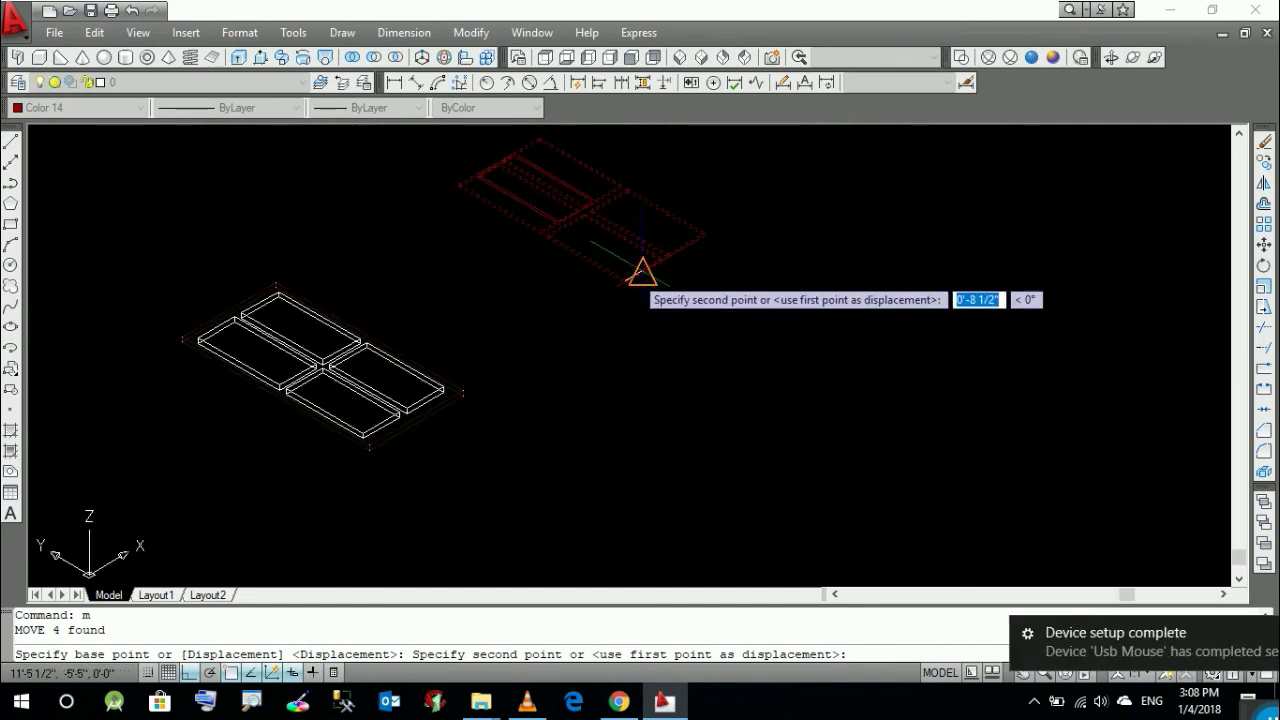
pyautogui.scroll(2, 480, 350)
pyautogui.scroll(2, 375, 438)
pyautogui.scroll(2, 460, 400)
pyautogui.scroll(2, 380, 392)
pyautogui.scroll(-2, 400, 390)
pyautogui.scroll(2, 430, 388)
pyautogui.press('F8')
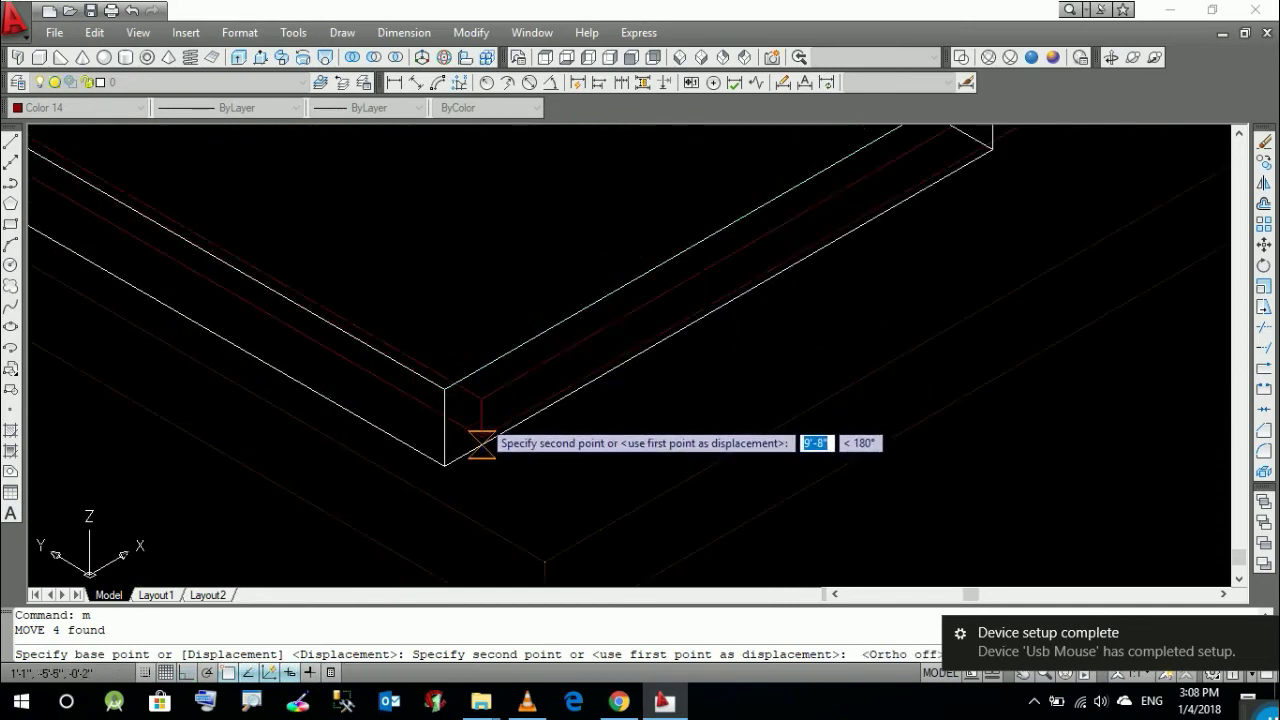
pyautogui.click(444, 429)
pyautogui.scroll(-3, 703, 420)
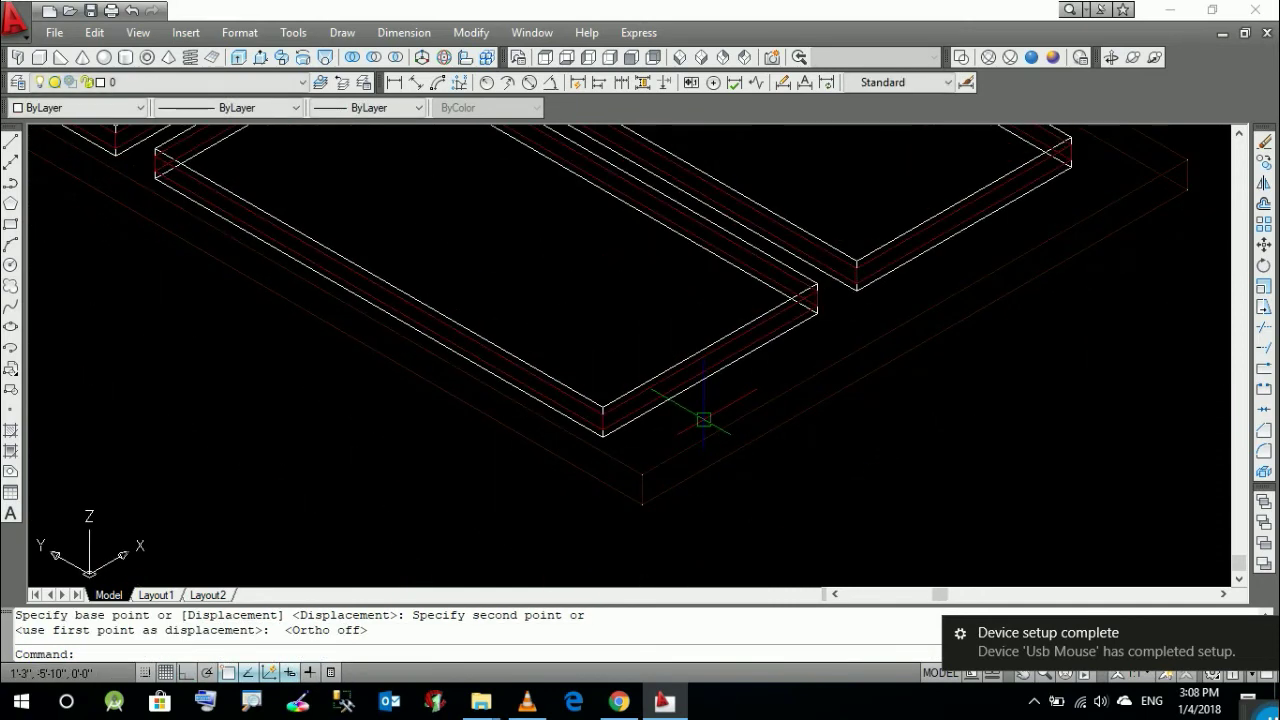
pyautogui.scroll(-2, 703, 420)
pyautogui.scroll(2, 746, 243)
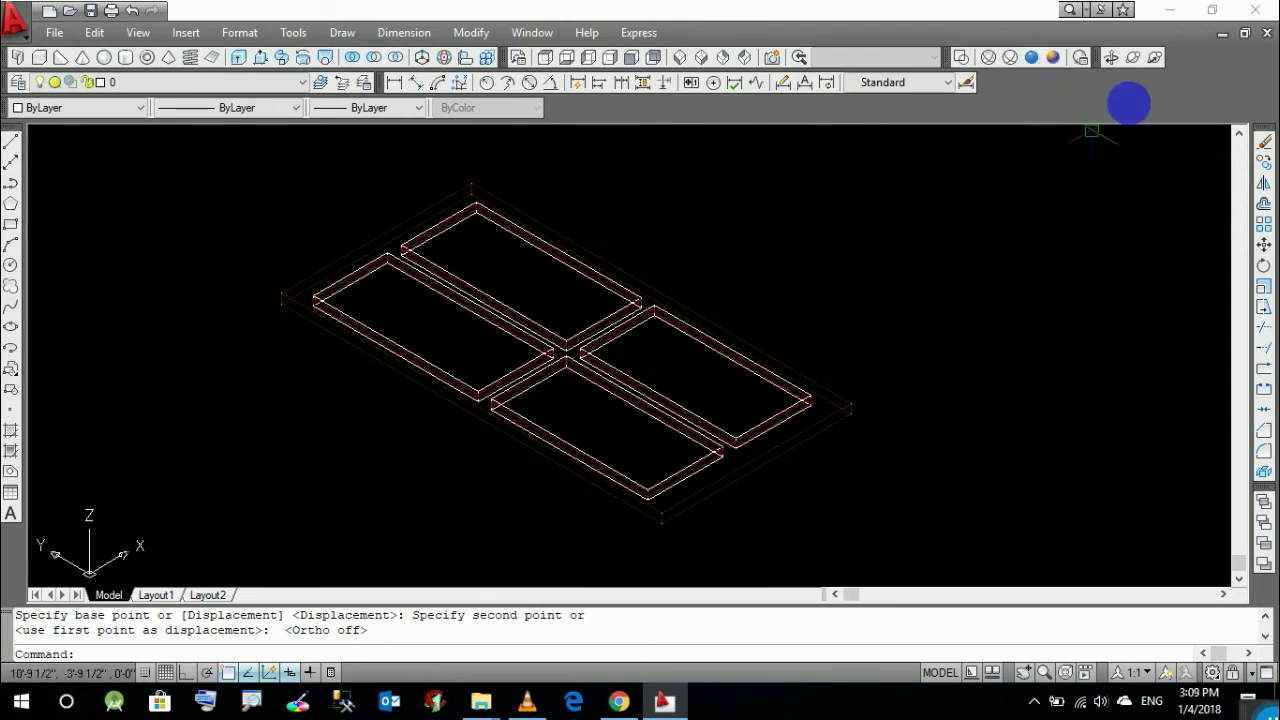
# Apply Conceptual shading and orbit the door with 3DORBIT to view it from below
pyautogui.click(1053, 57)
pyautogui.write('3do')
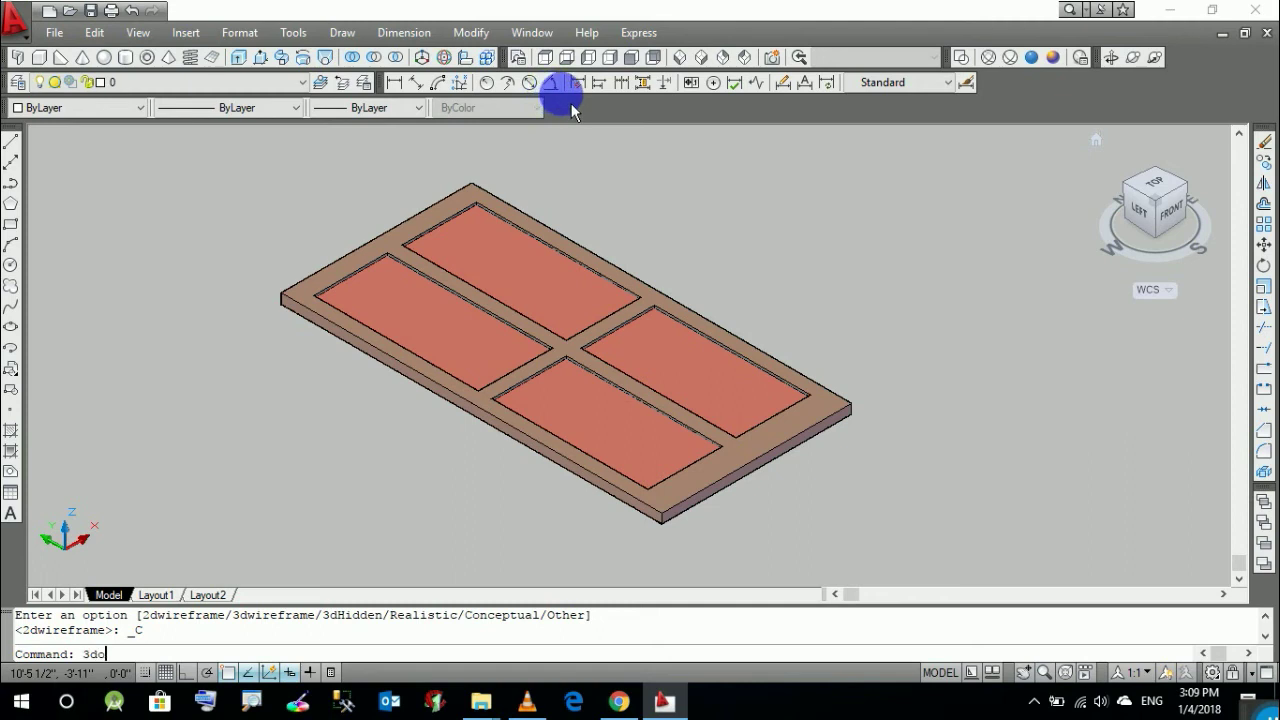
pyautogui.press('Return')
pyautogui.moveTo(654, 346)
pyautogui.mouseDown()
pyautogui.moveTo(629, 414)
pyautogui.moveTo(514, 394)
pyautogui.moveTo(431, 296)
pyautogui.mouseUp()
pyautogui.moveTo(646, 374)
pyautogui.mouseDown()
pyautogui.moveTo(543, 246)
pyautogui.moveTo(434, 237)
pyautogui.moveTo(431, 376)
pyautogui.moveTo(649, 503)
pyautogui.moveTo(777, 523)
pyautogui.mouseUp()
pyautogui.moveTo(631, 431)
pyautogui.mouseDown()
pyautogui.moveTo(503, 376)
pyautogui.moveTo(480, 314)
pyautogui.moveTo(543, 329)
pyautogui.moveTo(686, 400)
pyautogui.moveTo(726, 388)
pyautogui.moveTo(658, 311)
pyautogui.mouseUp()
# Zoom in on the rail intersection, then zoom out to a diagonal view of the door
pyautogui.scroll(3, 723, 391)
pyautogui.scroll(2, 700, 354)
pyautogui.moveTo(700, 360)
pyautogui.mouseDown()
pyautogui.moveTo(735, 401)
pyautogui.moveTo(662, 276)
pyautogui.moveTo(822, 445)
pyautogui.moveTo(719, 315)
pyautogui.mouseUp()
pyautogui.scroll(-1, 719, 315)
pyautogui.scroll(-2, 695, 305)
pyautogui.scroll(-2, 692, 310)
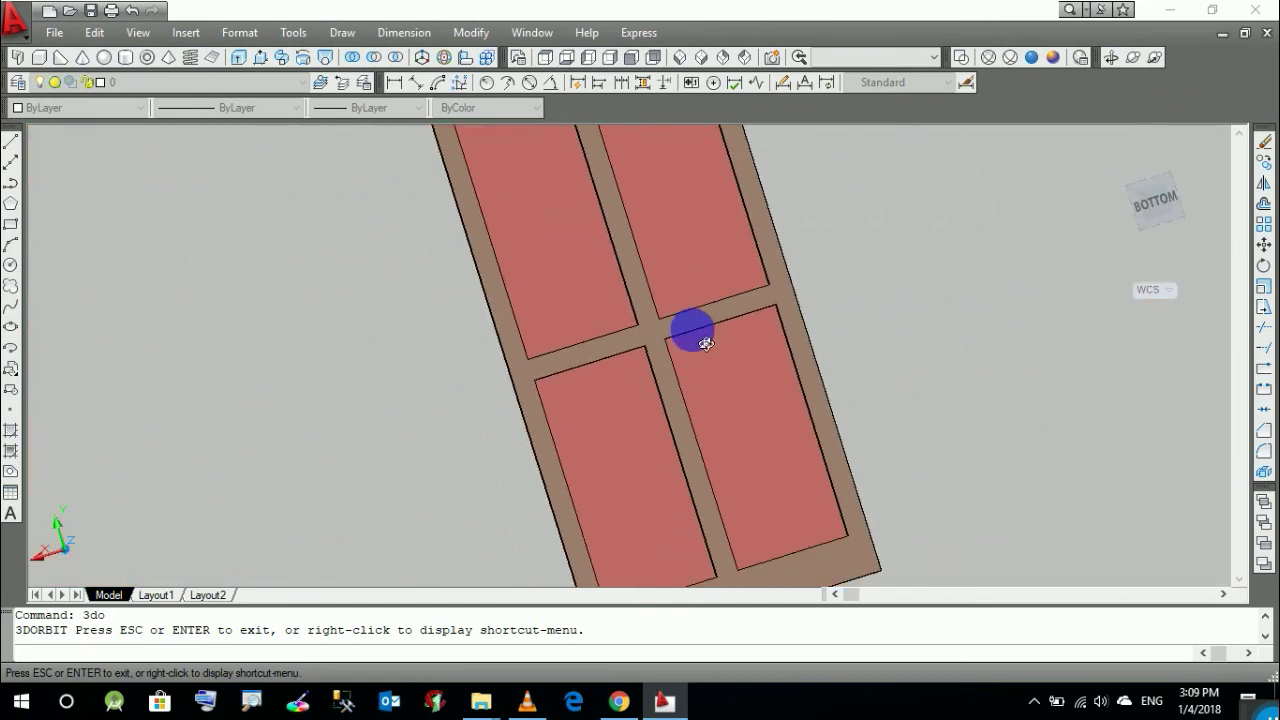
pyautogui.scroll(-2, 692, 330)
pyautogui.moveTo(708, 359)
pyautogui.mouseDown()
pyautogui.moveTo(749, 346)
pyautogui.moveTo(640, 323)
pyautogui.moveTo(620, 383)
pyautogui.moveTo(774, 323)
pyautogui.moveTo(714, 414)
pyautogui.moveTo(691, 563)
pyautogui.moveTo(583, 409)
pyautogui.moveTo(708, 268)
pyautogui.moveTo(883, 351)
pyautogui.moveTo(883, 234)
pyautogui.mouseUp()
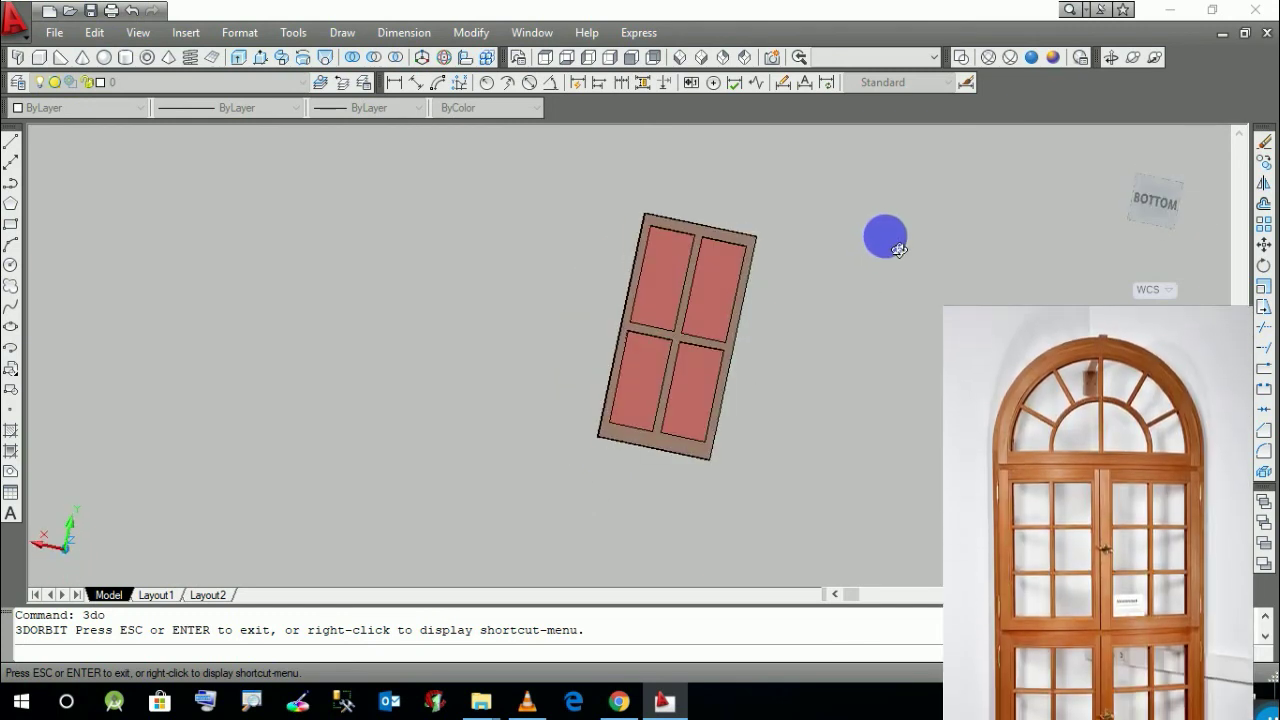
# Rotate and zoom around the shaded door, ending at a flat plan-like orientation
pyautogui.moveTo(883, 288)
pyautogui.mouseDown()
pyautogui.moveTo(806, 394)
pyautogui.moveTo(277, 331)
pyautogui.moveTo(296, 342)
pyautogui.mouseUp()
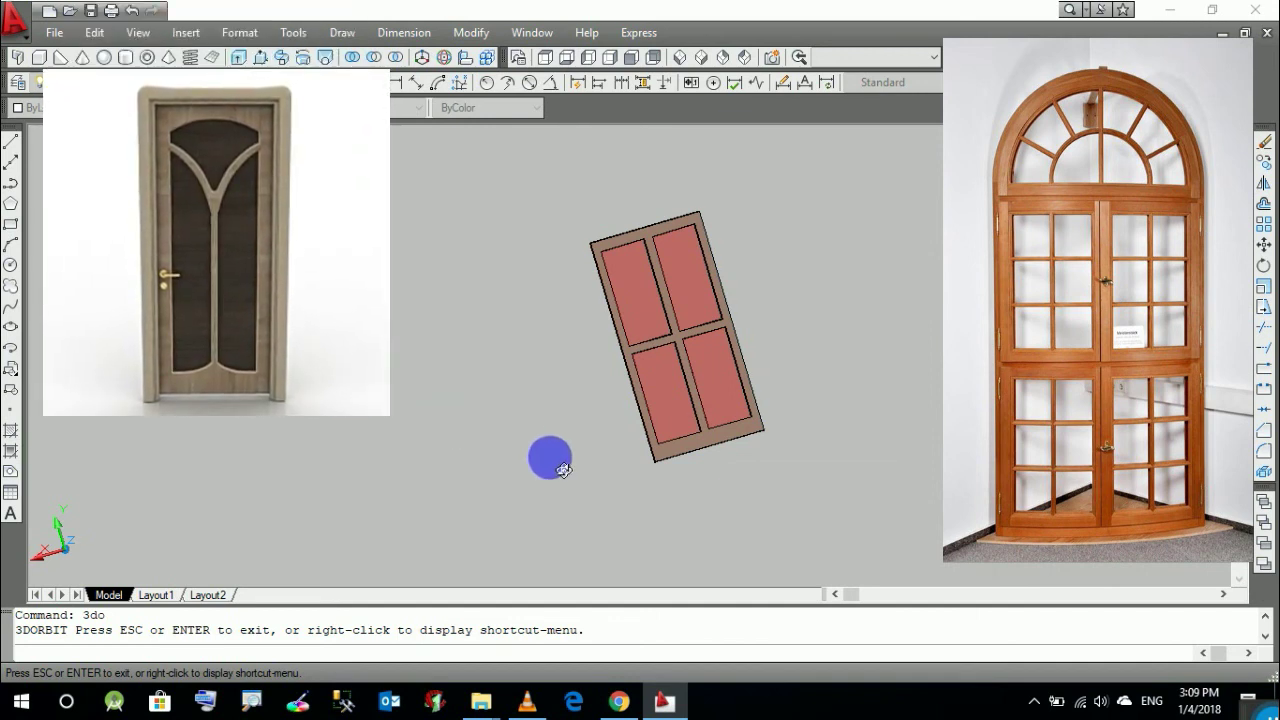
pyautogui.scroll(1, 660, 356)
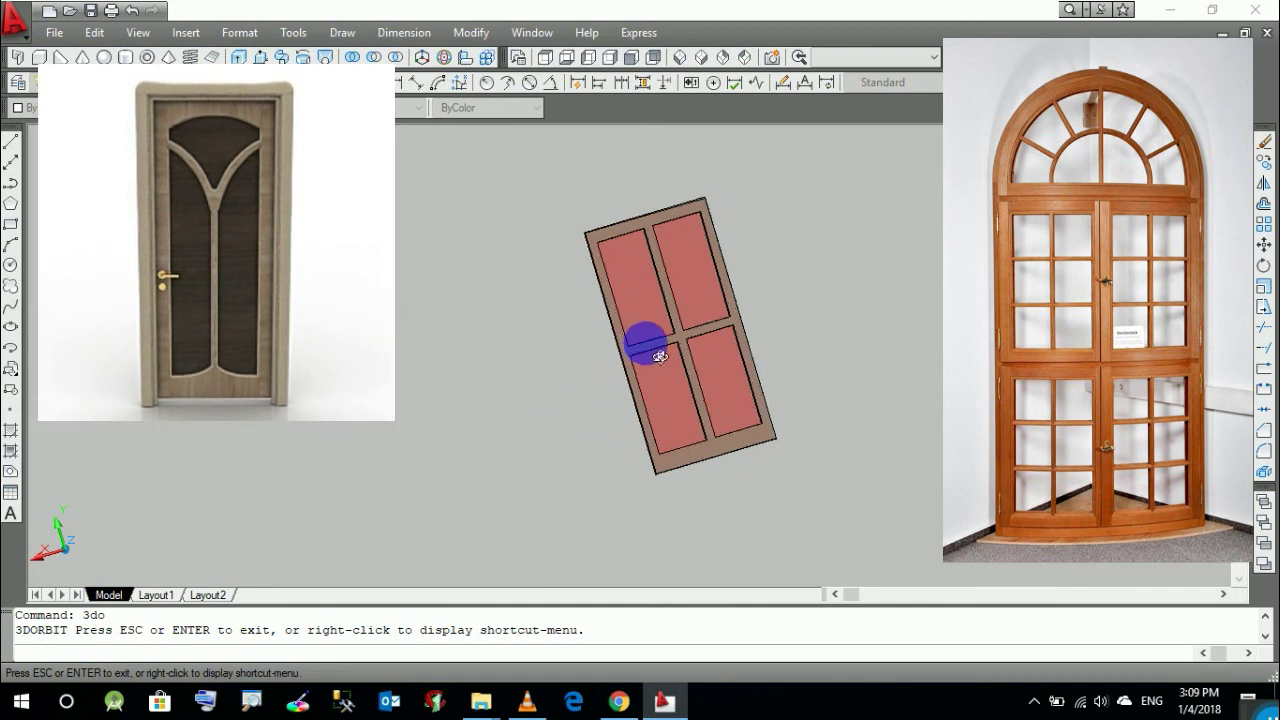
pyautogui.scroll(2, 660, 356)
pyautogui.scroll(2, 660, 356)
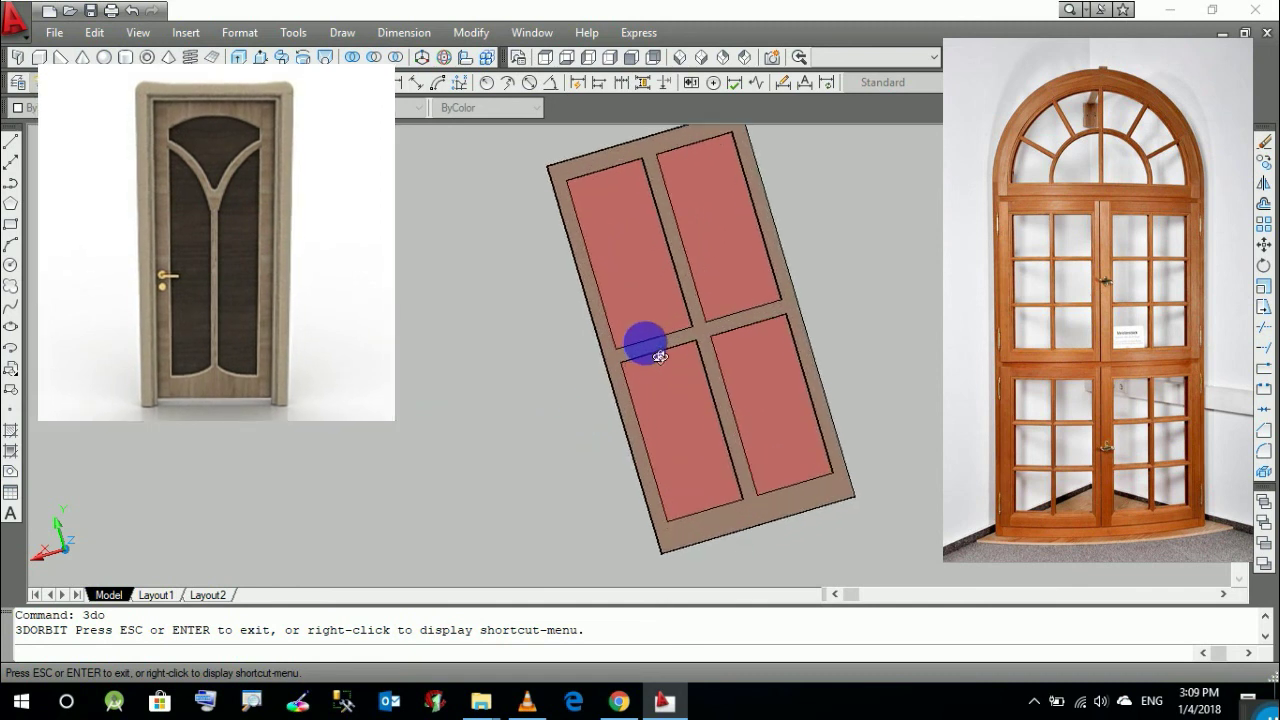
pyautogui.scroll(2, 660, 356)
pyautogui.scroll(2, 660, 356)
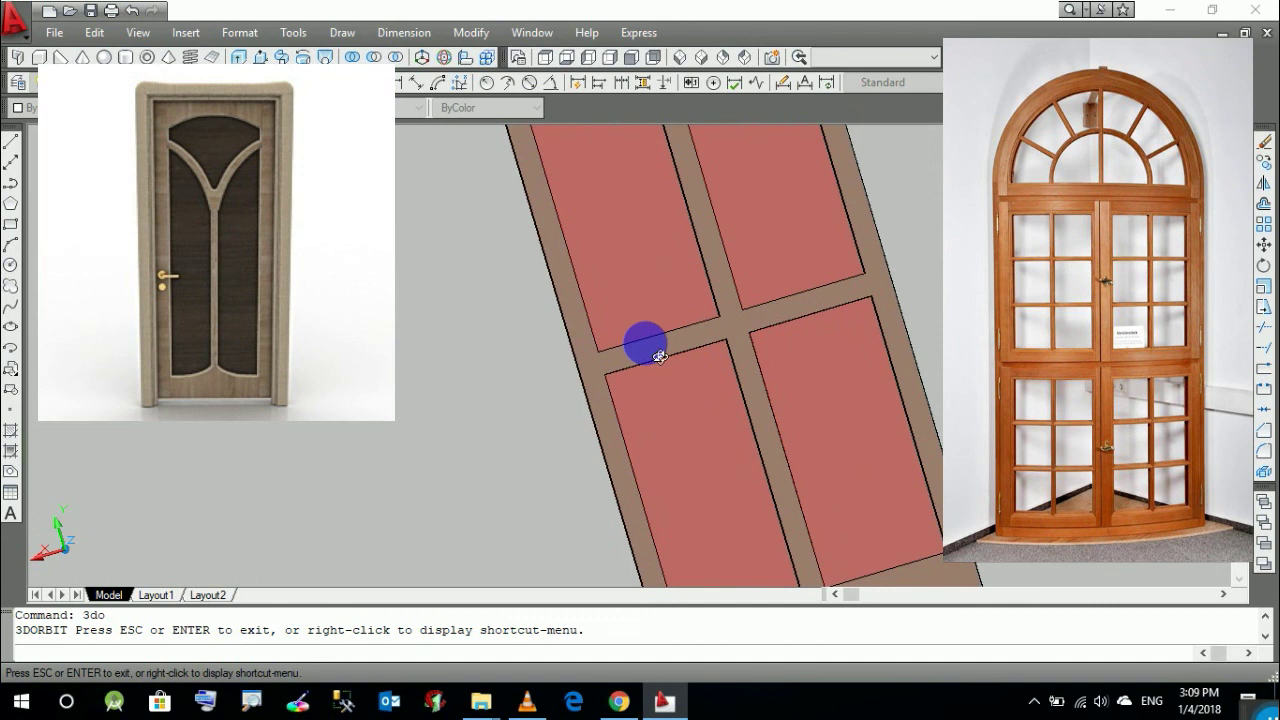
pyautogui.scroll(-1, 660, 356)
pyautogui.scroll(-3, 660, 356)
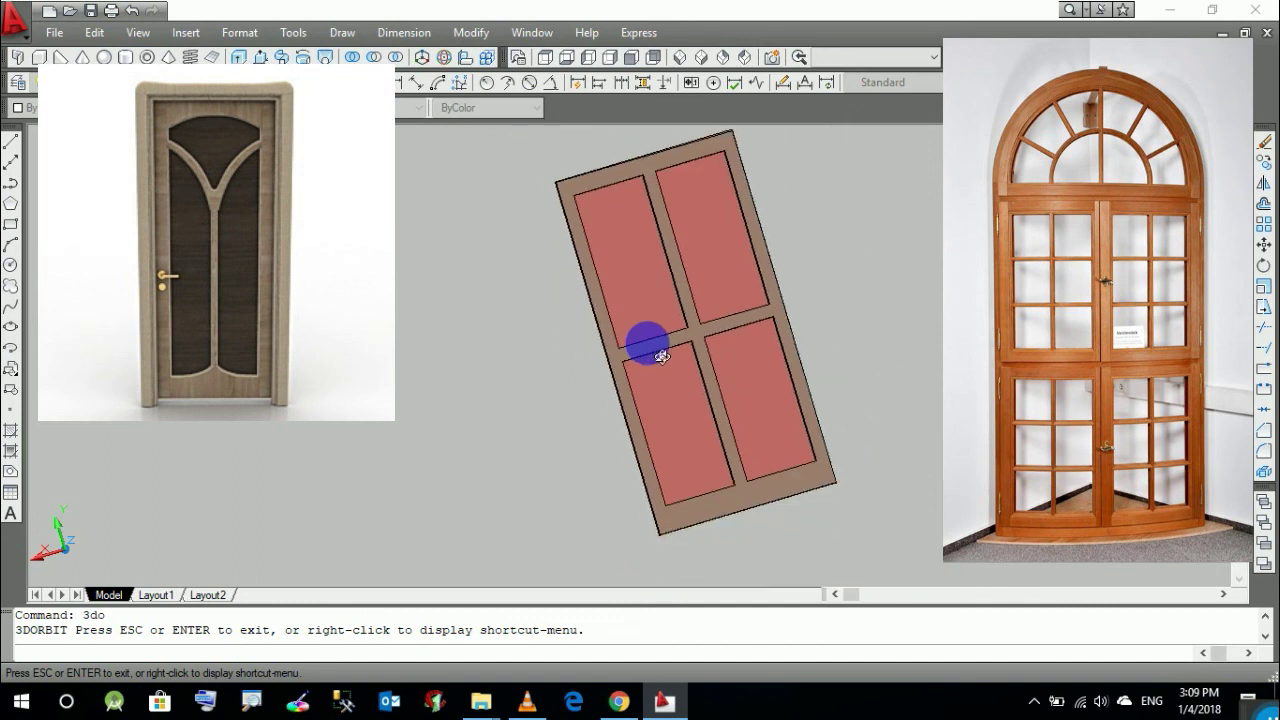
pyautogui.scroll(-2, 660, 356)
pyautogui.scroll(-1, 660, 356)
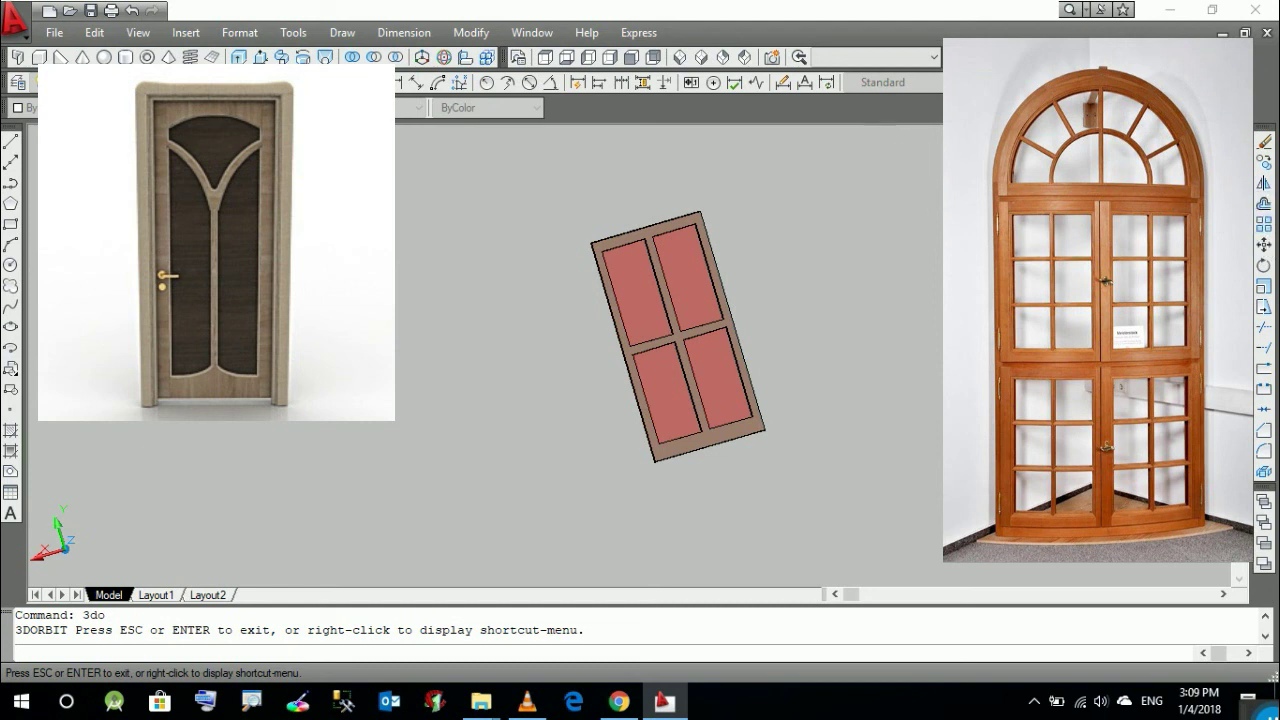
pyautogui.moveTo(800, 286)
pyautogui.mouseDown()
pyautogui.moveTo(762, 356)
pyautogui.moveTo(829, 311)
pyautogui.mouseUp()
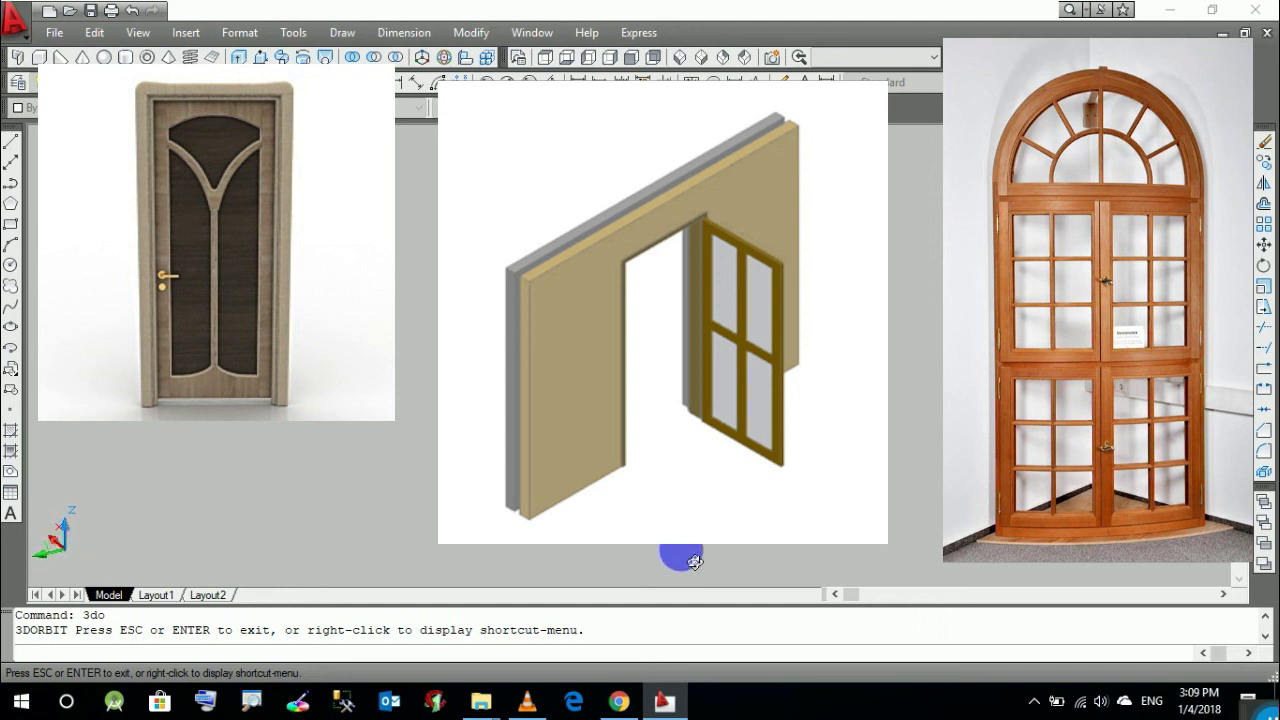
pyautogui.moveTo(680, 578); pyautogui.dragTo(634, 589)
pyautogui.moveTo(565, 589); pyautogui.dragTo(431, 435)
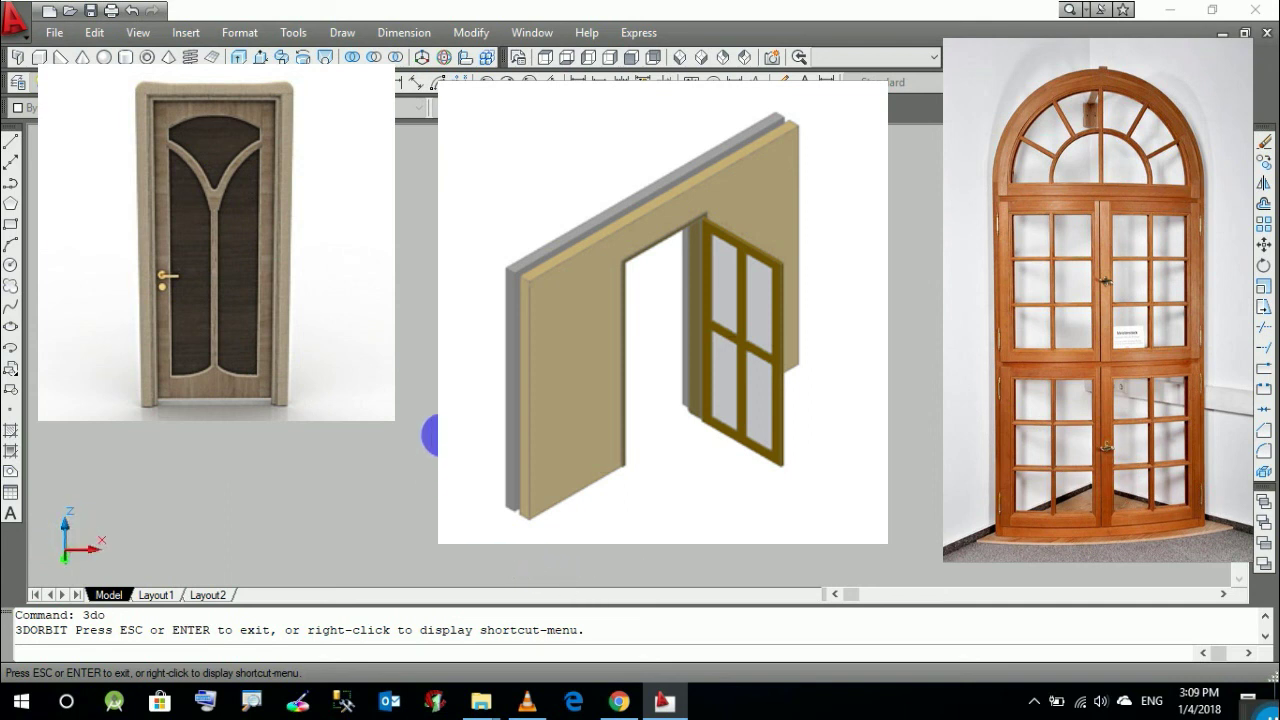